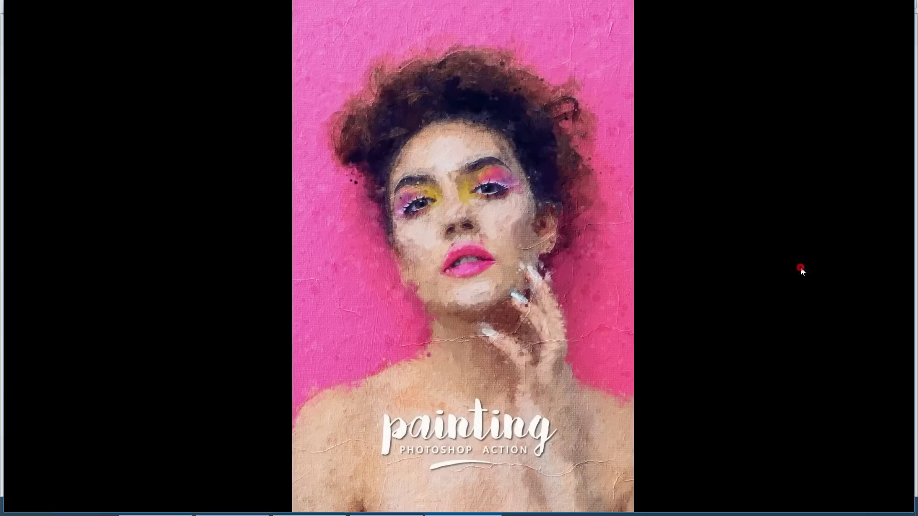
Close the full-screen preview, go to the test folder inside 1079 PAINTING, and open 1.jpg
click(902, 10)
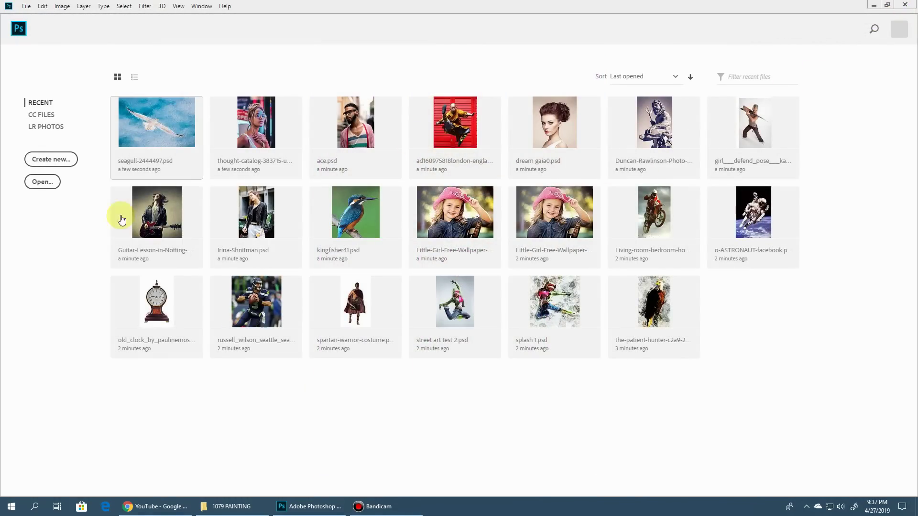
click(231, 507)
double_click(219, 117)
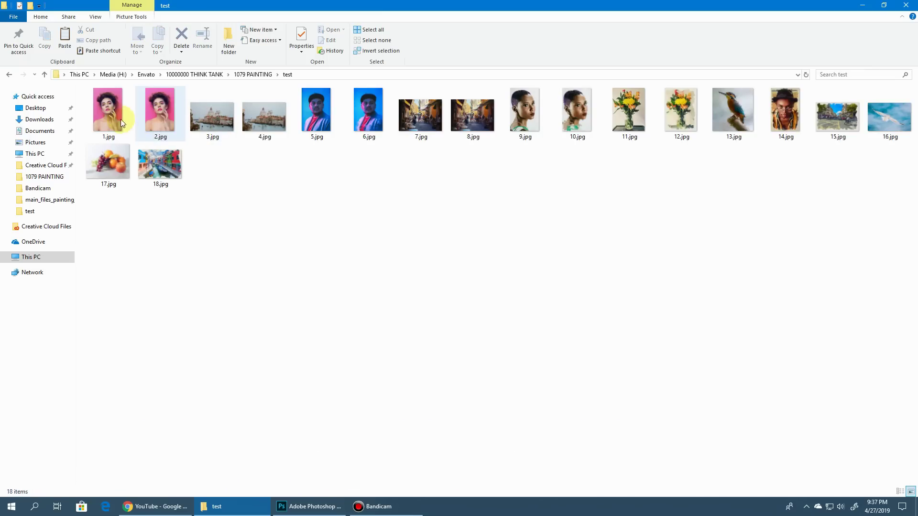
double_click(113, 115)
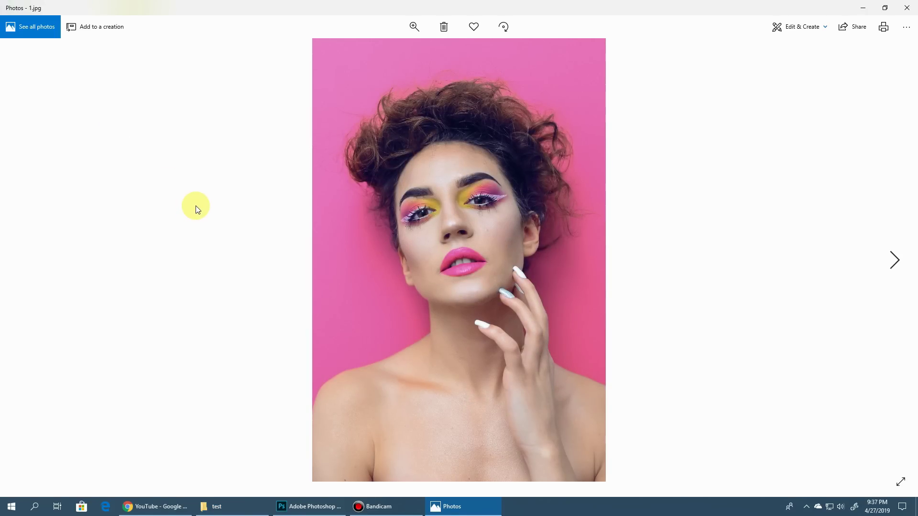
Examine the painted portrait 2.jpg up close, looking at the brushwork on the face and hair
key(Right)
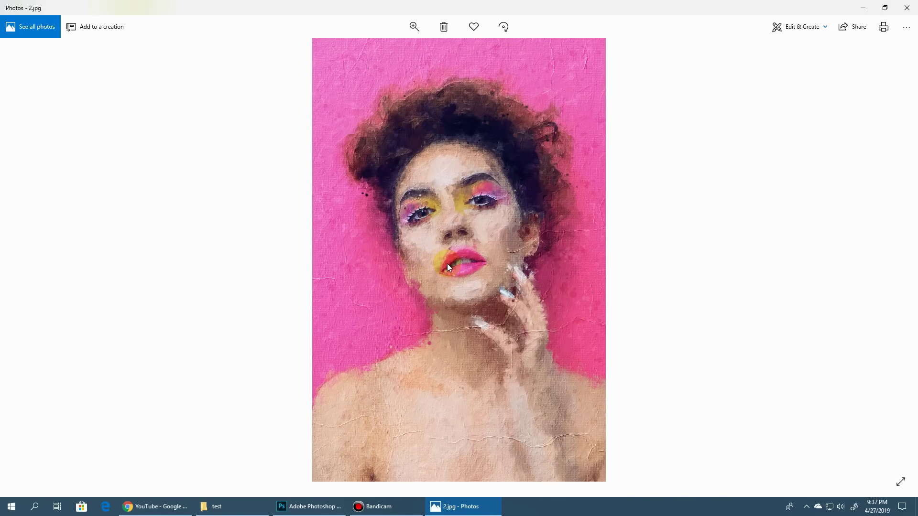
scroll(447, 263, up, 2)
drag(503, 205, 464, 277)
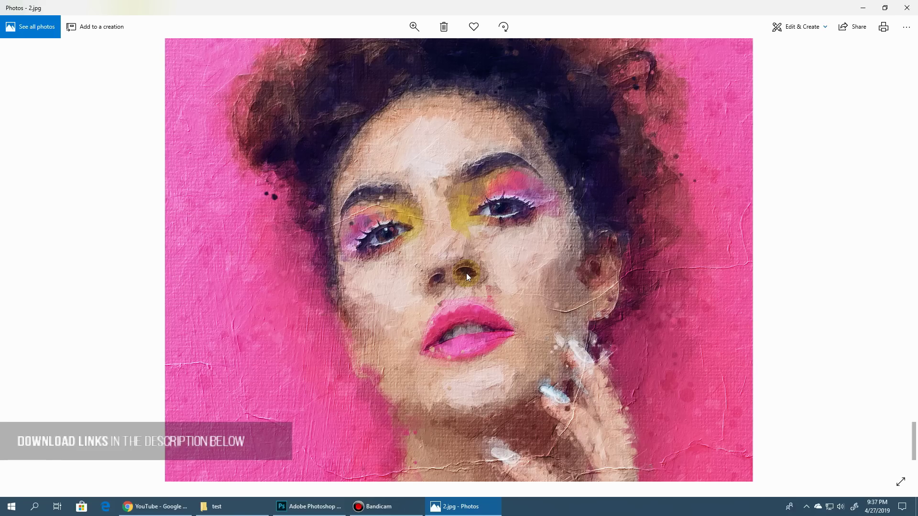
drag(434, 199, 389, 267)
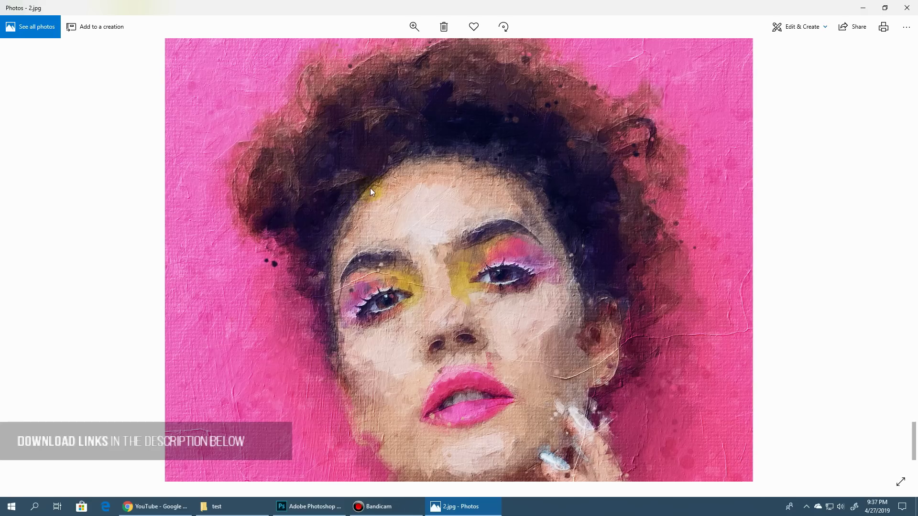
scroll(417, 171, up, 3)
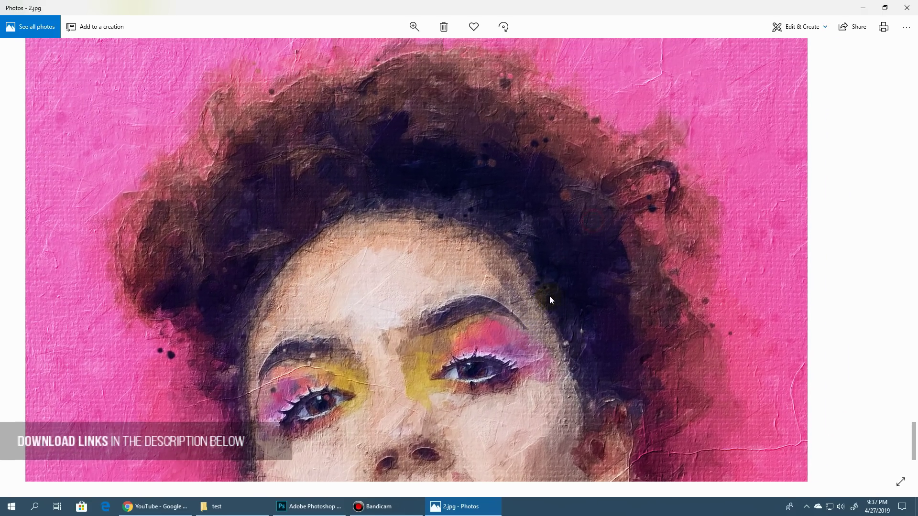
mouse_move(472, 211)
mouse_down()
mouse_move(467, 145)
mouse_move(455, 206)
mouse_up()
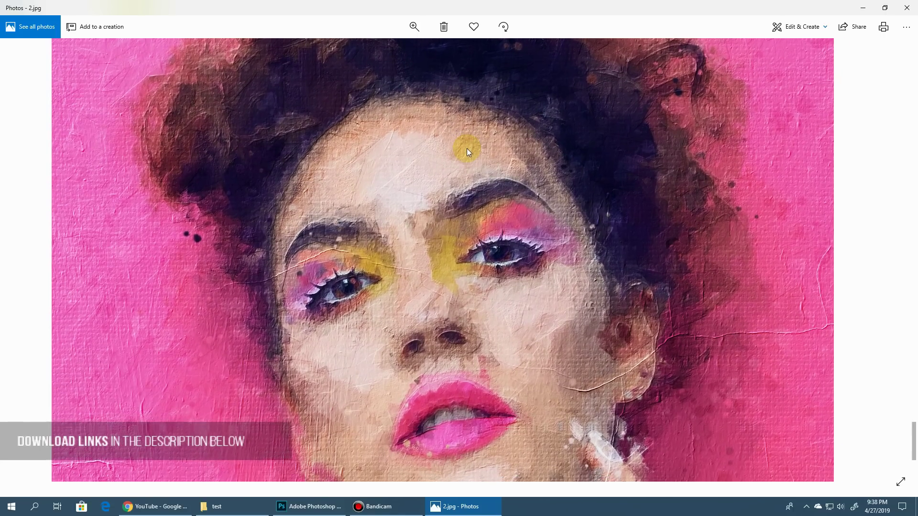
scroll(540, 181, down, 4)
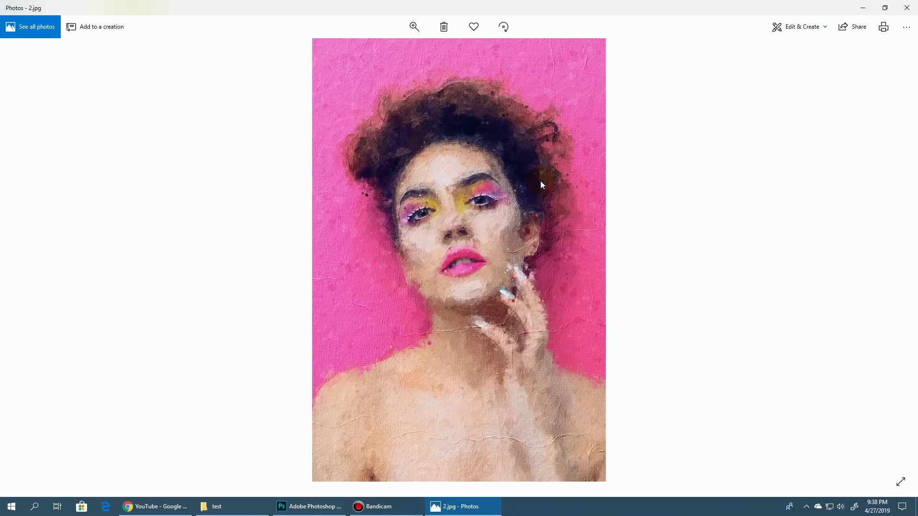
Compare the original Venice photo 3.jpg with its painted version 4.jpg, looking closely at the domes
key(Right)
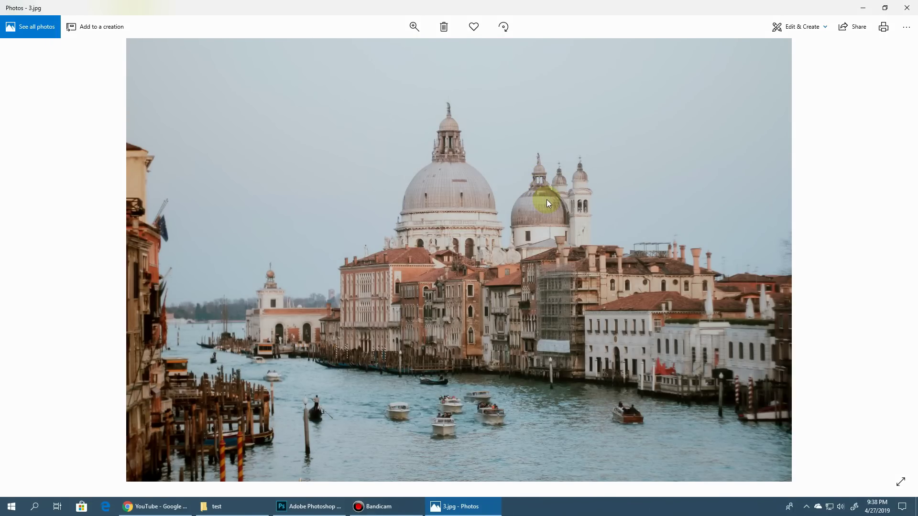
key(Right)
double_click(546, 201)
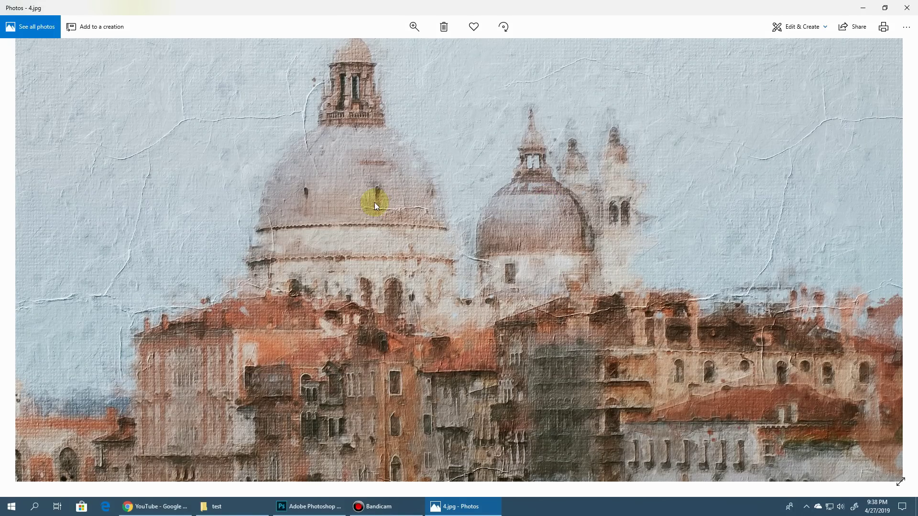
drag(375, 202, 477, 201)
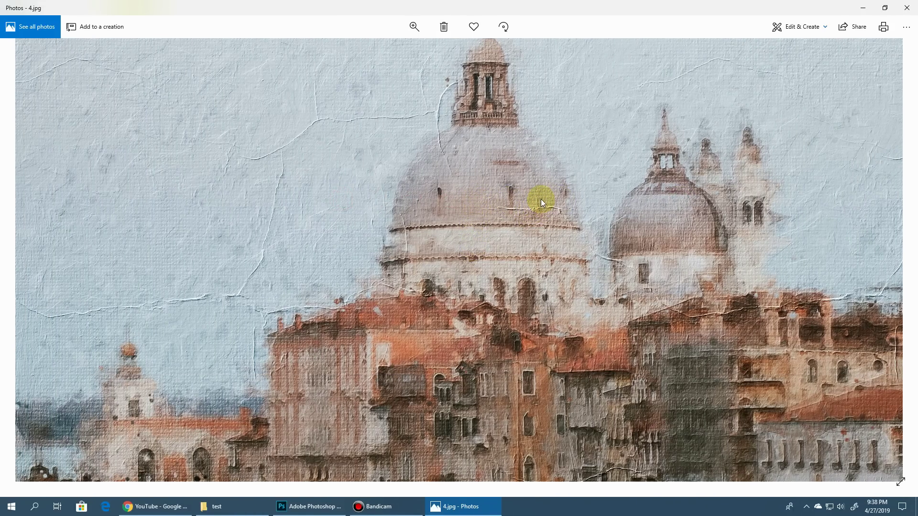
double_click(541, 198)
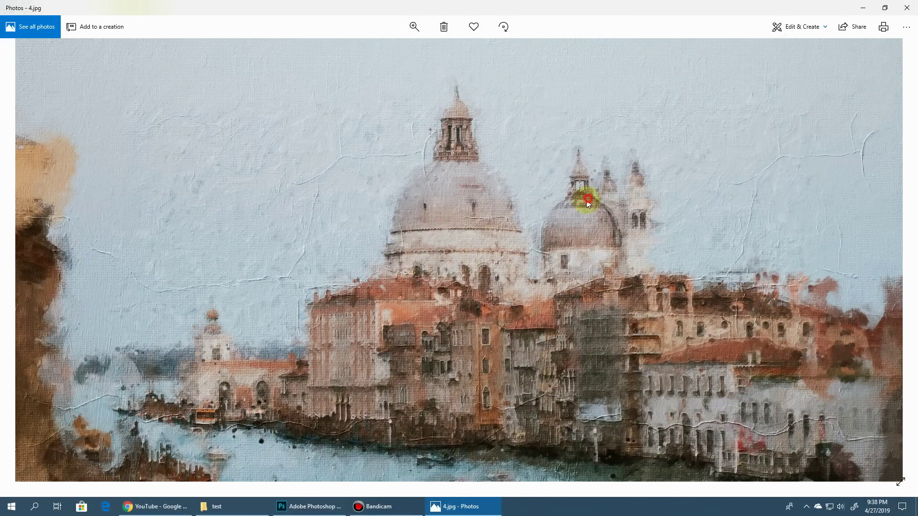
drag(582, 203, 477, 205)
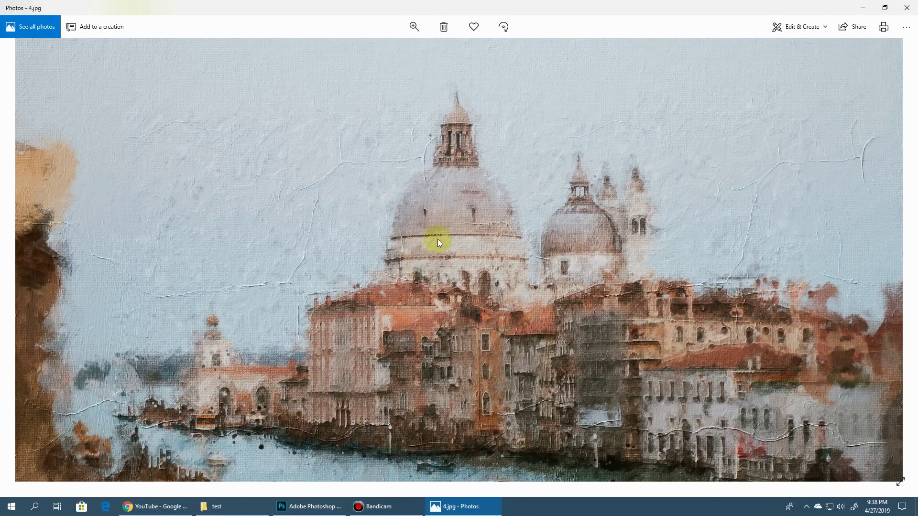
Inspect the canvas texture and cracks across the sky, buildings and canal in 4.jpg
scroll(450, 238, up, 3)
drag(196, 229, 342, 217)
drag(382, 310, 215, 270)
drag(409, 223, 412, 302)
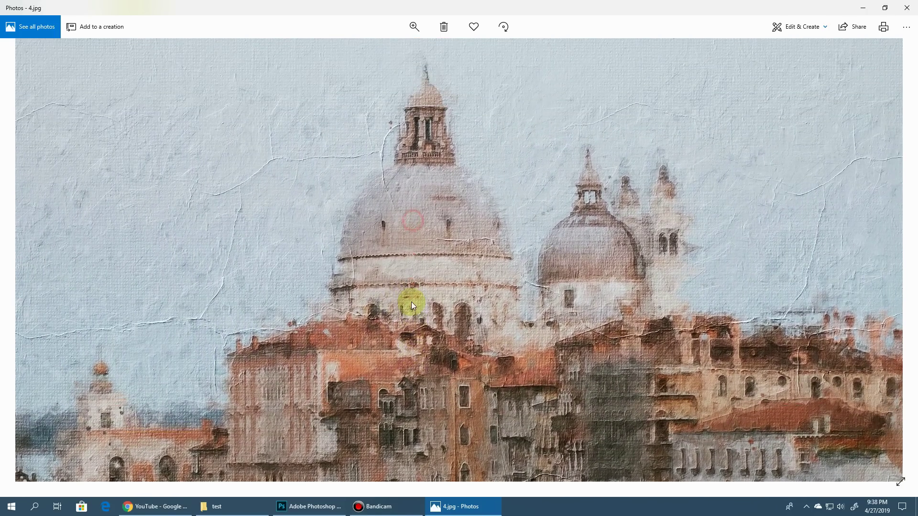
drag(299, 298, 338, 303)
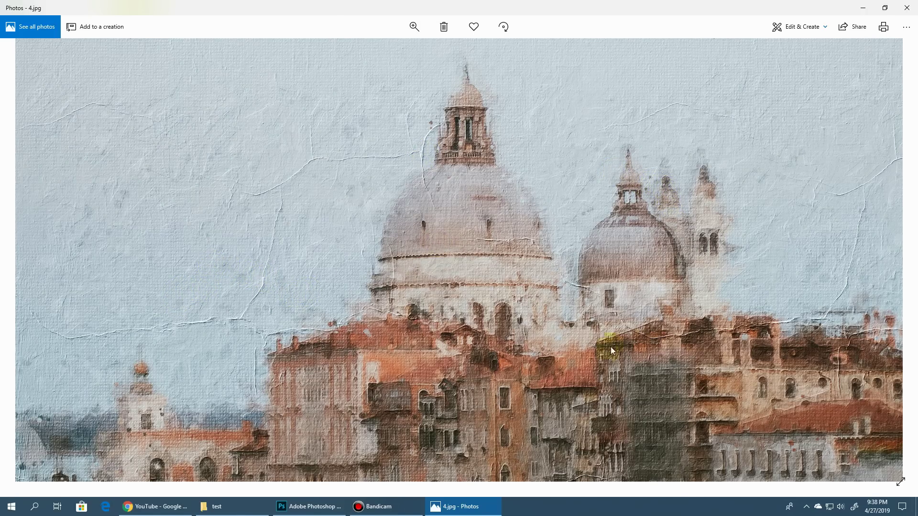
drag(445, 326, 536, 318)
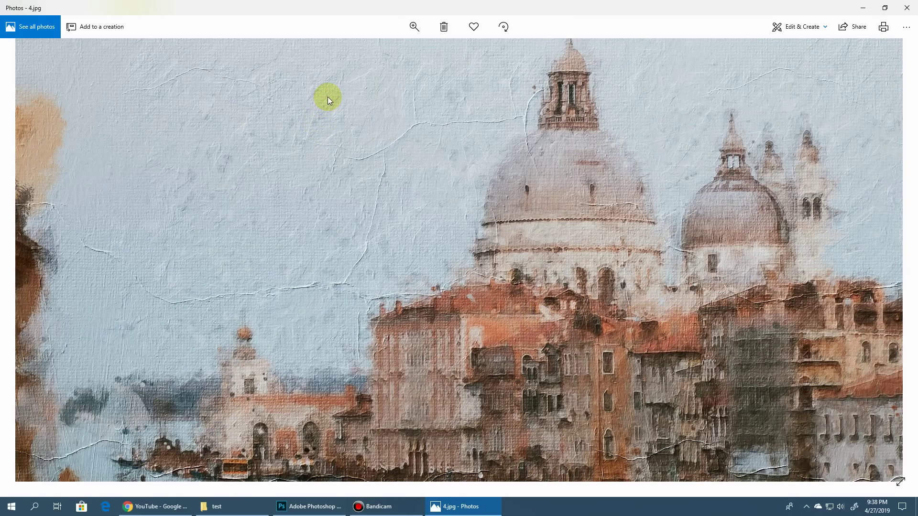
drag(359, 172, 171, 172)
scroll(248, 235, down, 3)
drag(169, 351, 223, 159)
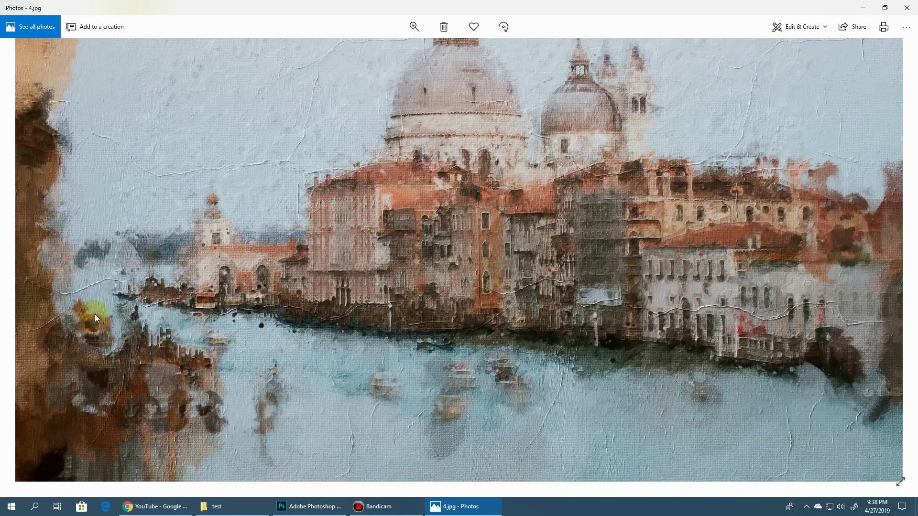
scroll(371, 296, down, 2)
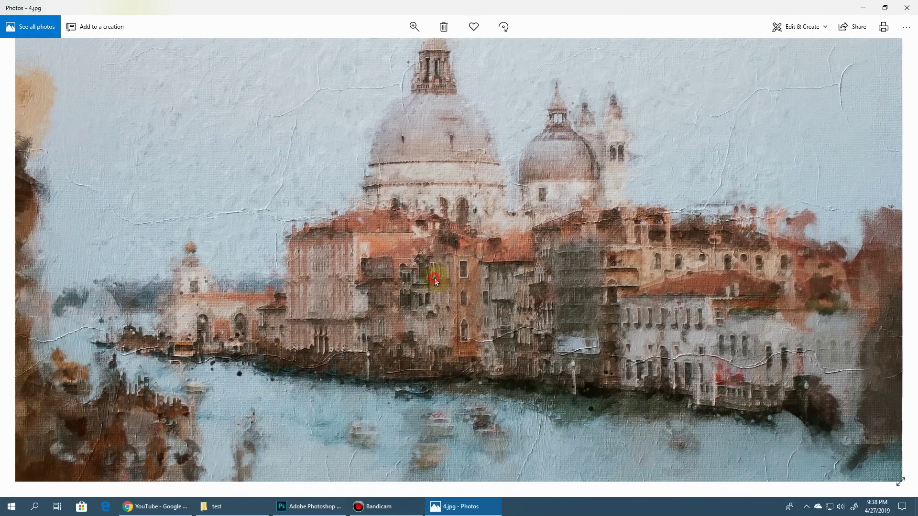
View the original man's portrait 5.jpg and examine the face and cap in its painted version 6.jpg
key(Right)
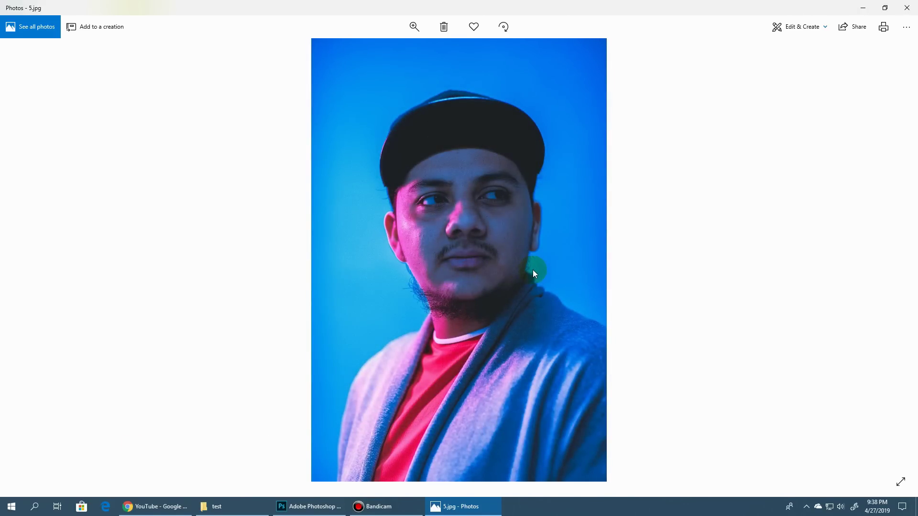
scroll(532, 257, up, 1)
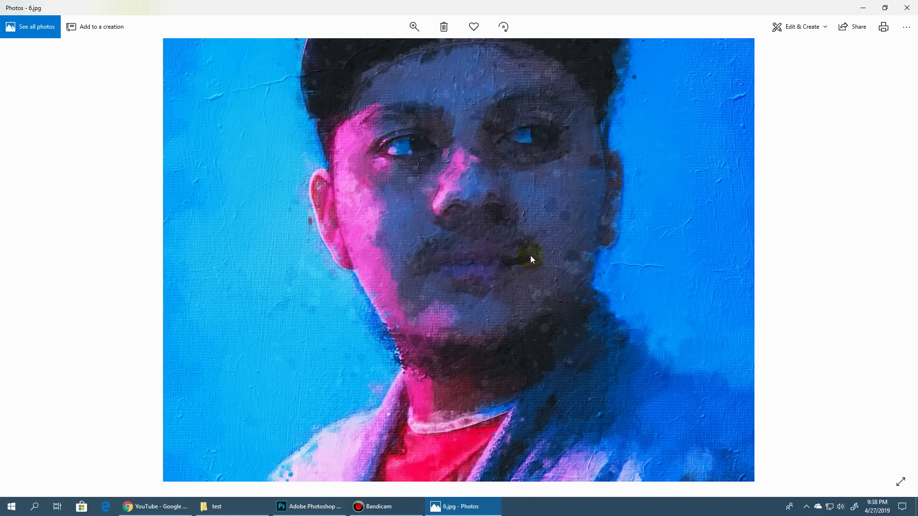
scroll(613, 217, up, 2)
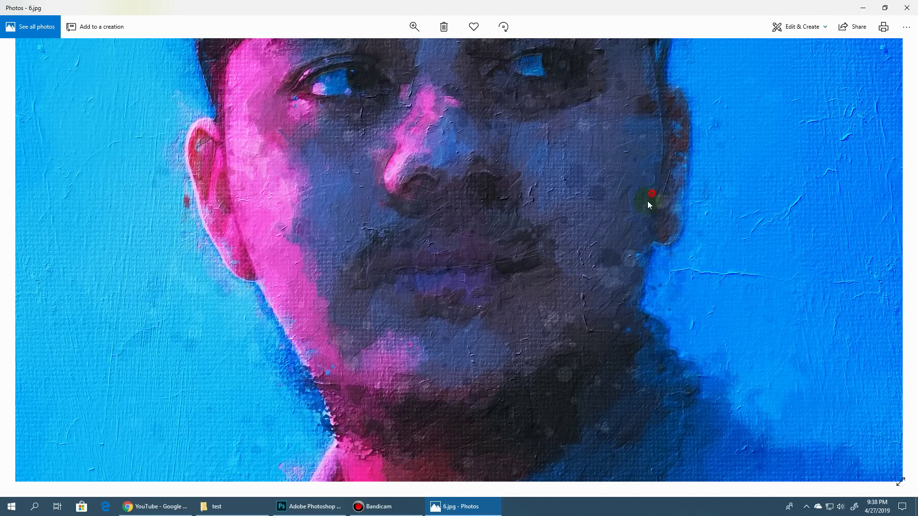
drag(646, 202, 524, 331)
drag(590, 217, 586, 281)
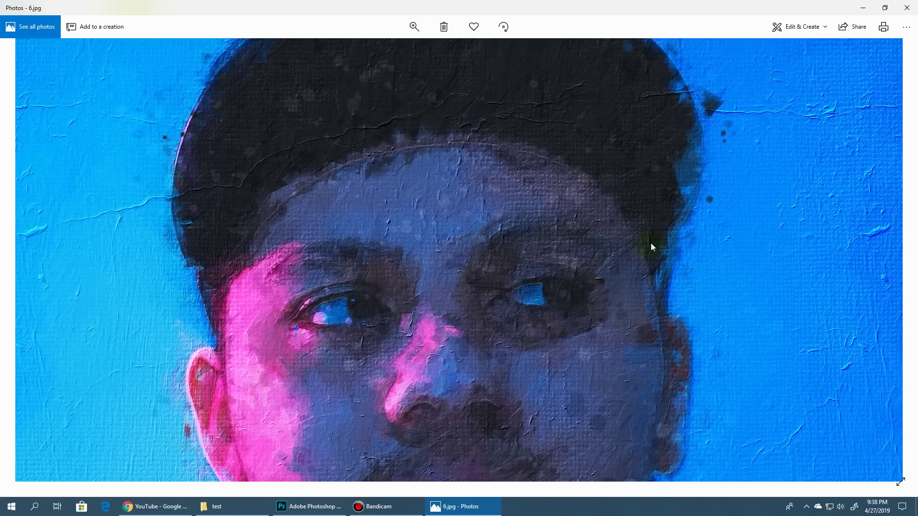
drag(633, 309, 630, 228)
scroll(624, 182, down, 5)
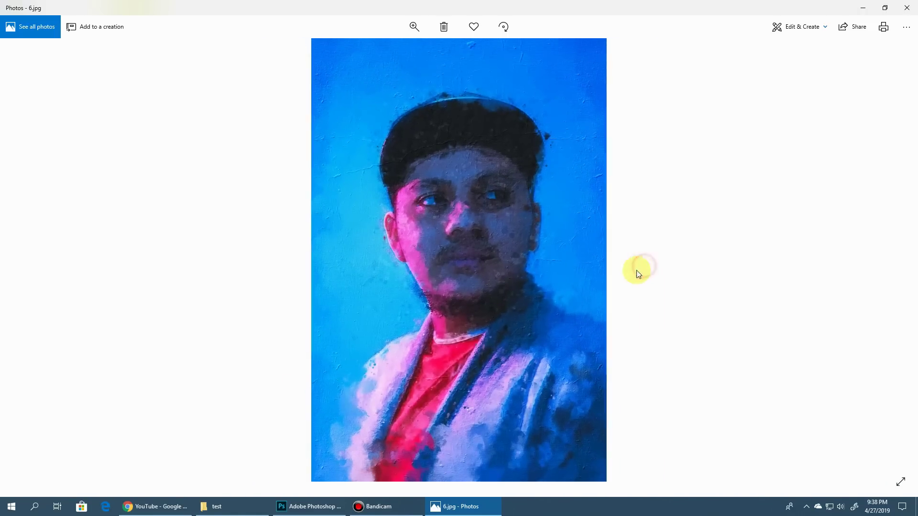
Move on to the painted street scene 8.jpg and examine its buildings, awnings and pedestrians up close
key(Right)
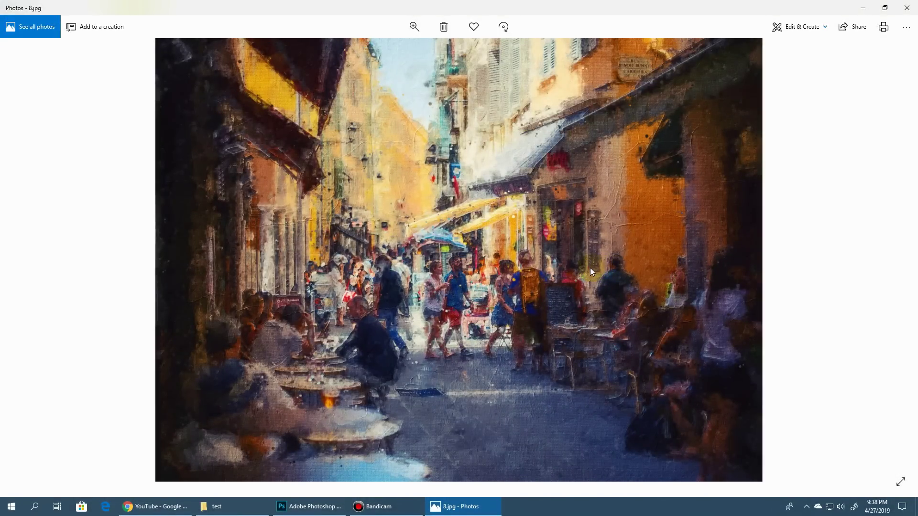
key(Right)
drag(305, 234, 478, 190)
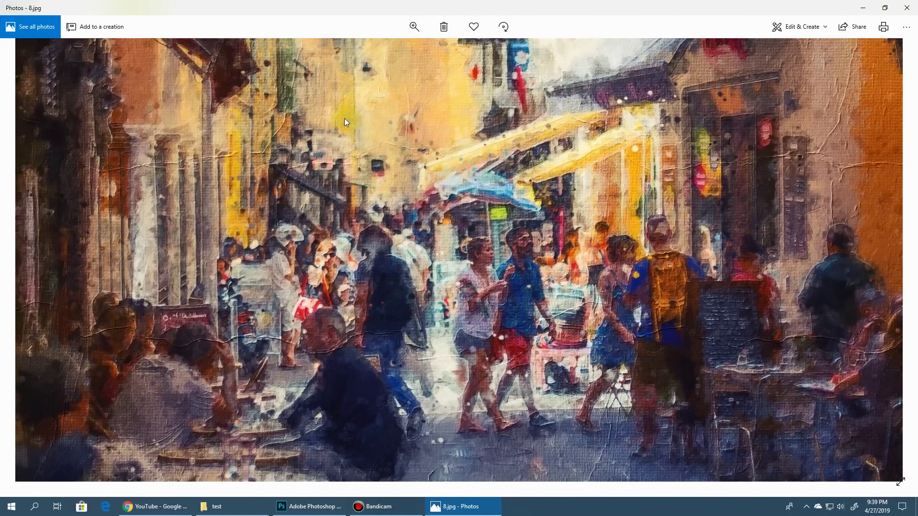
drag(344, 118, 363, 160)
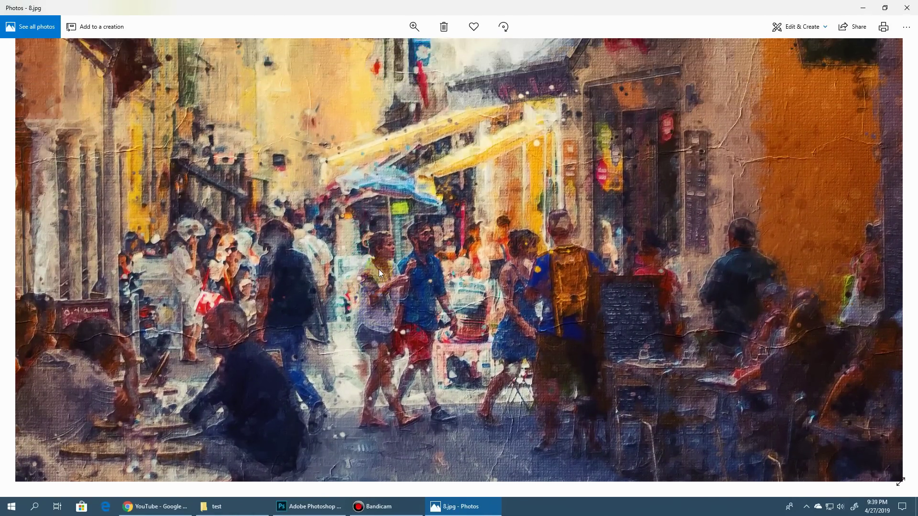
scroll(523, 185, down, 5)
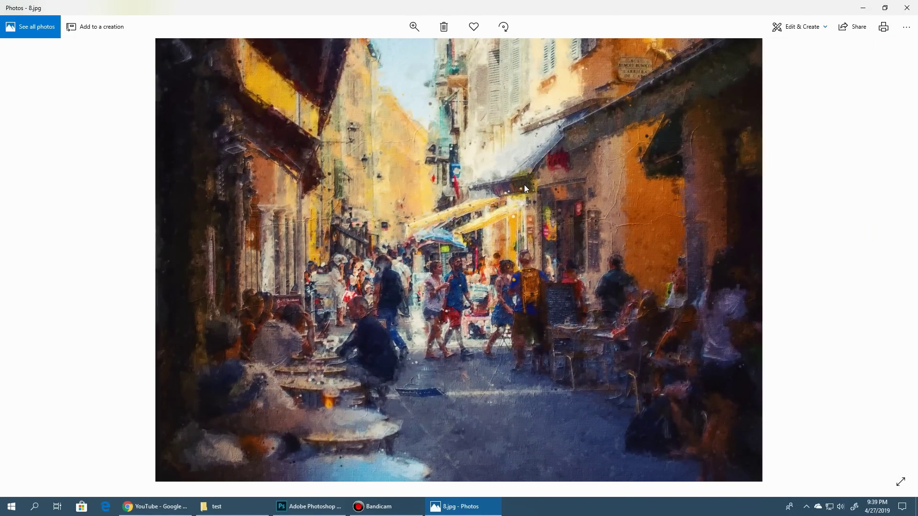
Move on to the painted portrait 10.jpg and examine the woman's eyes, hair and lips up close
key(Right)
key(Right)
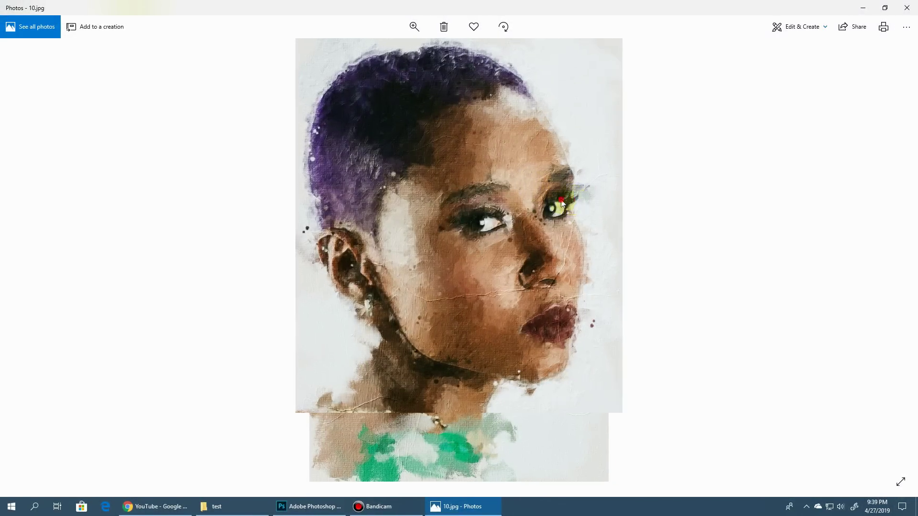
double_click(560, 200)
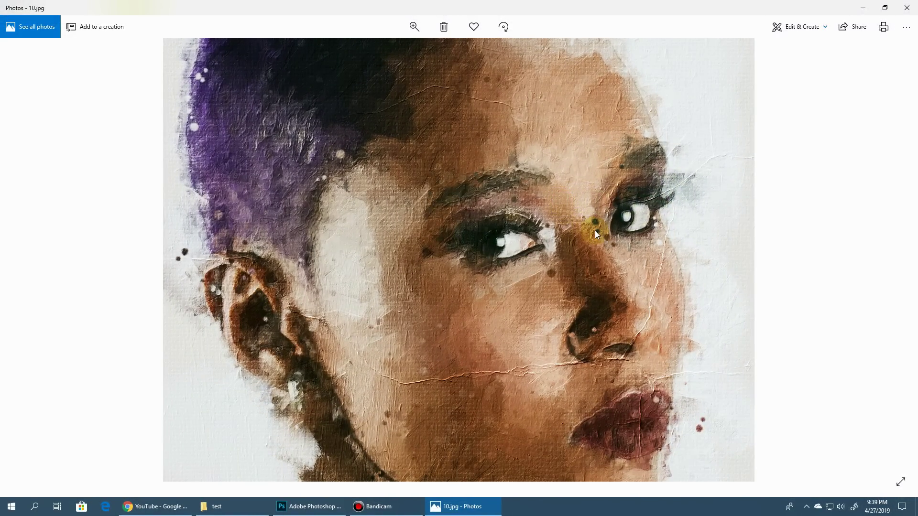
drag(584, 199, 565, 301)
drag(581, 215, 585, 140)
drag(614, 370, 594, 139)
drag(537, 279, 538, 314)
drag(552, 93, 551, 241)
double_click(690, 217)
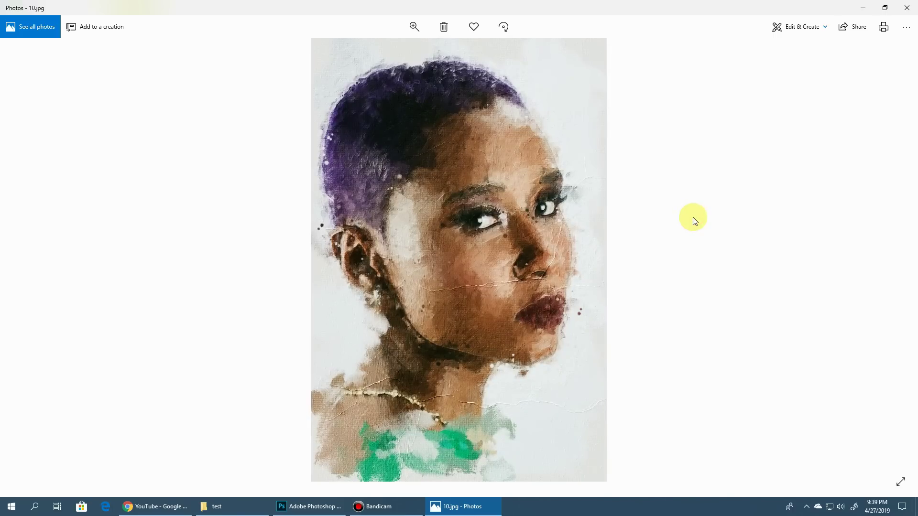
Examine the painted flower vase 12.jpg up close, and advance to the kingfisher painting 13.jpg
key(Right)
key(Right)
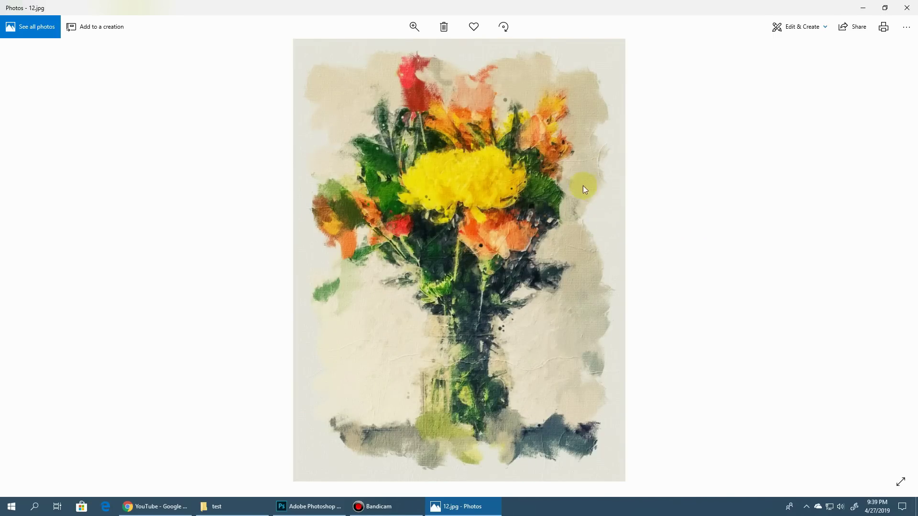
double_click(571, 183)
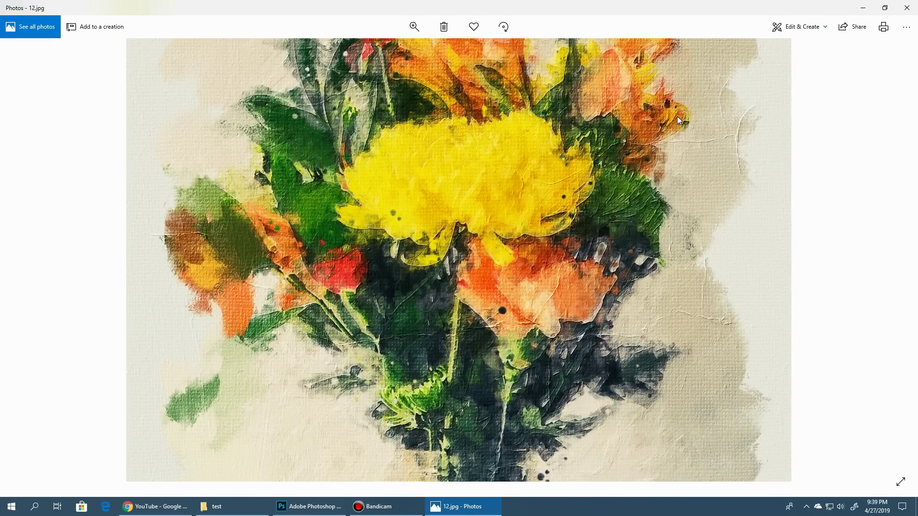
double_click(677, 116)
double_click(494, 228)
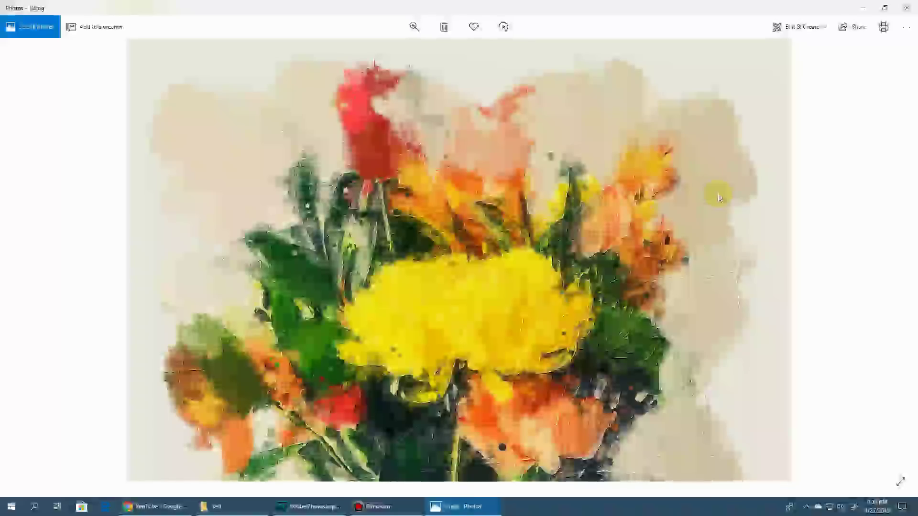
click(749, 288)
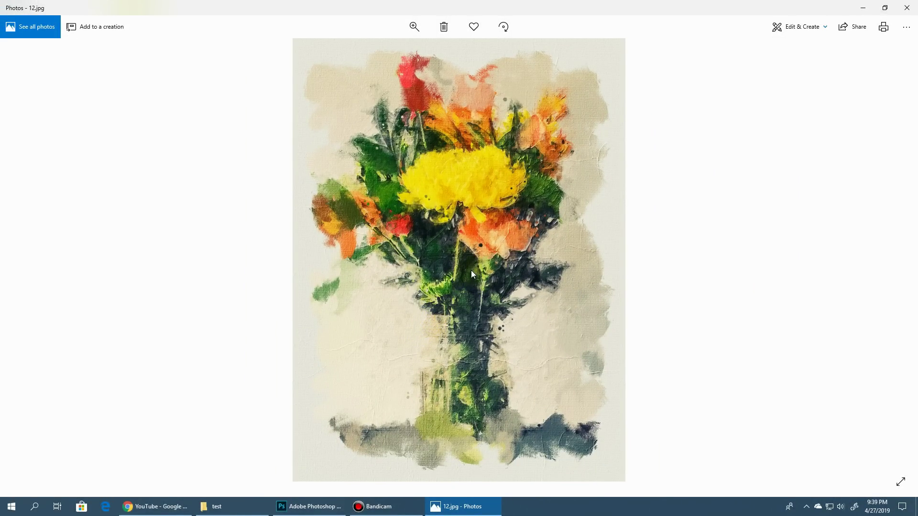
scroll(531, 253, down, 1)
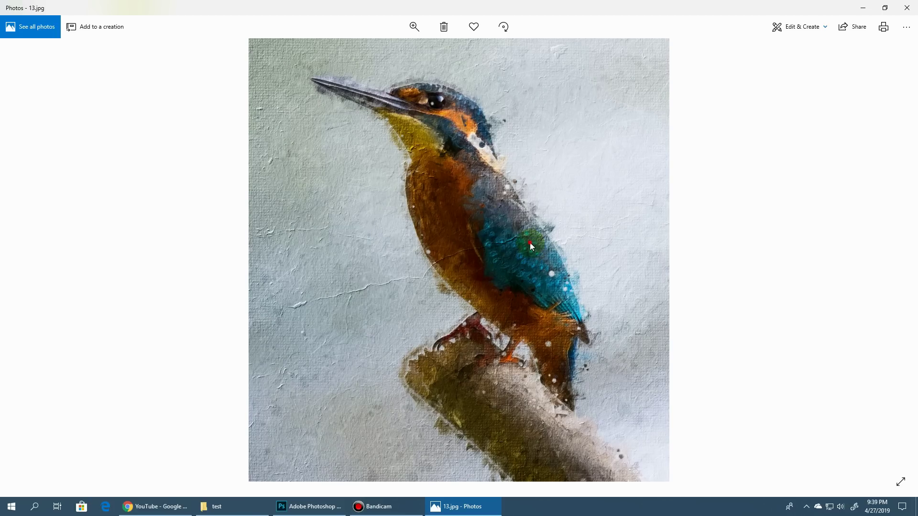
Examine the kingfisher's head, beak and back up close in 13.jpg, and advance to the portrait 14.jpg
double_click(529, 242)
drag(457, 178, 549, 379)
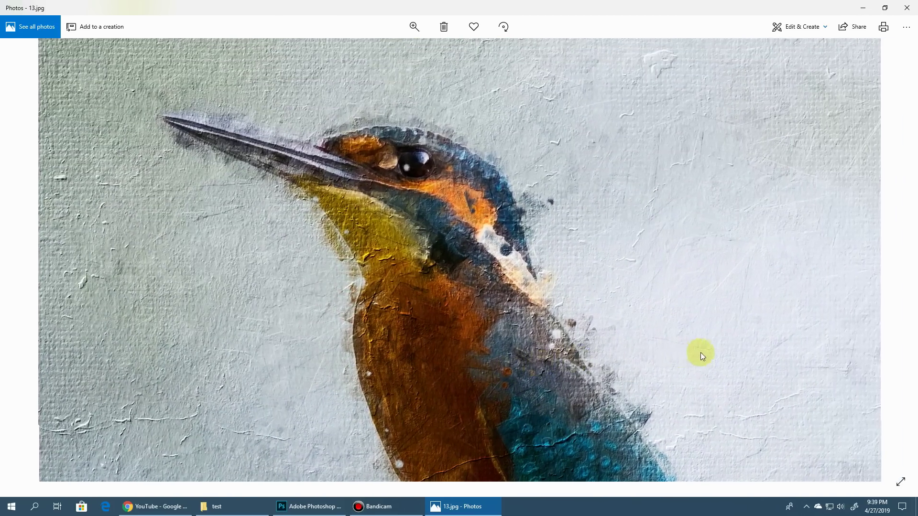
drag(713, 352, 682, 334)
double_click(593, 302)
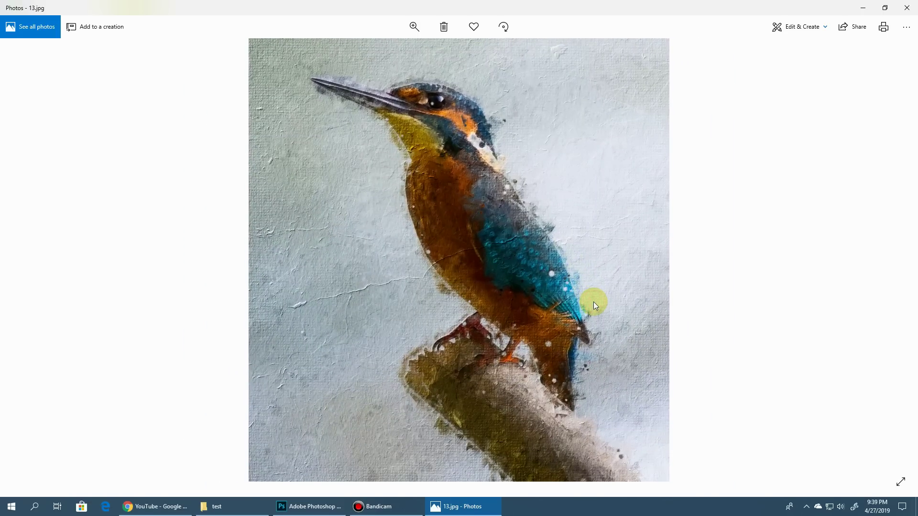
scroll(592, 302, down, 1)
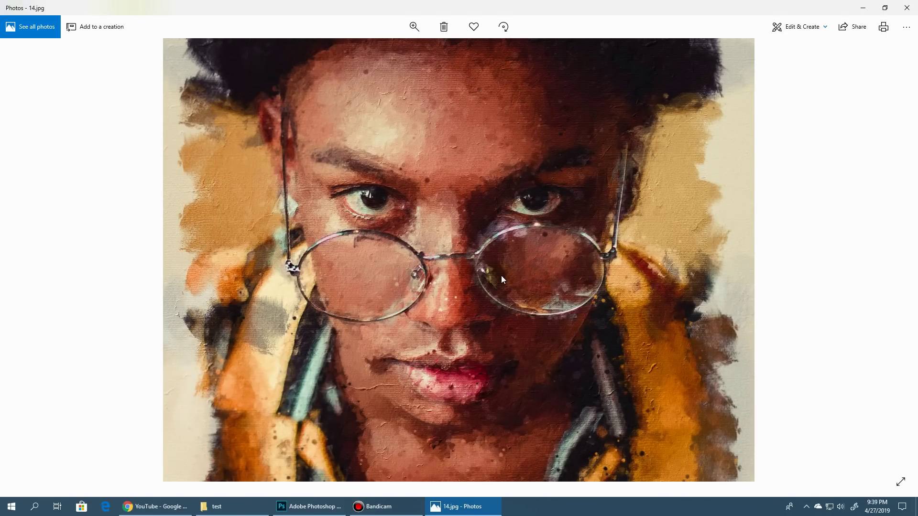
Examine the eyes, glasses, forehead and hat up close in the painted portrait 14.jpg, and return to the full picture
double_click(507, 276)
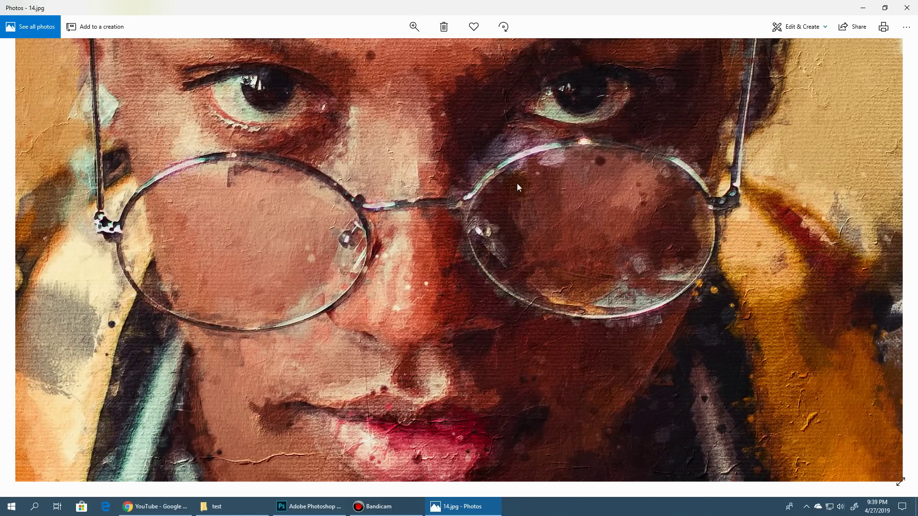
drag(517, 183, 560, 361)
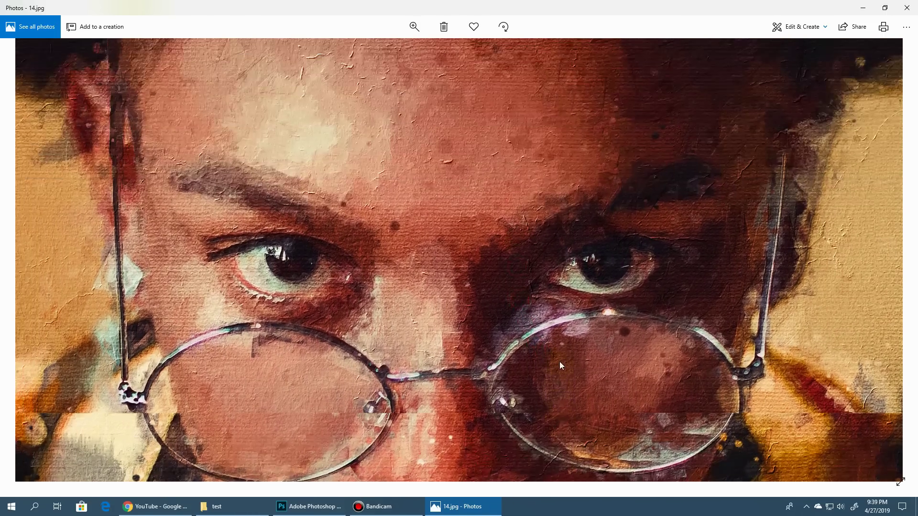
drag(346, 205, 659, 380)
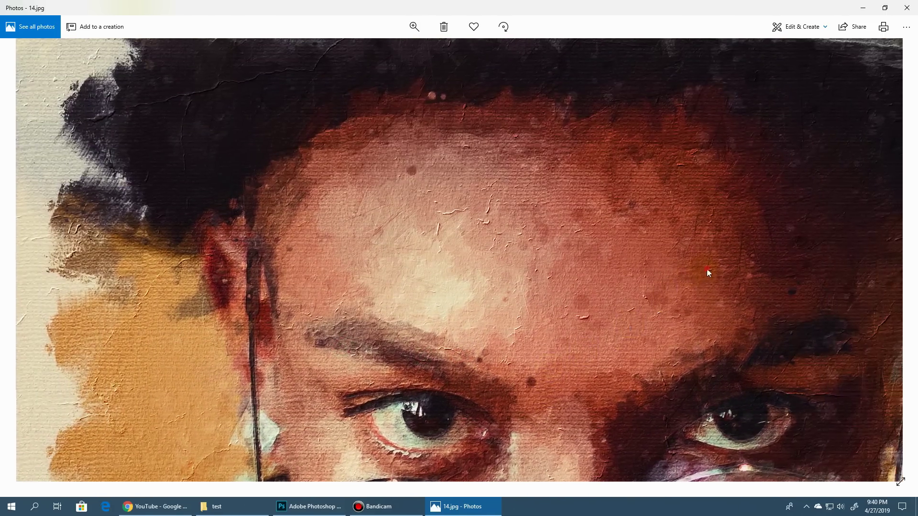
drag(709, 273, 406, 357)
drag(496, 191, 499, 96)
drag(469, 430, 502, 298)
scroll(502, 298, down, 5)
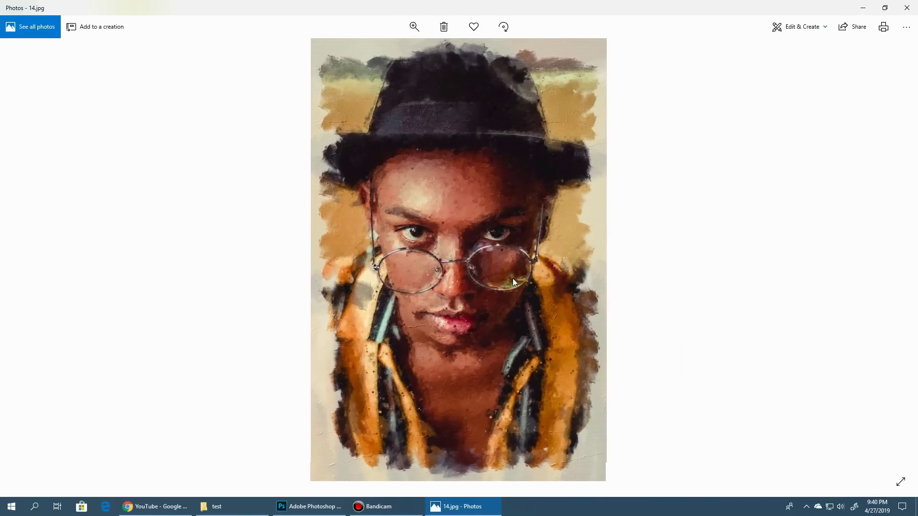
Move on to the painted street scene 15.jpg and examine its buildings, cars and cyclist up close
key(Right)
scroll(514, 200, up, 2)
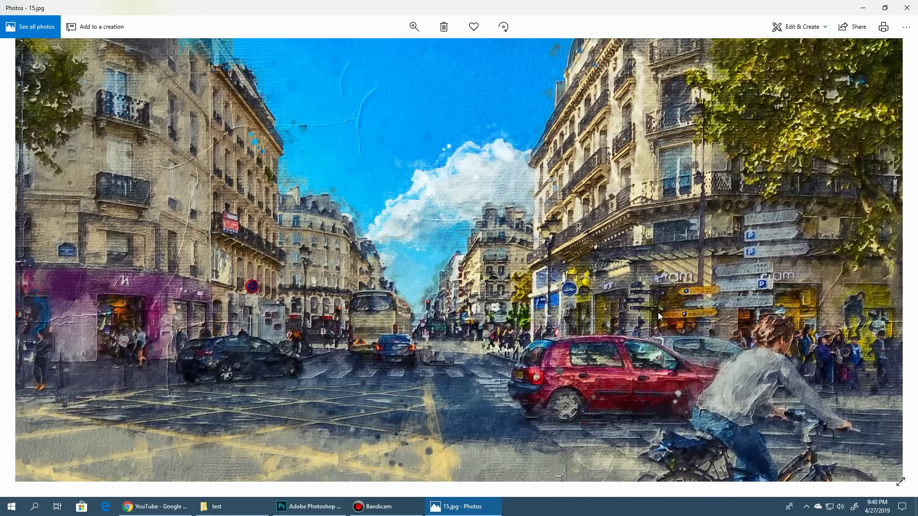
scroll(474, 222, up, 2)
drag(474, 222, 603, 323)
drag(289, 141, 523, 276)
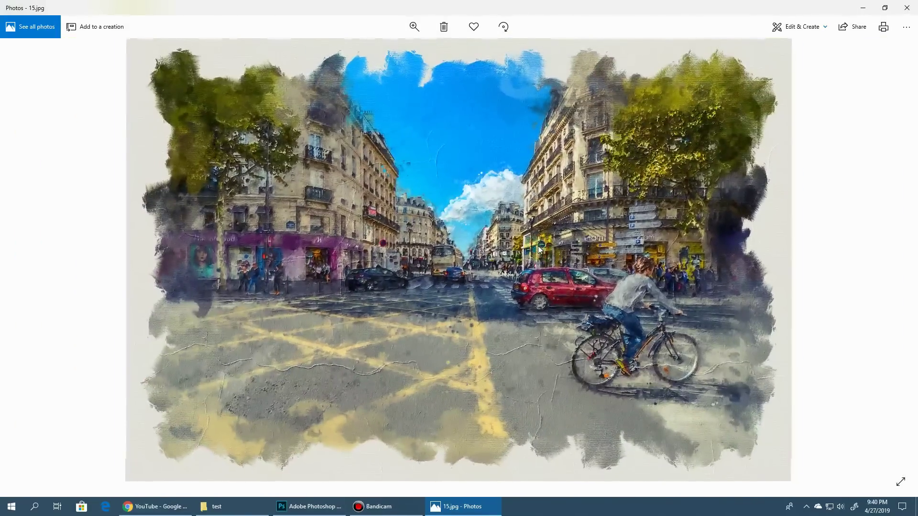
Move on to the painted seagull 16.jpg and examine its body, wings and the cracked sky texture up close
key(Right)
double_click(457, 268)
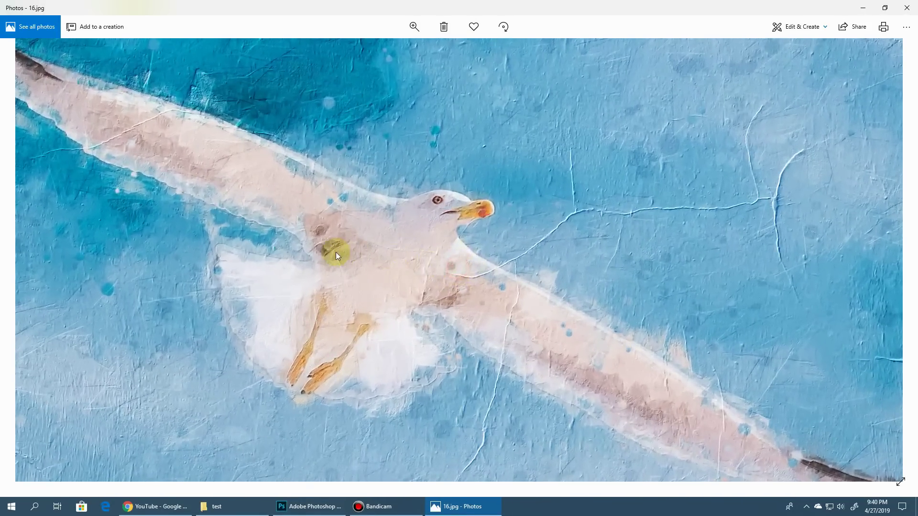
drag(327, 252, 737, 356)
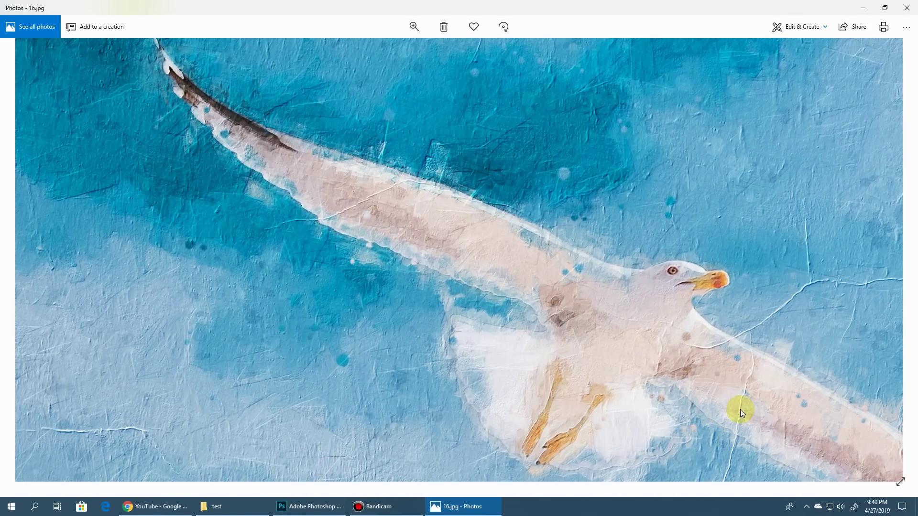
drag(740, 409, 613, 317)
Examine the grapes and oranges up close in the fruit painting 17.jpg, and advance to the canal scene 18.jpg
key(Right)
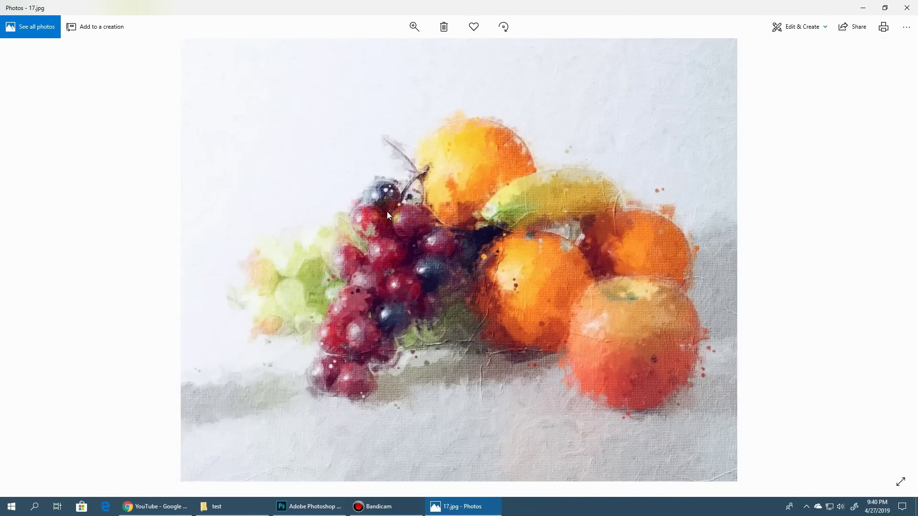
scroll(386, 211, up, 3)
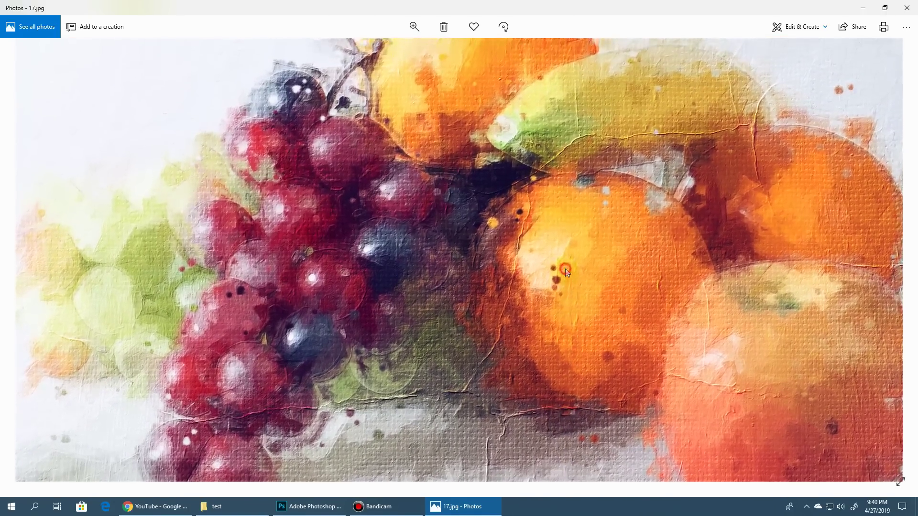
key(Right)
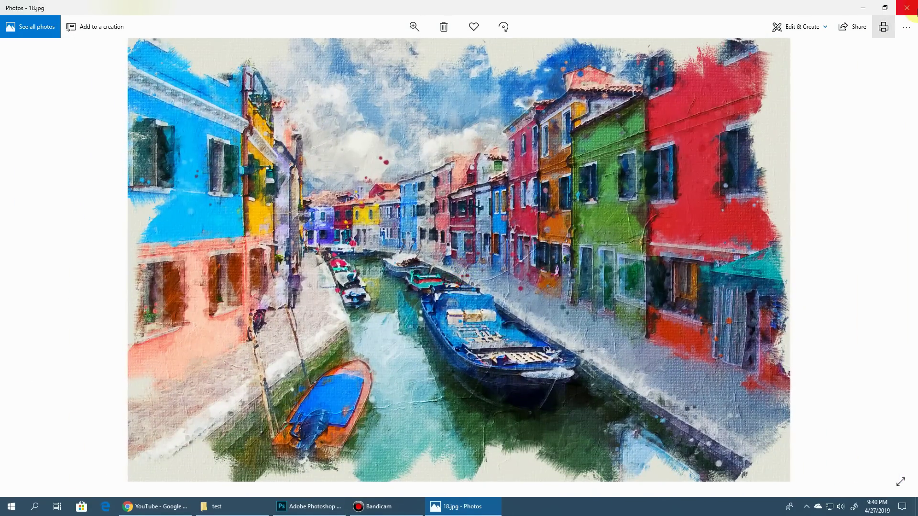
Close the image viewer and open 1.jpg from the test folder in Photoshop
click(911, 12)
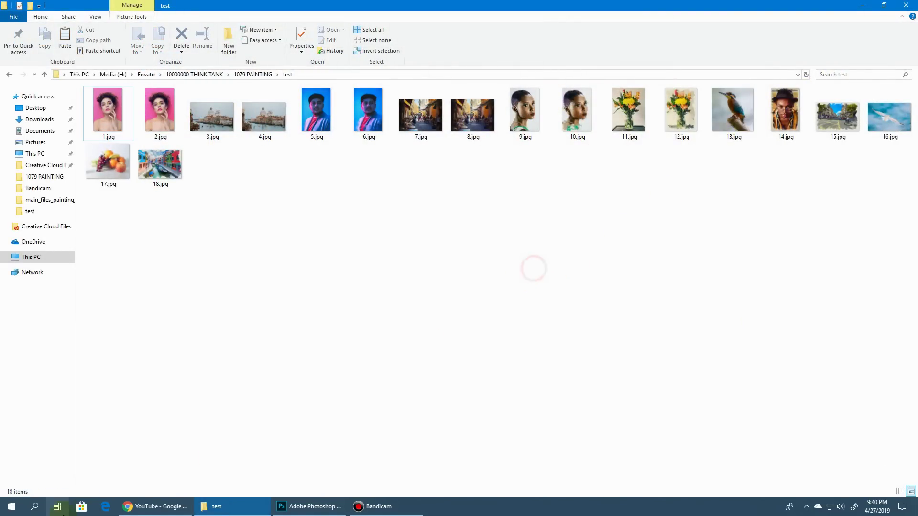
click(265, 513)
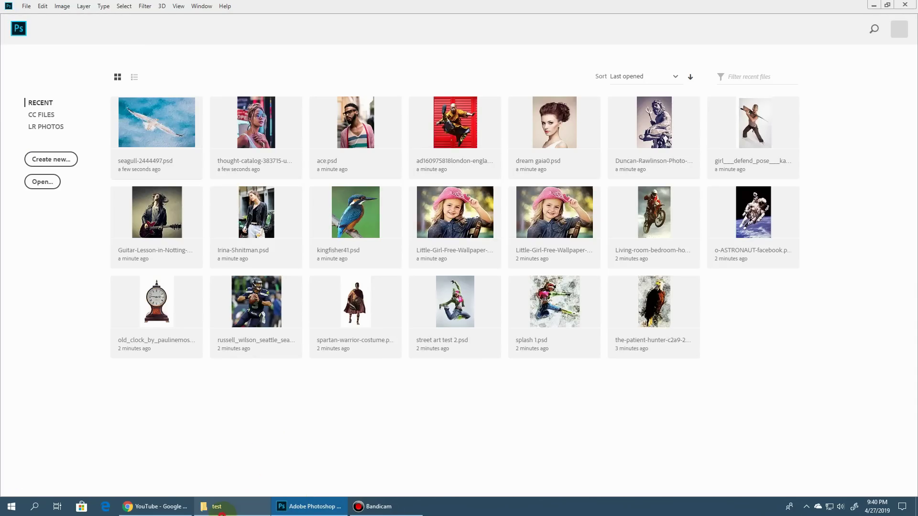
click(225, 507)
click(122, 130)
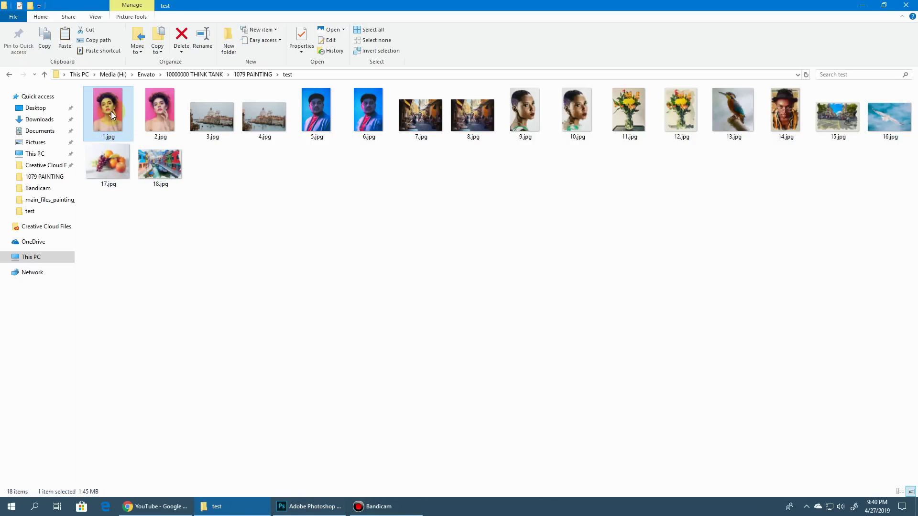
drag(111, 111, 428, 446)
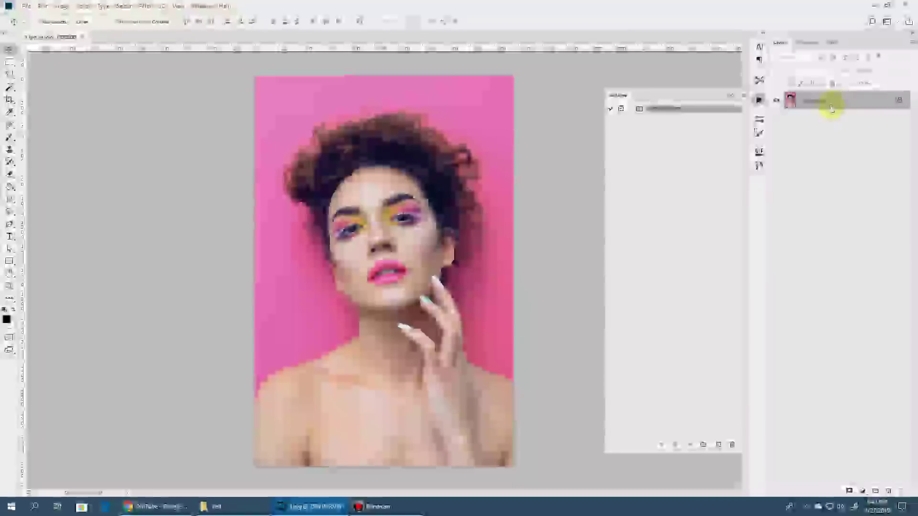
Activate the Brush tool and set its opacity to 100%
click(9, 138)
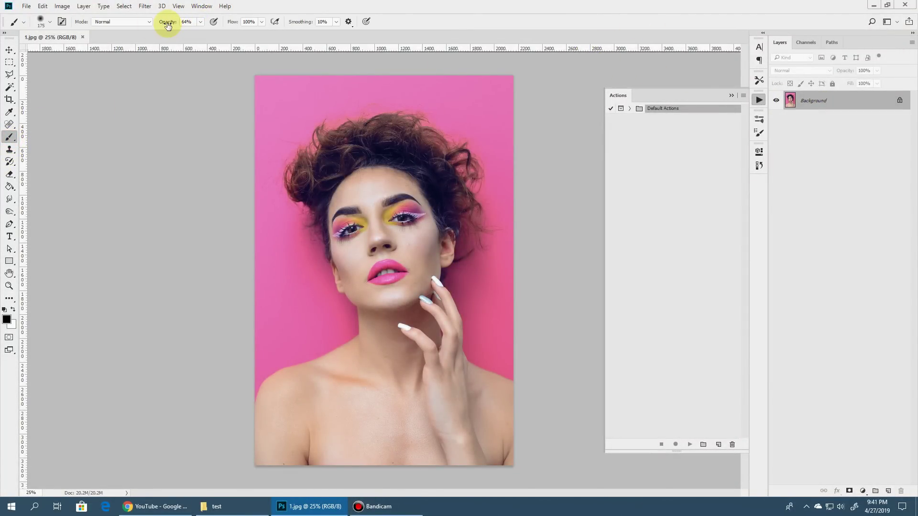
drag(168, 25, 478, 15)
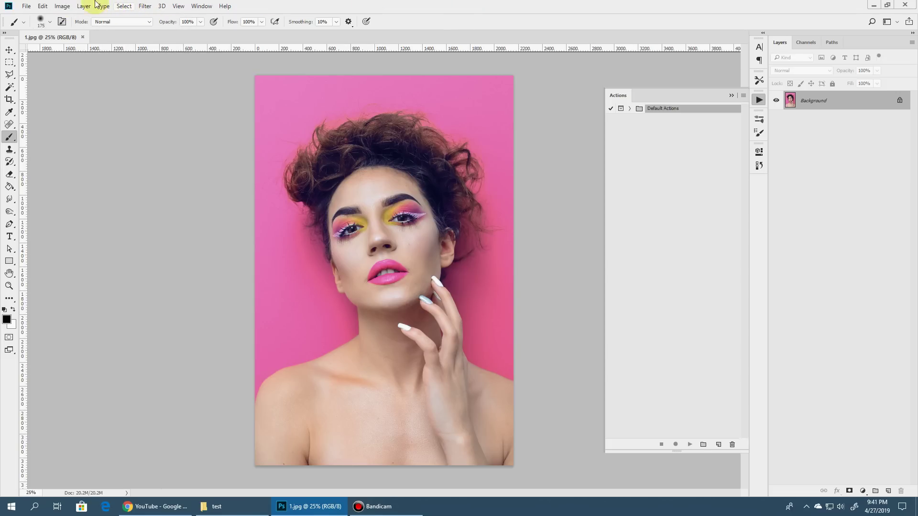
Check the document dimensions in Image Size and try a height of 5000 pixels without applying it
click(62, 5)
click(73, 75)
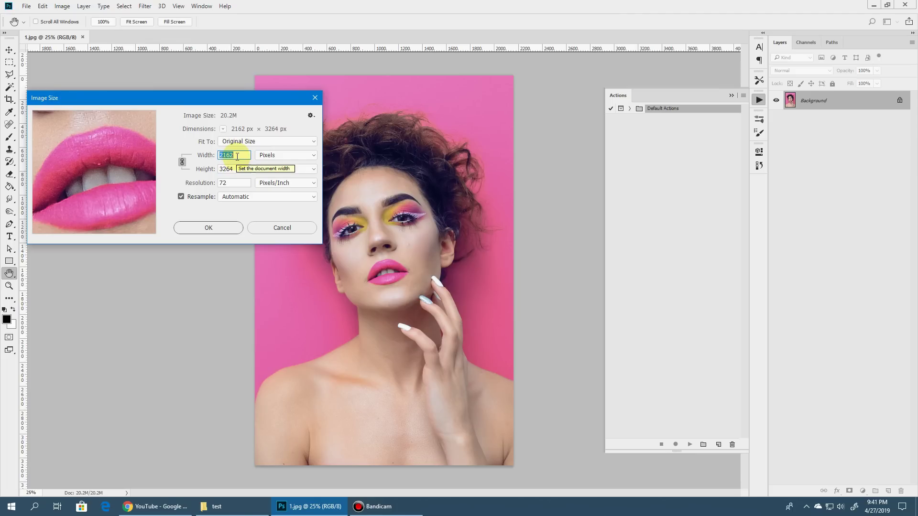
double_click(229, 169)
text(500)
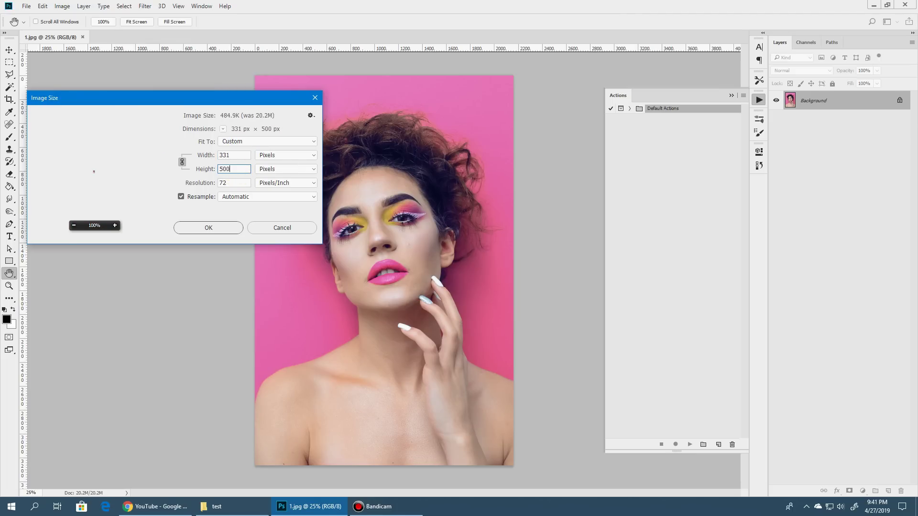
text(0)
click(262, 231)
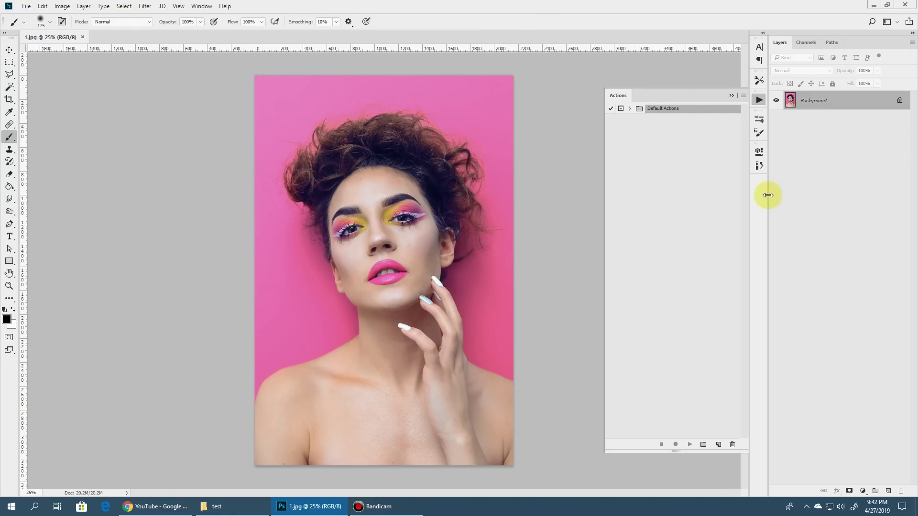
Check the color mode and bit depth set for 1.jpg without changing them
click(62, 6)
mouse_move(64, 19)
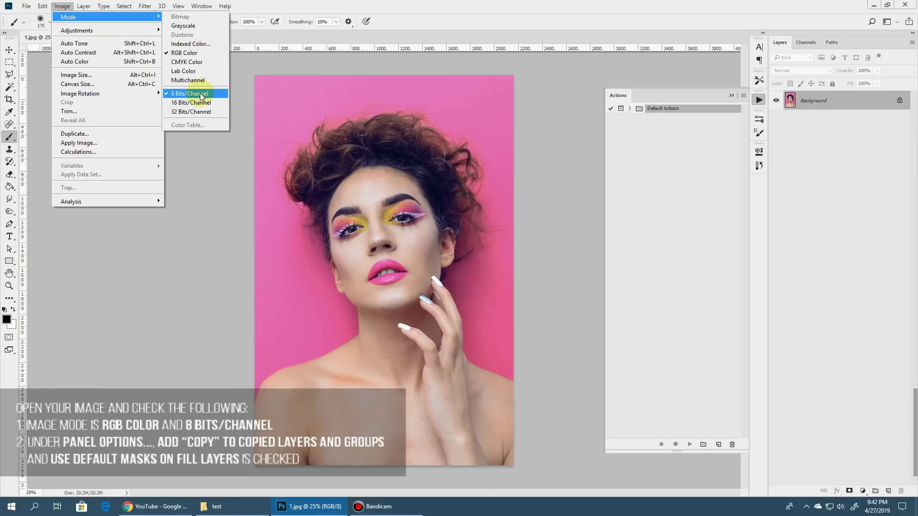
click(394, 3)
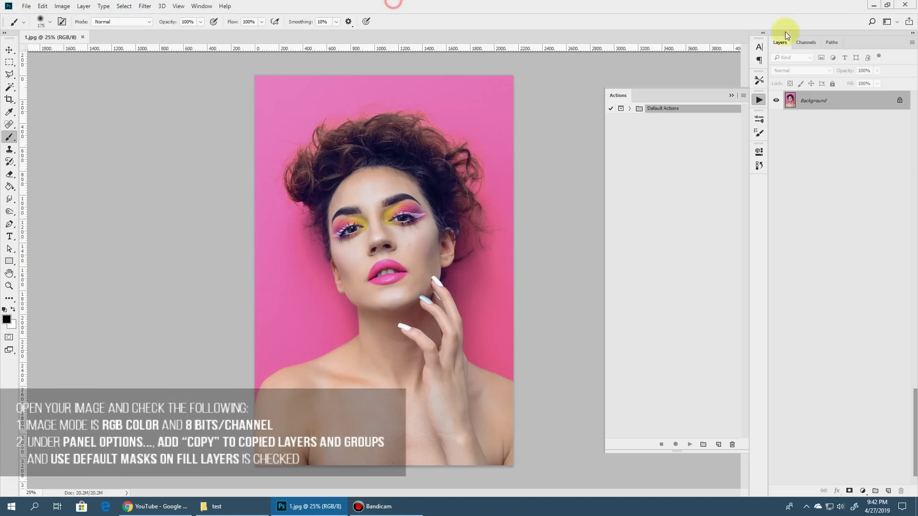
Check the Layers panel options for default masks on fill layers and adding "copy" to copied layers and groups
click(911, 44)
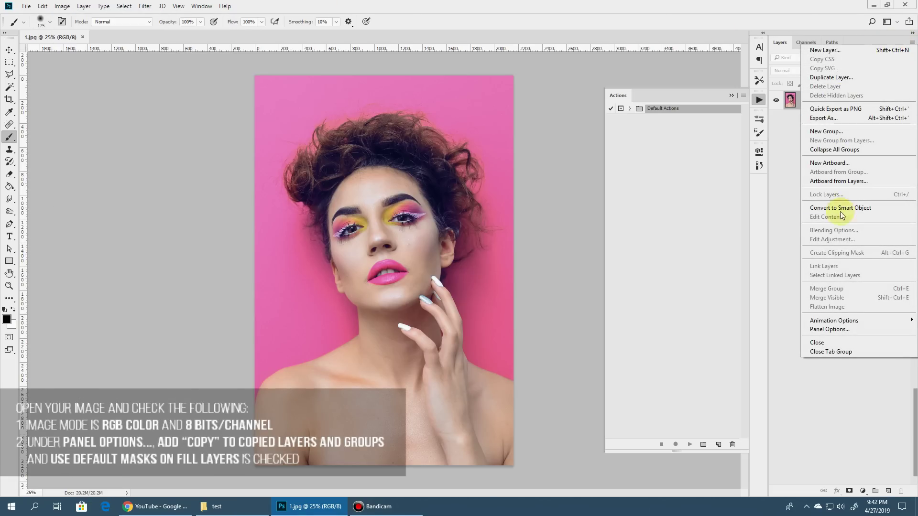
click(836, 329)
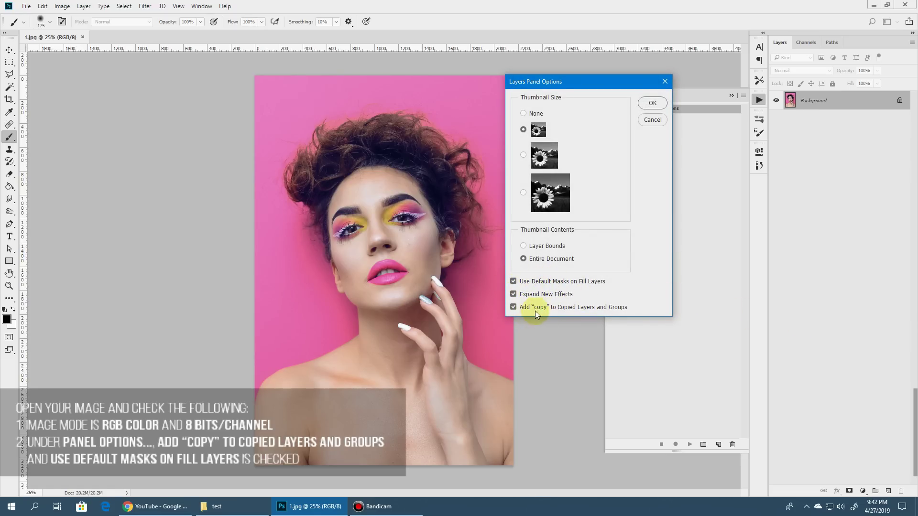
click(653, 120)
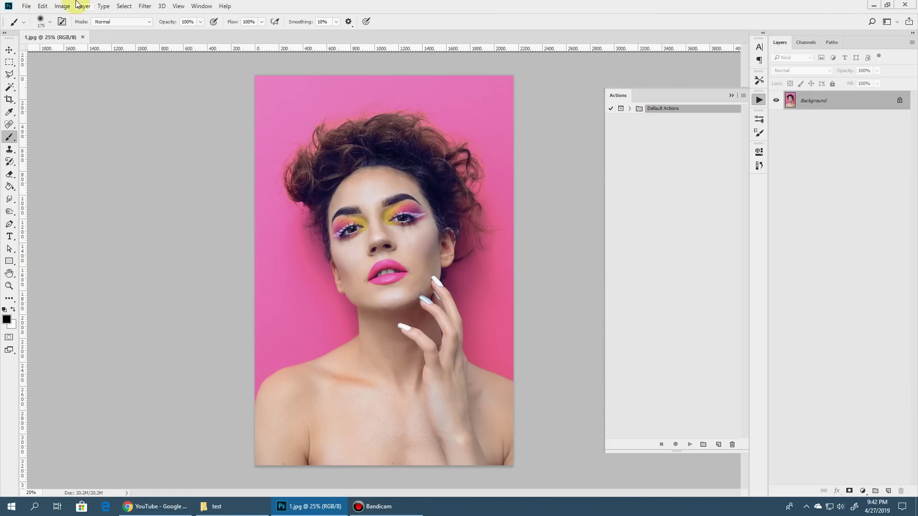
Load Painting Patterns.pat, Painting Photoshop Action.atn and Painting Tool Presets.tpl together from the main_files_painting_photoshop_action folder
click(28, 6)
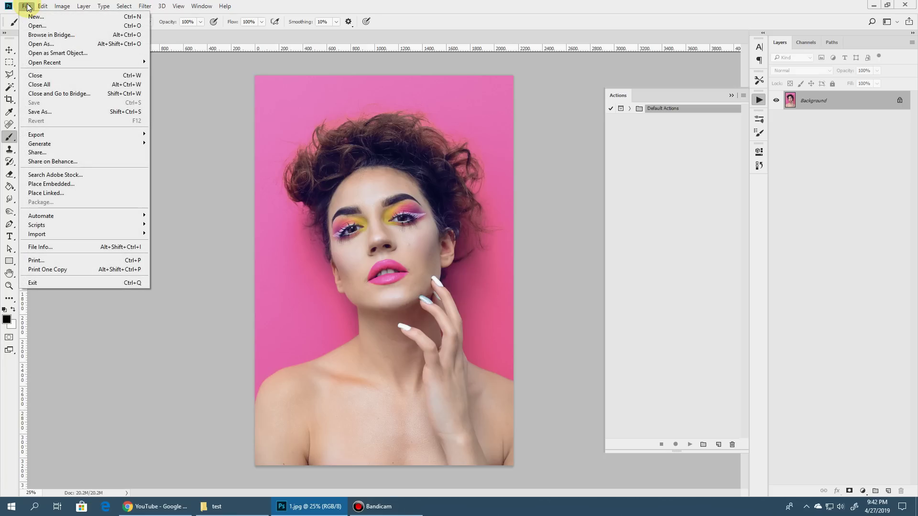
click(36, 23)
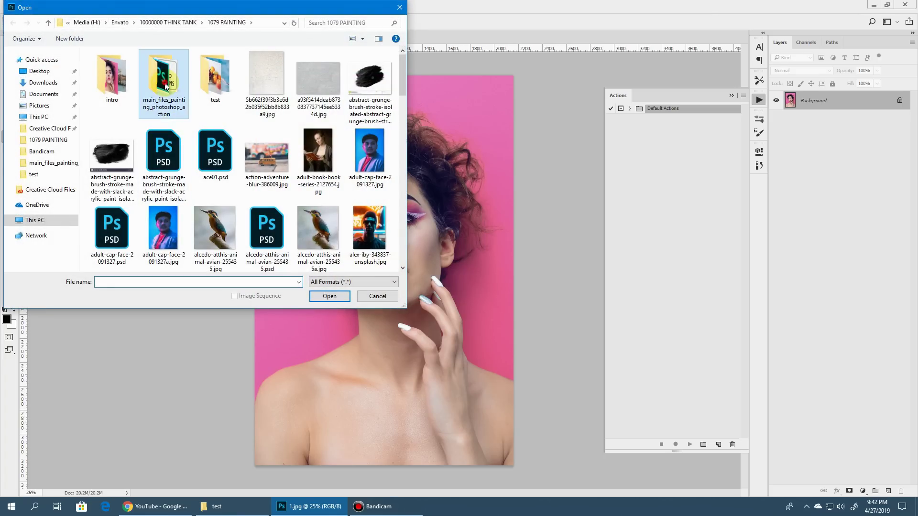
double_click(164, 83)
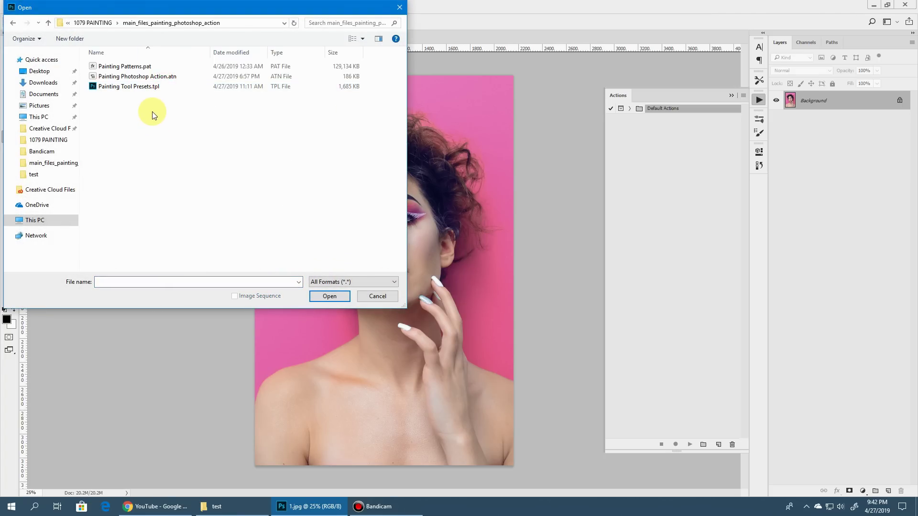
click(121, 66)
ctrl+click(121, 78)
ctrl+click(120, 86)
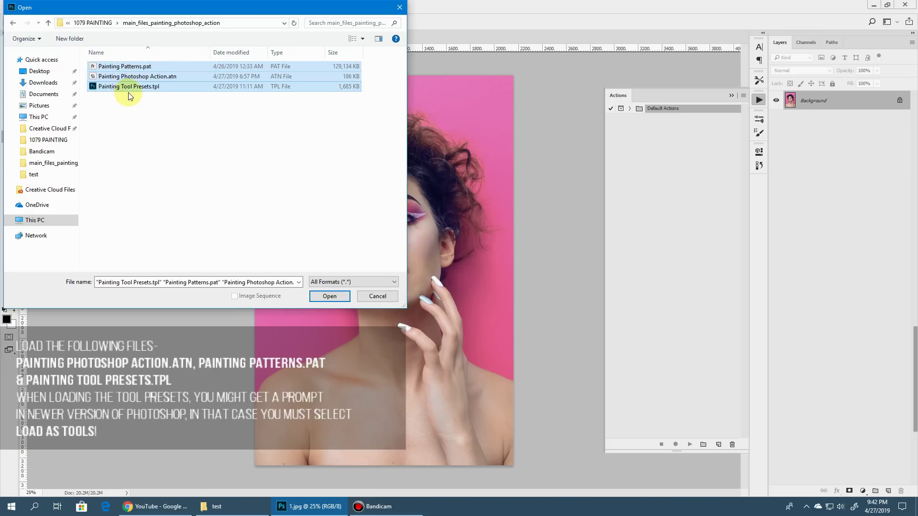
click(329, 297)
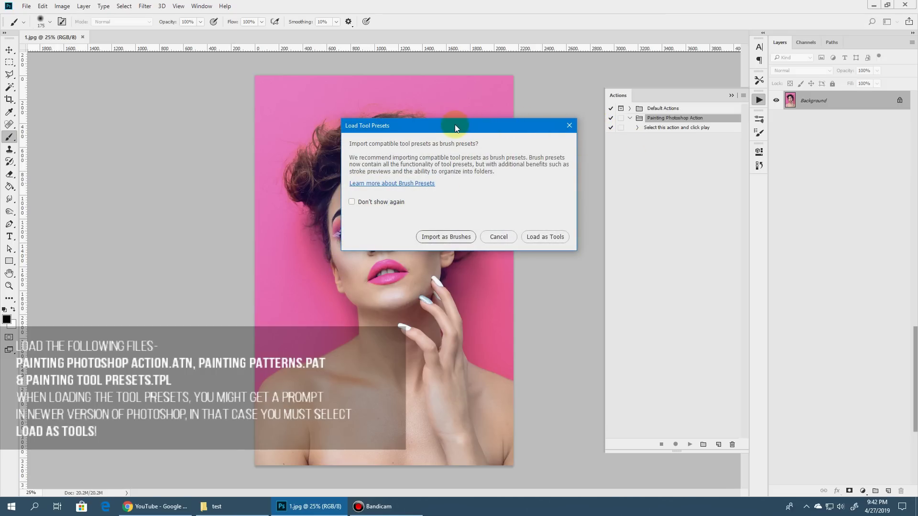
Move the Load Tool Presets dialog off the face and load the presets as tools
drag(454, 124, 474, 73)
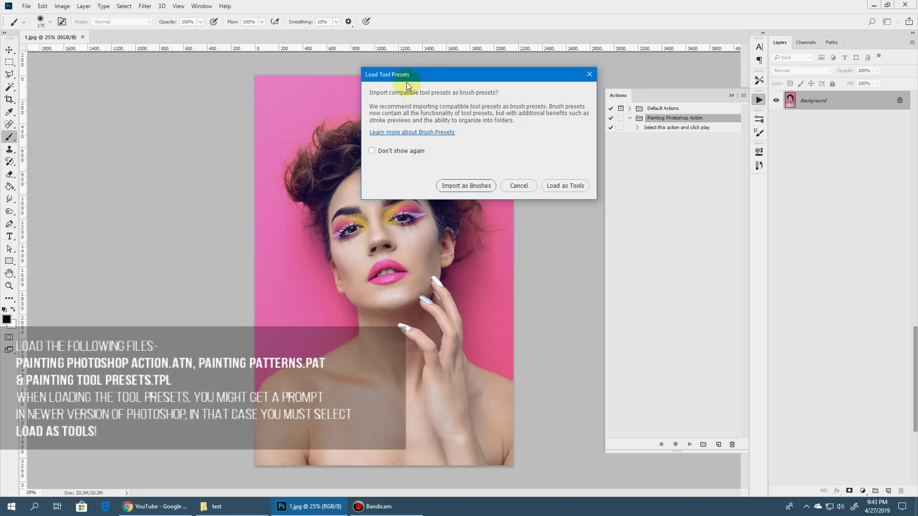
drag(417, 76, 403, 72)
click(567, 185)
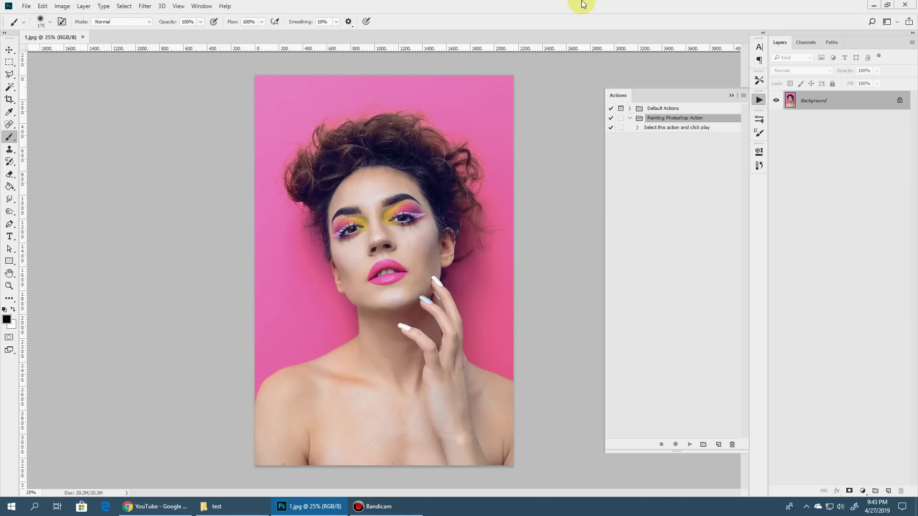
Hide the Actions panel and show it again
click(732, 96)
click(200, 6)
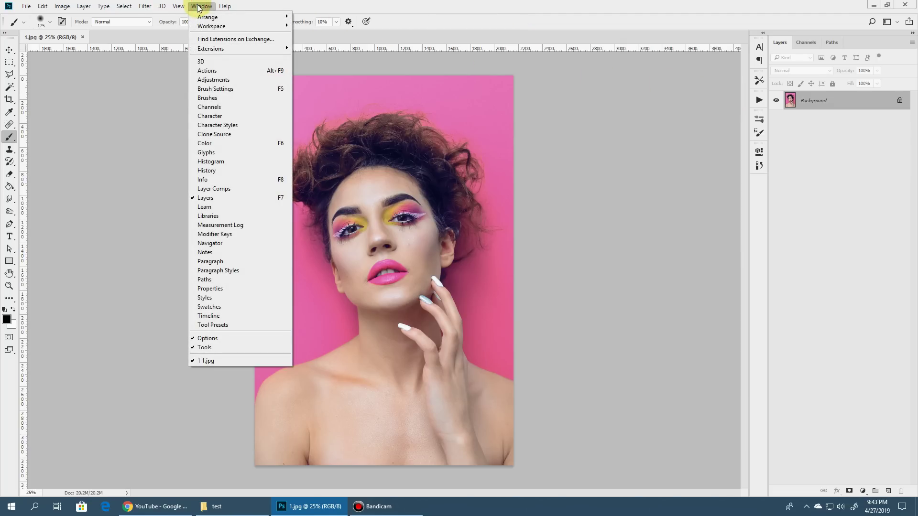
click(207, 70)
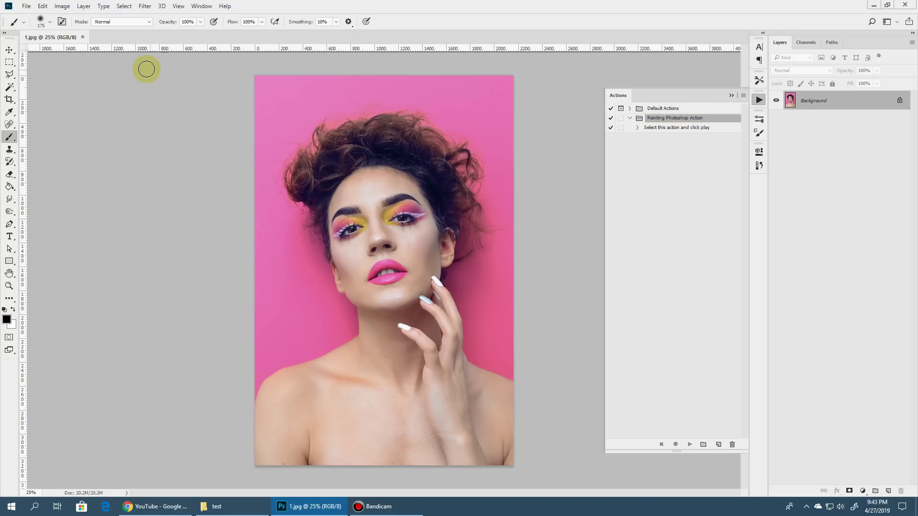
Check in the Preset Manager that the paint patterns are among the loaded Patterns presets
click(42, 6)
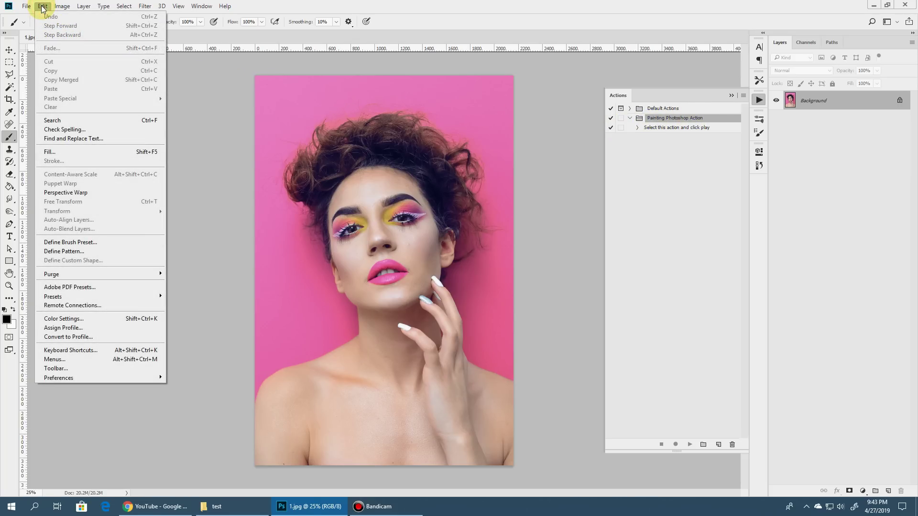
mouse_move(144, 296)
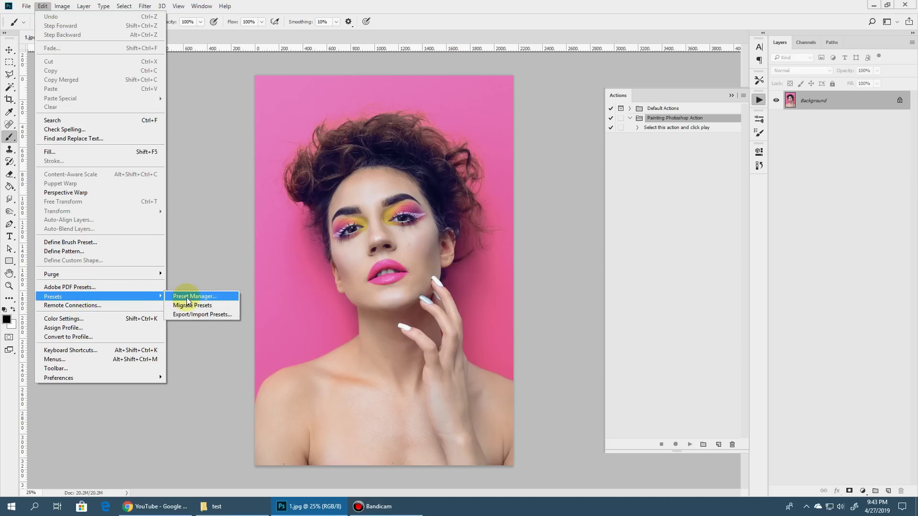
click(187, 298)
click(218, 116)
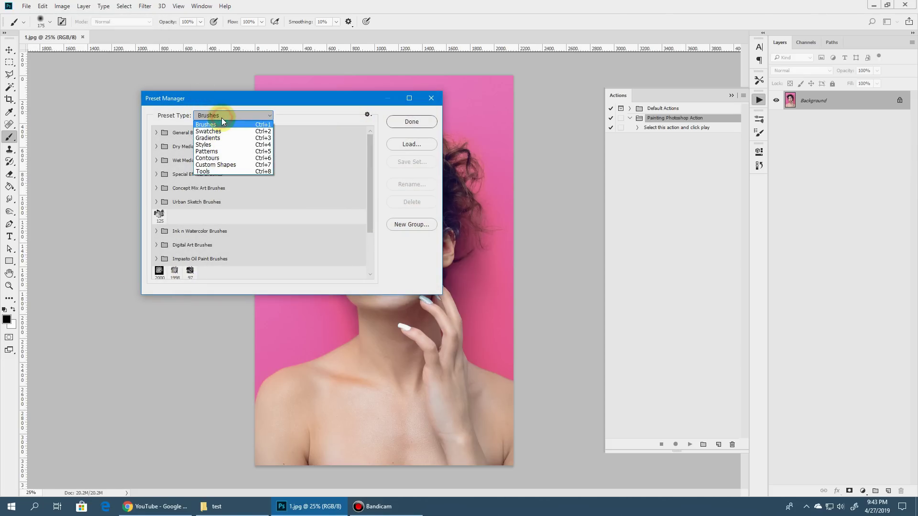
click(216, 152)
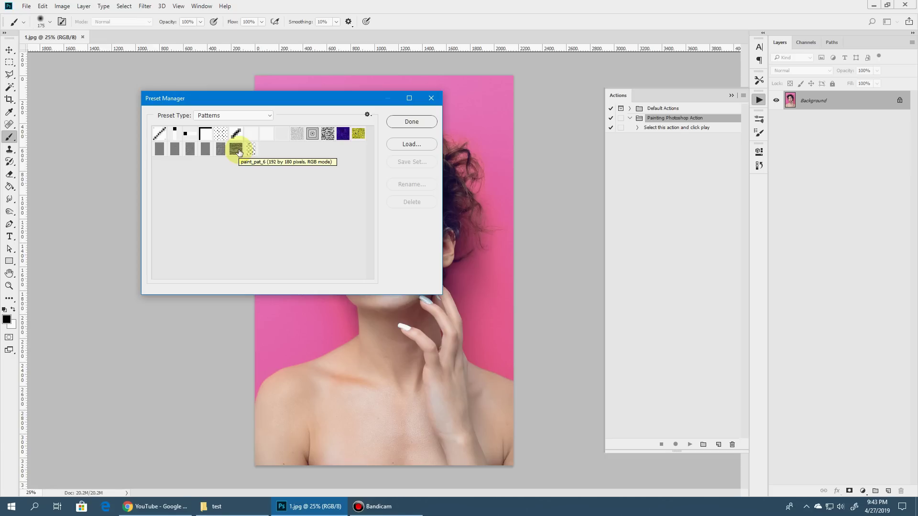
click(254, 116)
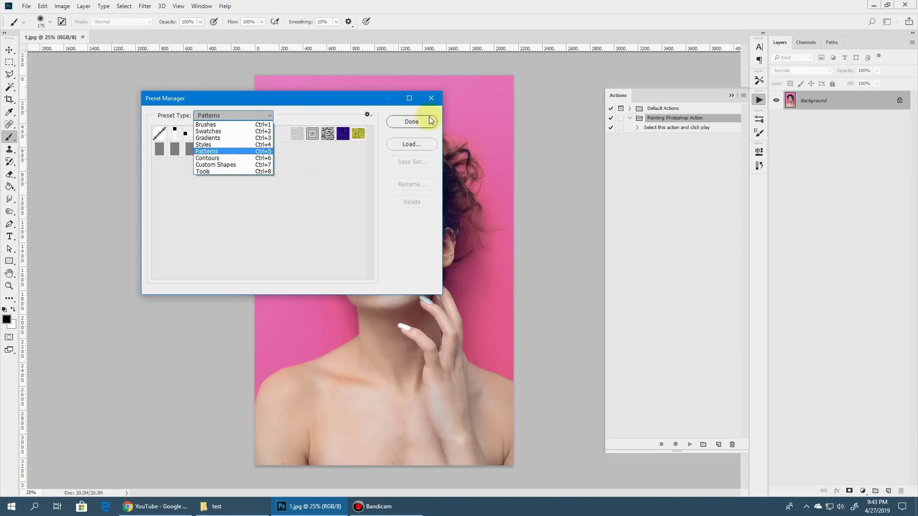
click(431, 98)
click(421, 99)
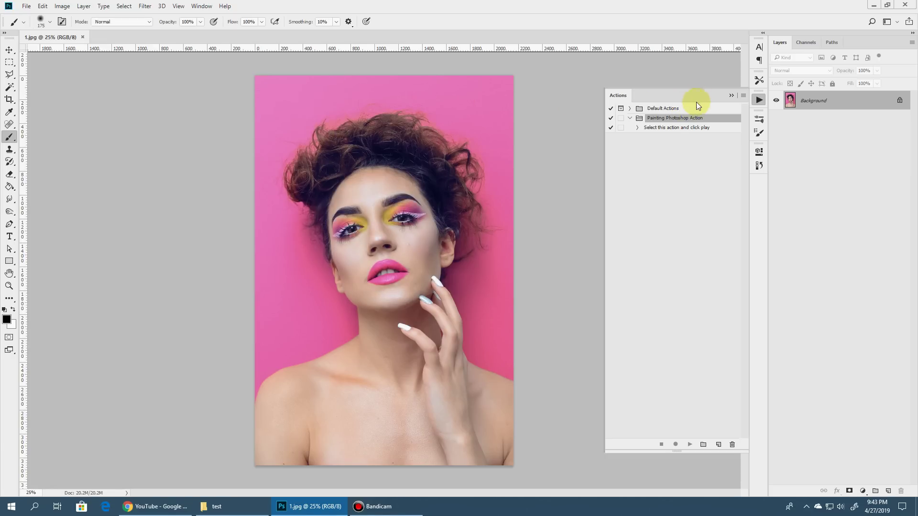
Run "Select this action and click play" from the Painting Photoshop Action set on 1.jpg and collapse the Actions panel
mouse_move(604, 205)
mouse_down()
mouse_move(593, 203)
mouse_move(608, 203)
mouse_up()
click(690, 127)
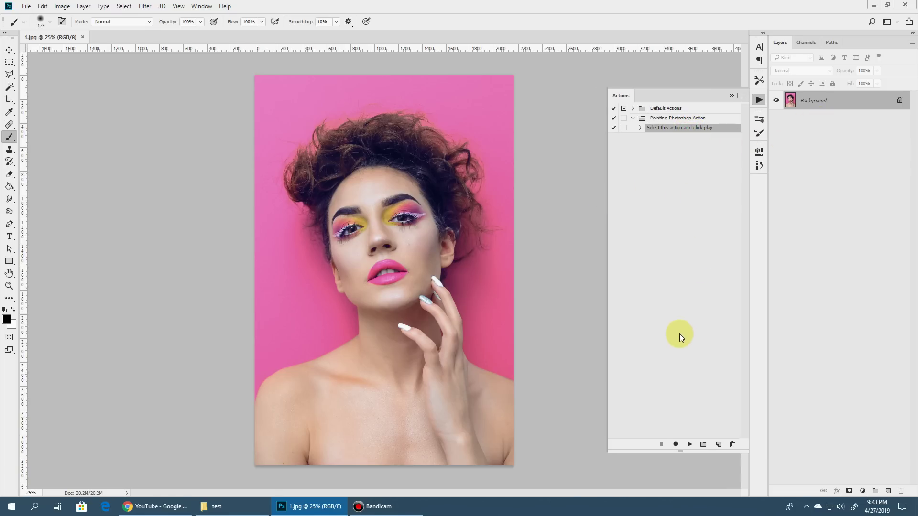
click(690, 444)
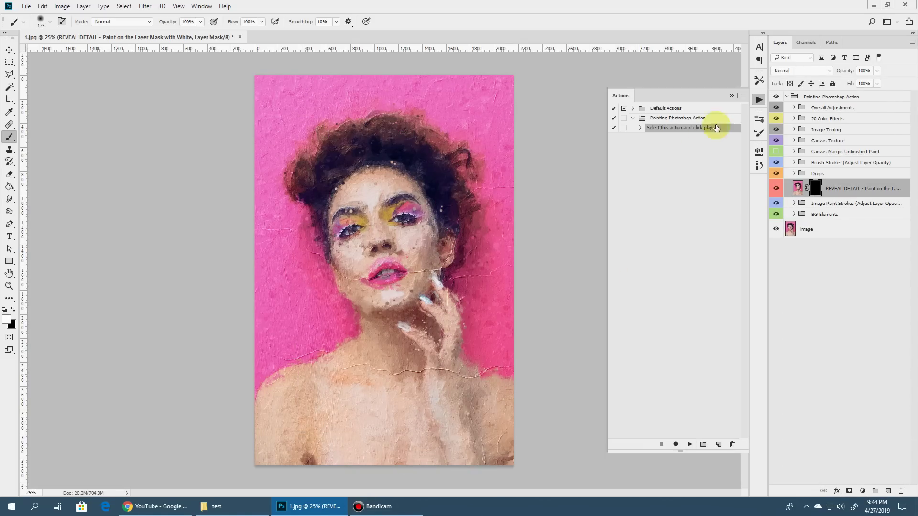
click(731, 96)
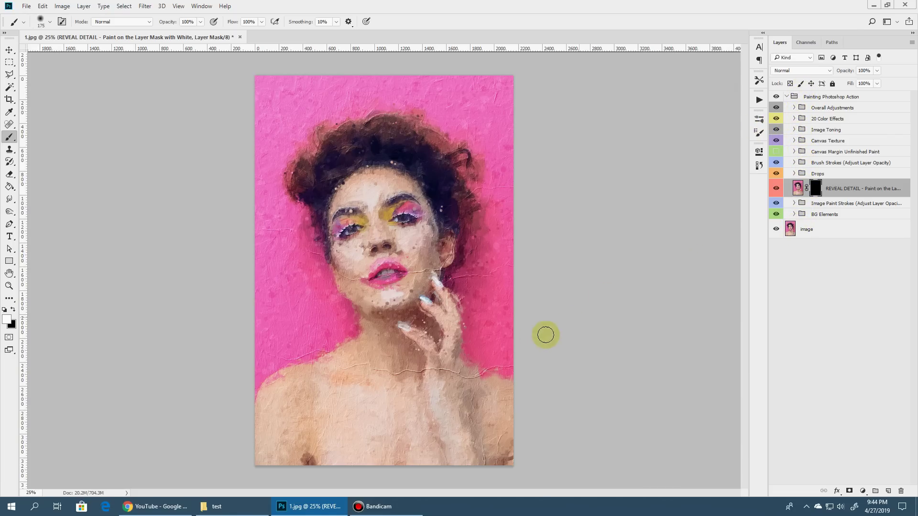
Open 3.jpg from the test folder and run "Select this action and click play" from the Painting Photoshop Action set on it
click(215, 506)
click(206, 113)
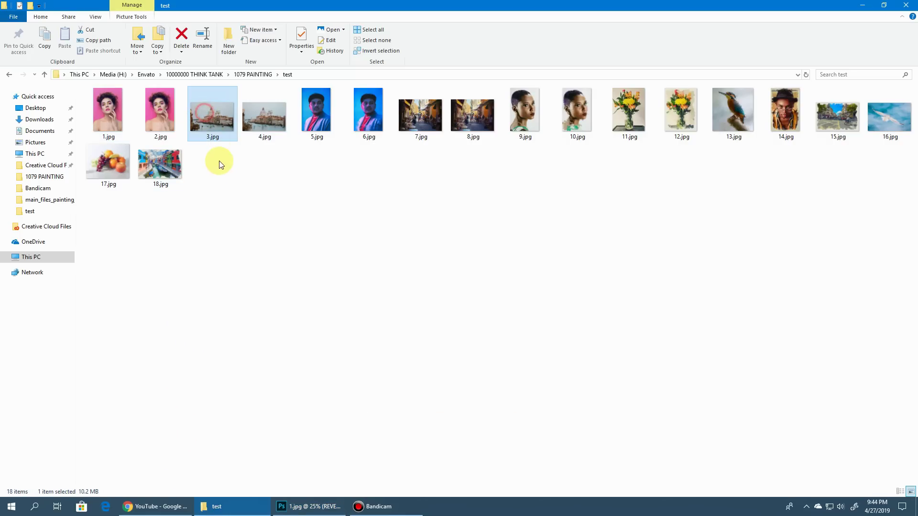
drag(209, 113, 517, 124)
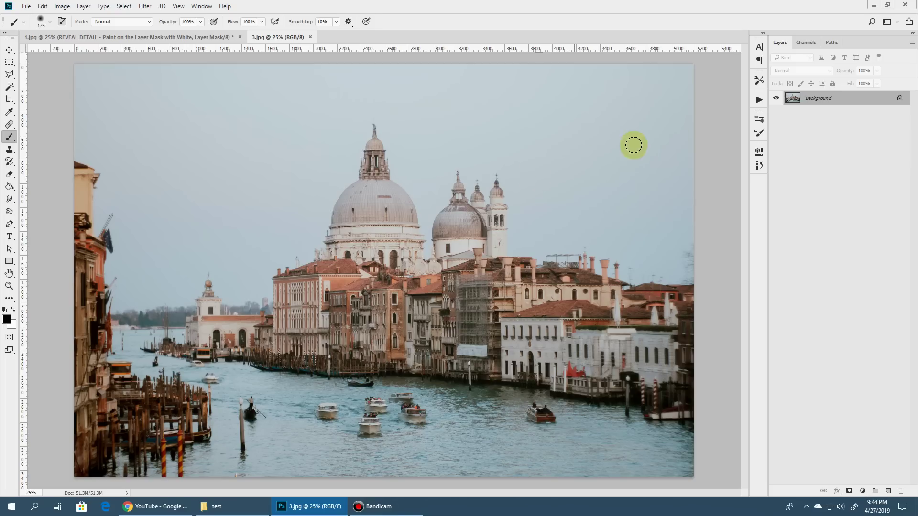
click(758, 100)
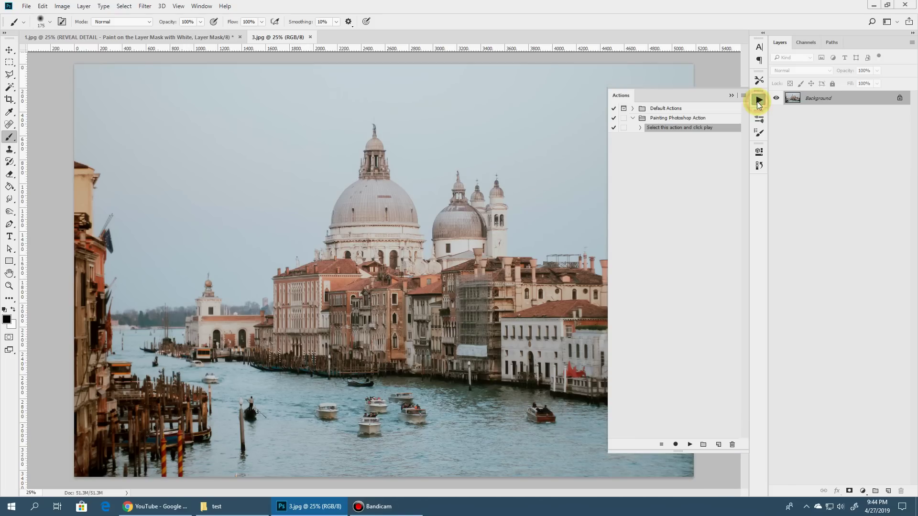
click(689, 444)
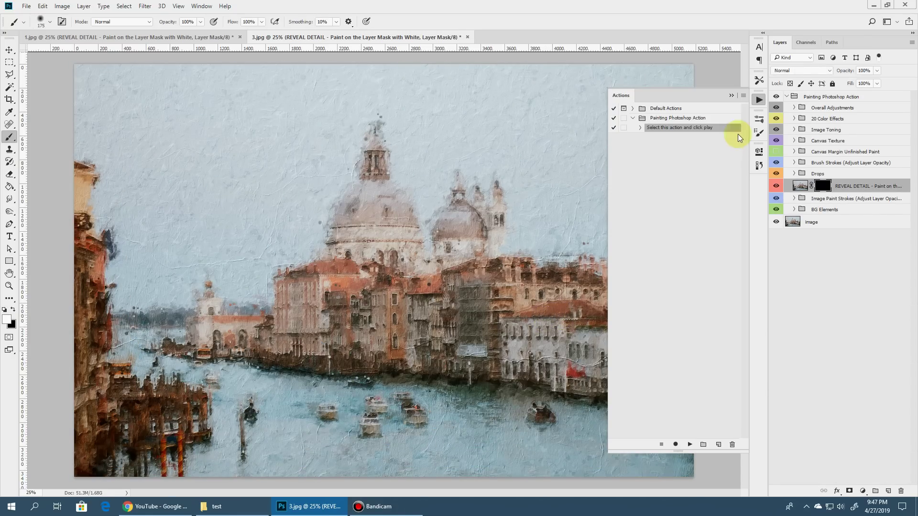
click(732, 95)
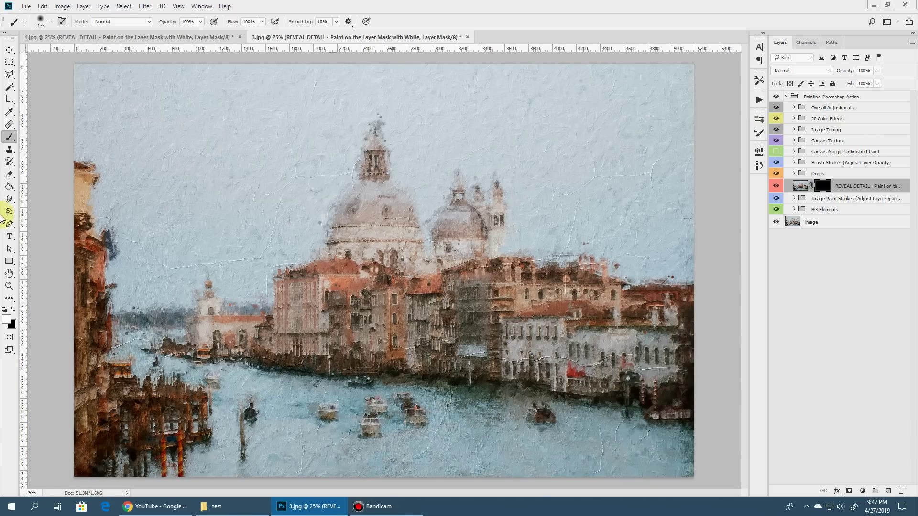
Examine the brush strokes and canvas texture across the sky, domes and buildings of 3.jpg at 50% zoom
click(8, 286)
click(574, 235)
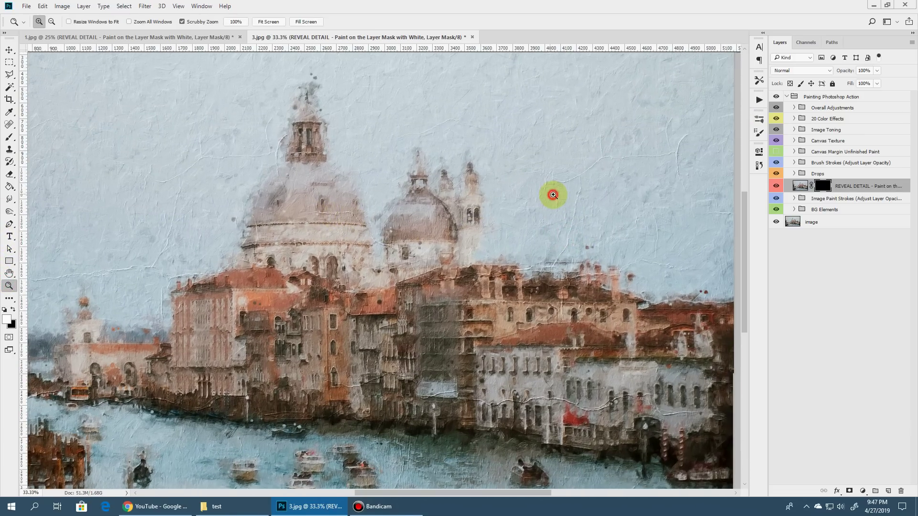
click(553, 195)
click(9, 273)
drag(158, 209, 400, 236)
drag(122, 284, 323, 181)
drag(483, 164, 363, 318)
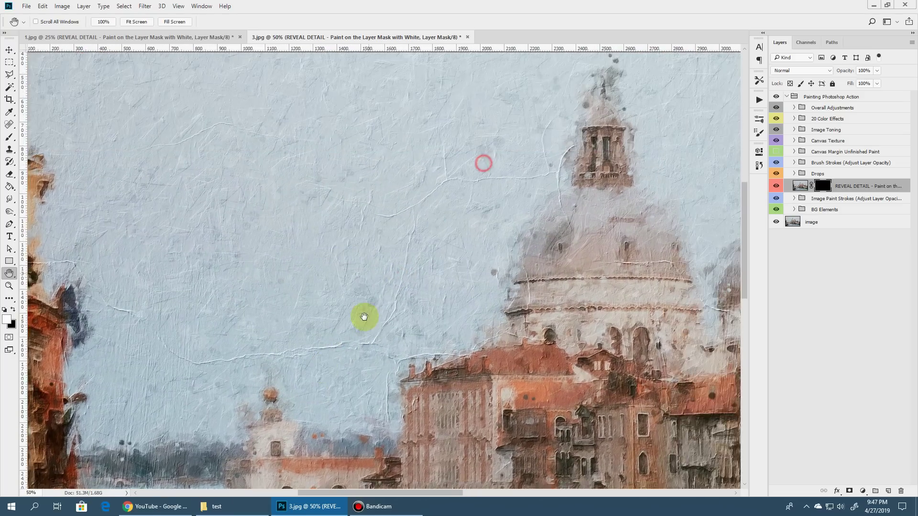
drag(566, 381, 415, 175)
drag(553, 334, 287, 221)
drag(600, 252, 649, 260)
drag(144, 284, 300, 393)
drag(507, 223, 467, 263)
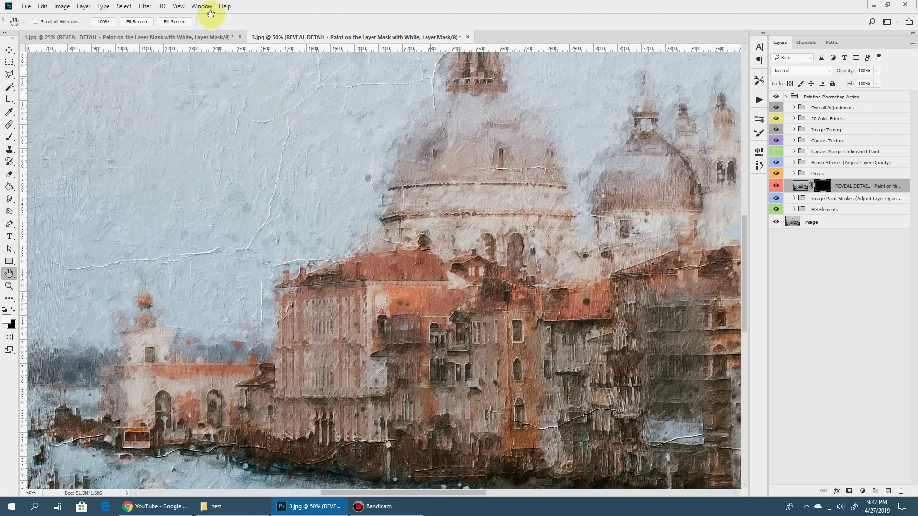
click(136, 21)
Switch to 1.jpg with the Brush tool active and widen the Layers panel to show longer layer names
click(130, 42)
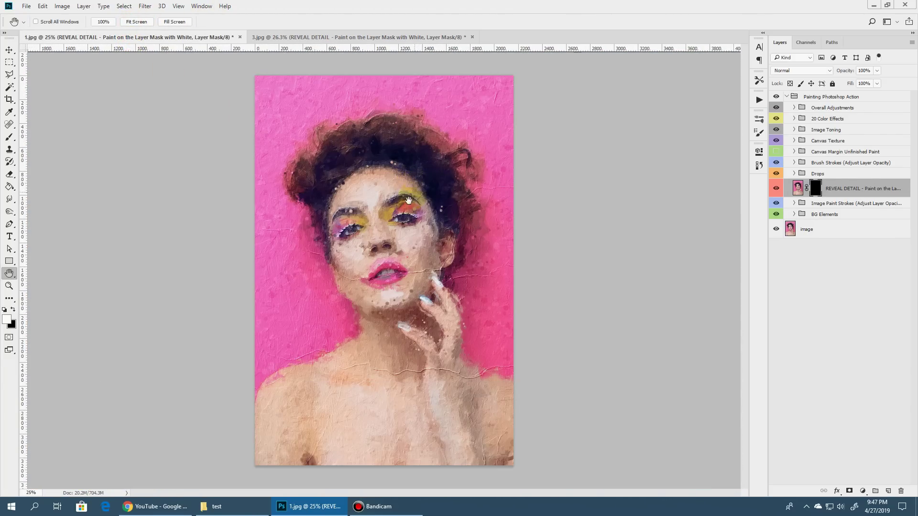
click(9, 286)
click(420, 225)
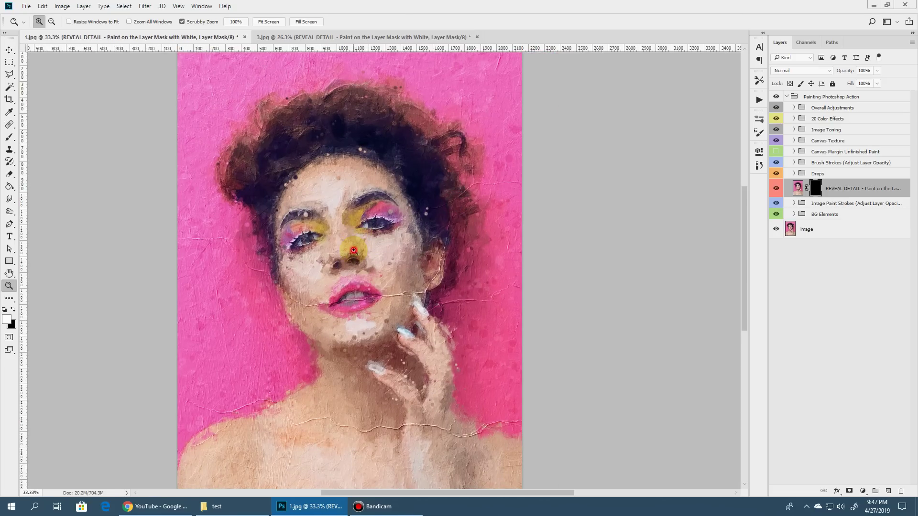
click(420, 225)
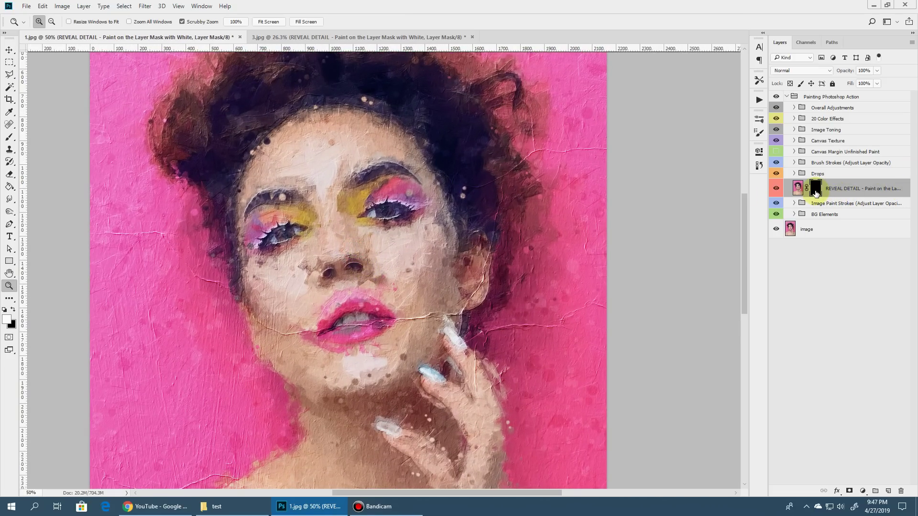
click(10, 137)
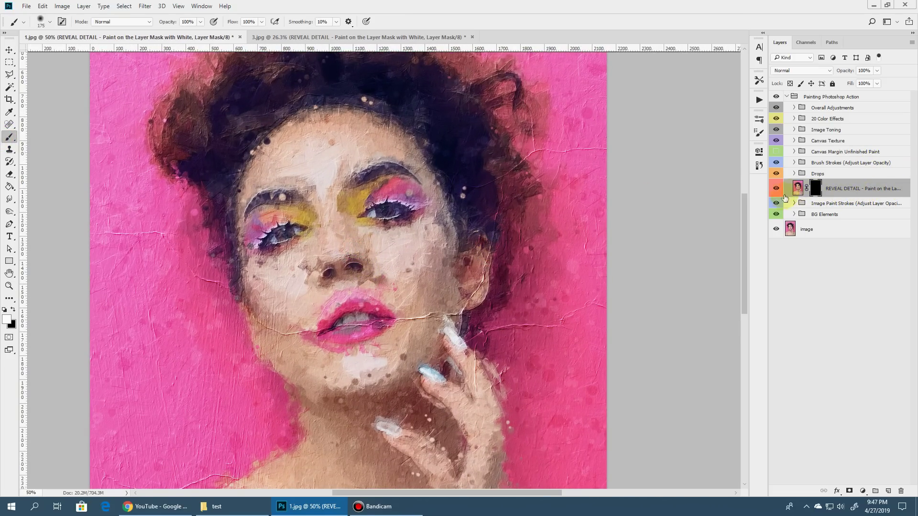
mouse_move(766, 201)
mouse_down()
mouse_move(706, 201)
mouse_move(755, 198)
mouse_up()
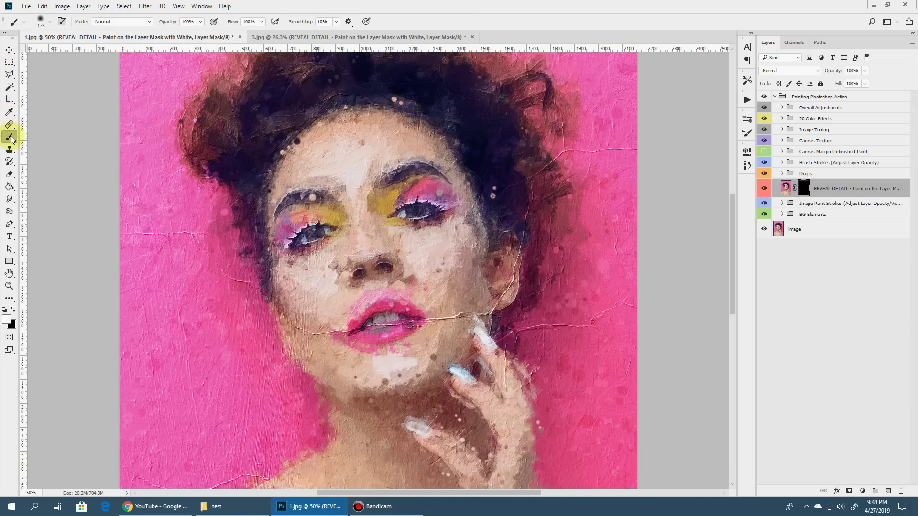
Choose the Soft Round brush and make sure white is the foreground color
click(41, 19)
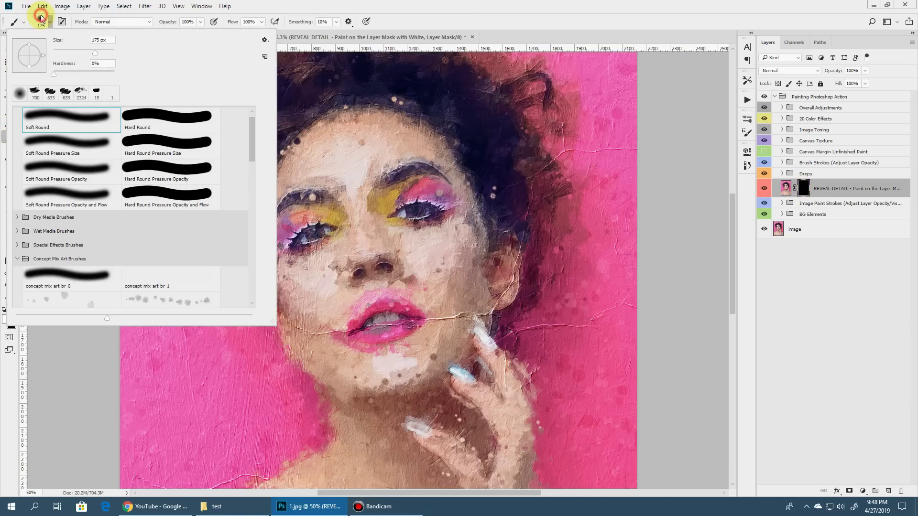
double_click(60, 126)
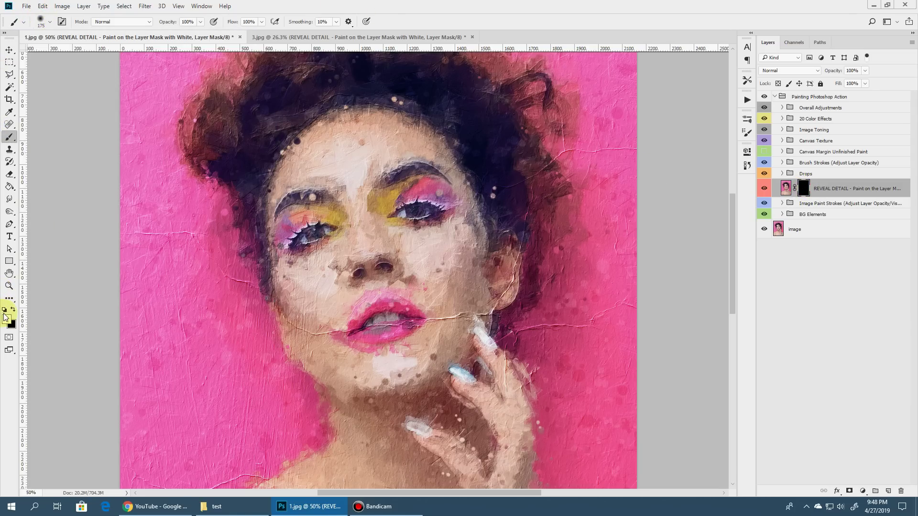
click(7, 317)
click(552, 126)
Paint white on the REVEAL DETAIL layer mask with a 150 px brush over the lips, eyes and nose
click(363, 325)
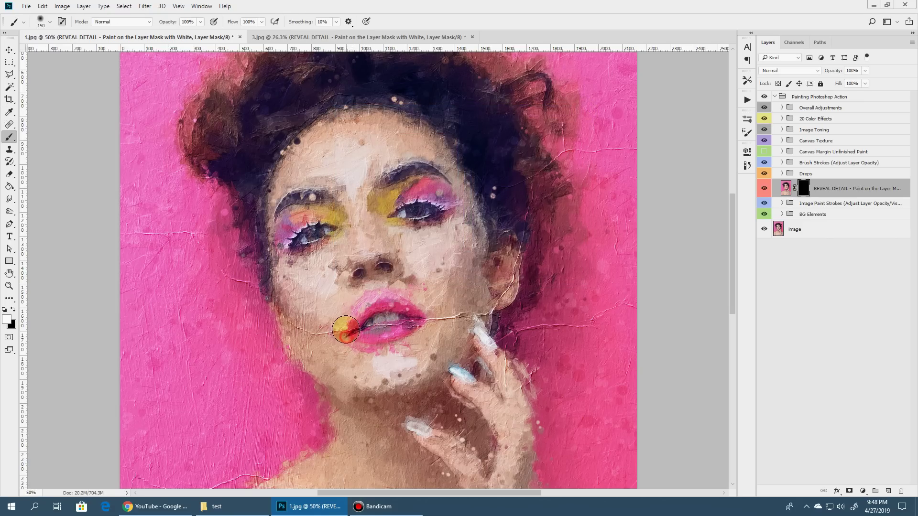
drag(357, 342, 379, 343)
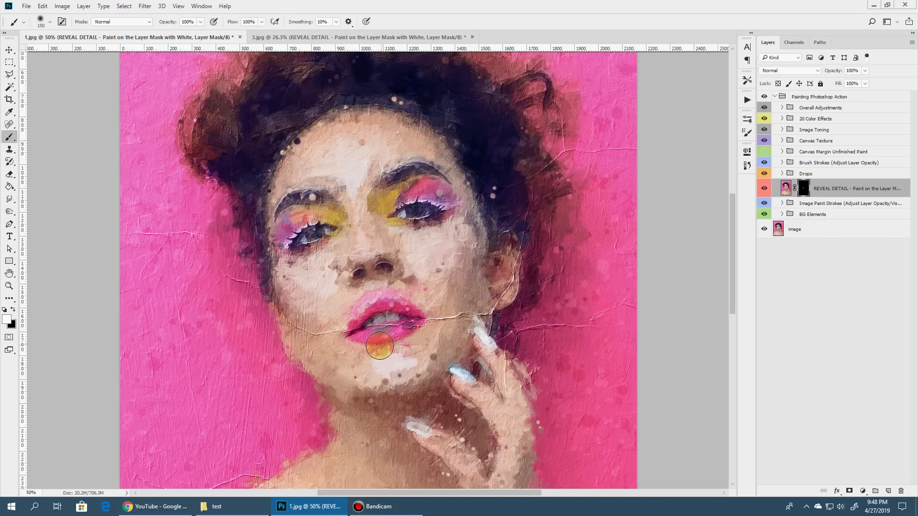
mouse_move(390, 291)
mouse_down()
mouse_move(361, 293)
mouse_move(369, 294)
mouse_move(353, 309)
mouse_move(375, 291)
mouse_move(363, 301)
mouse_move(386, 296)
mouse_move(423, 305)
mouse_up()
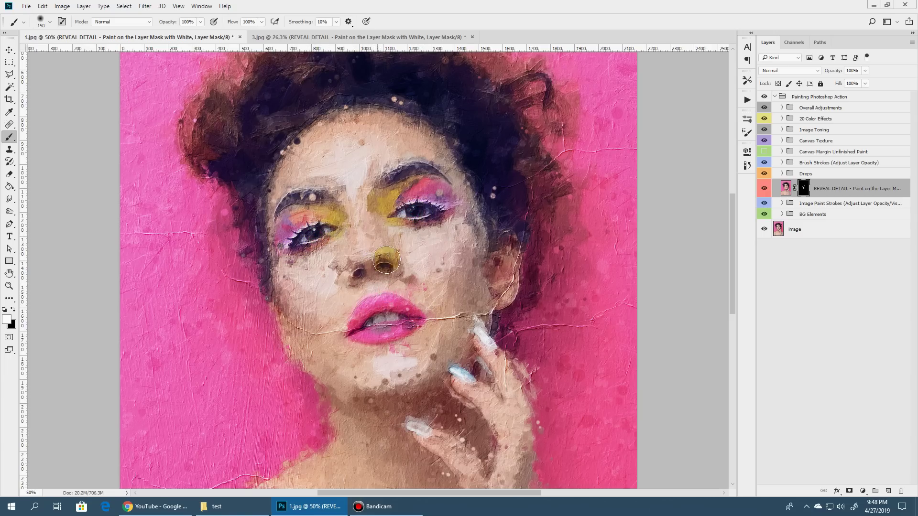
mouse_move(396, 257)
mouse_down()
mouse_move(429, 273)
mouse_move(435, 315)
mouse_up()
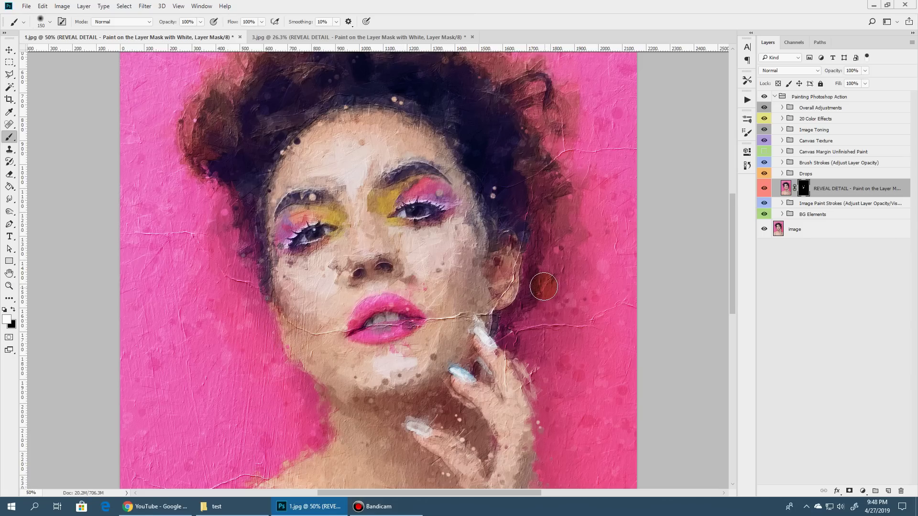
Expand the BG Elements group and hide its Original Image layer
click(838, 214)
click(782, 215)
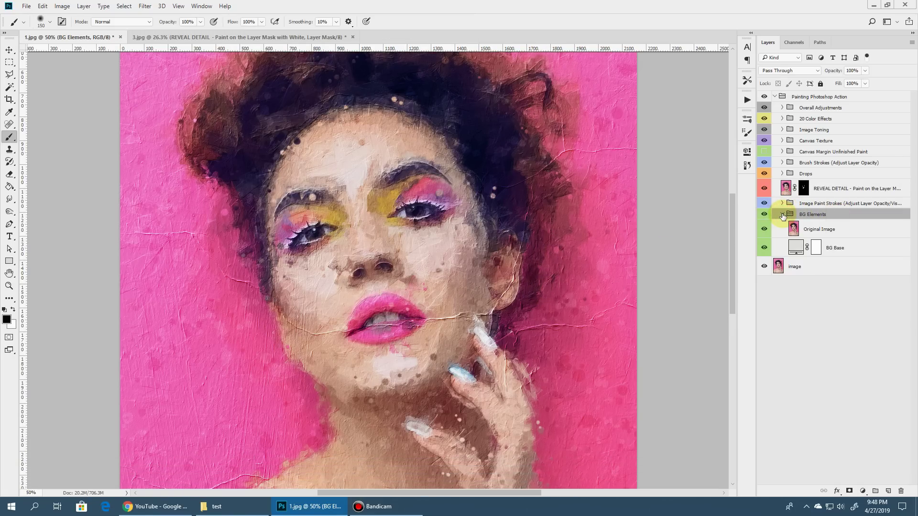
click(782, 215)
click(763, 217)
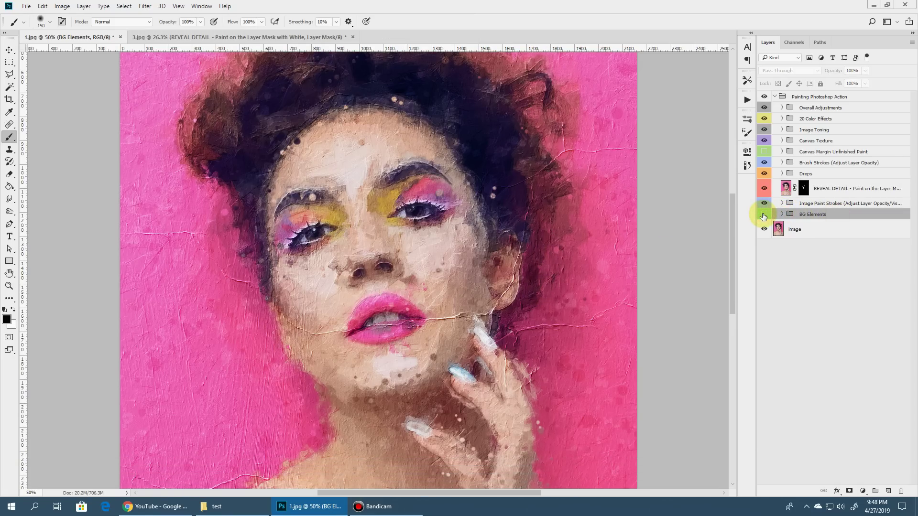
click(783, 214)
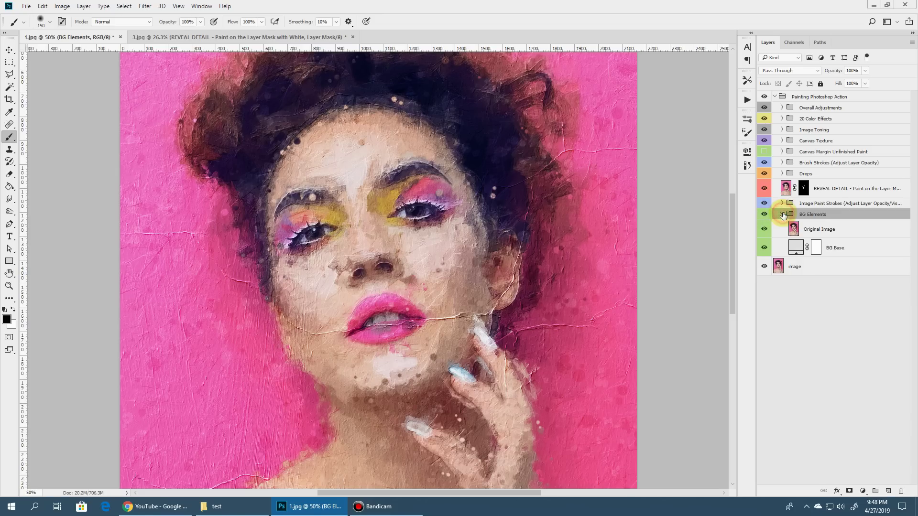
click(796, 247)
click(764, 230)
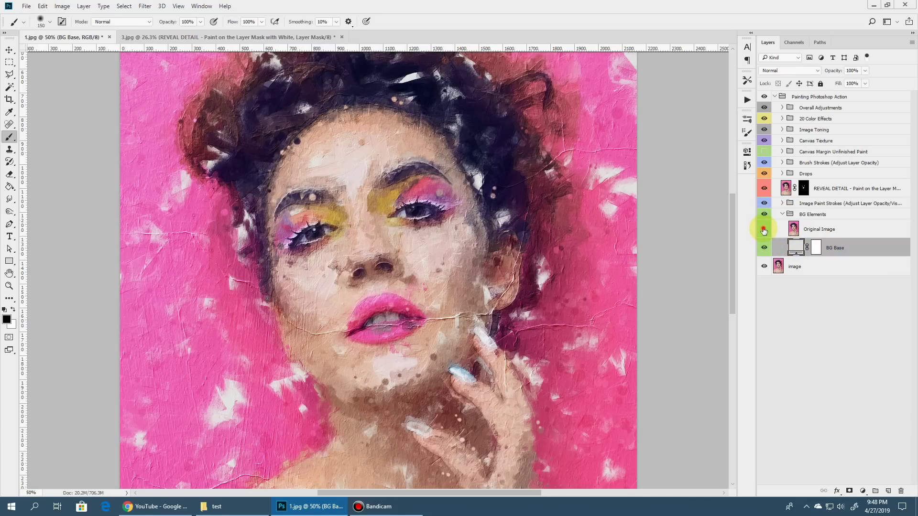
click(764, 230)
Try the golden yellow e2ad46 as the fill color of the BG Base layer
click(793, 253)
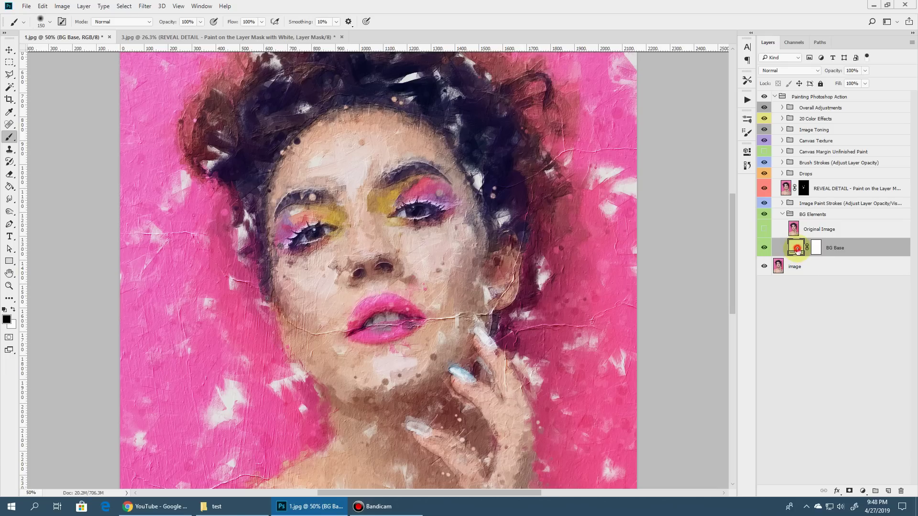
double_click(797, 248)
drag(392, 186, 420, 145)
drag(468, 235, 470, 242)
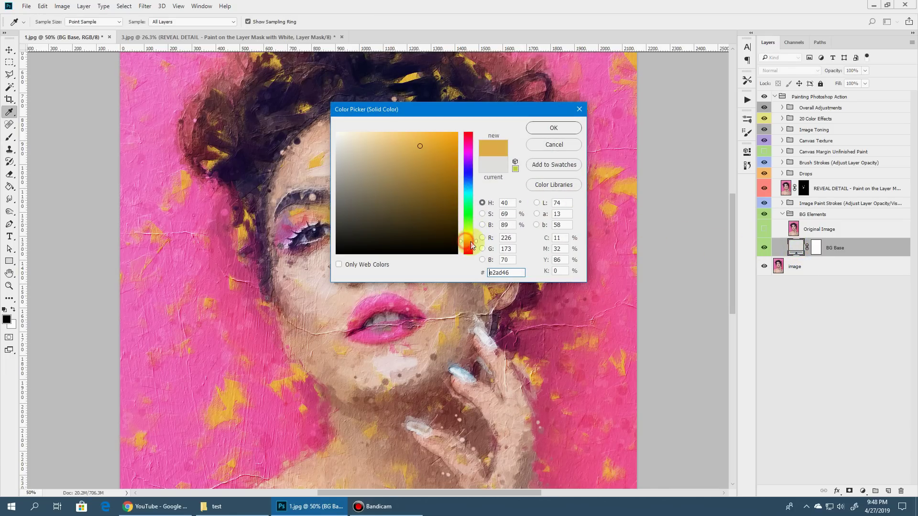
click(554, 145)
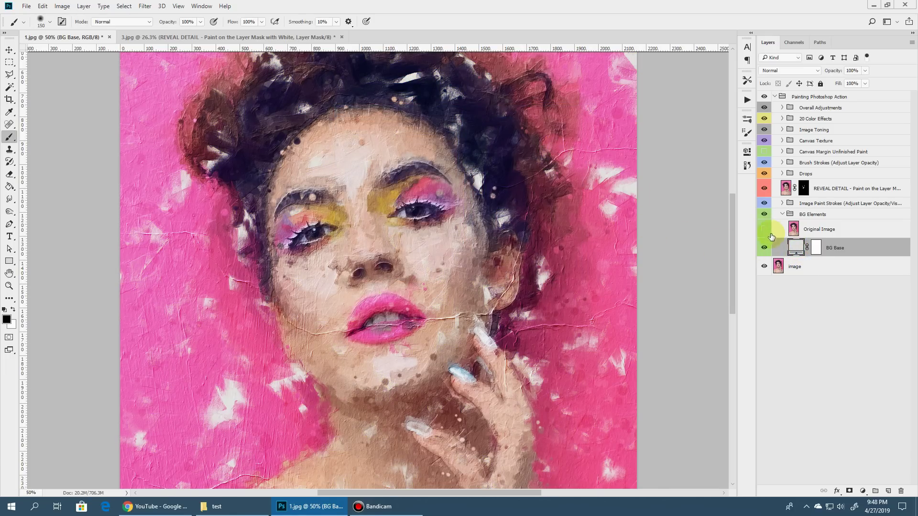
Try the brighter yellow-orange ffbb17 as the BG Base fill color, keeping the portrait in view
double_click(796, 248)
click(419, 173)
click(447, 132)
drag(521, 111, 754, 127)
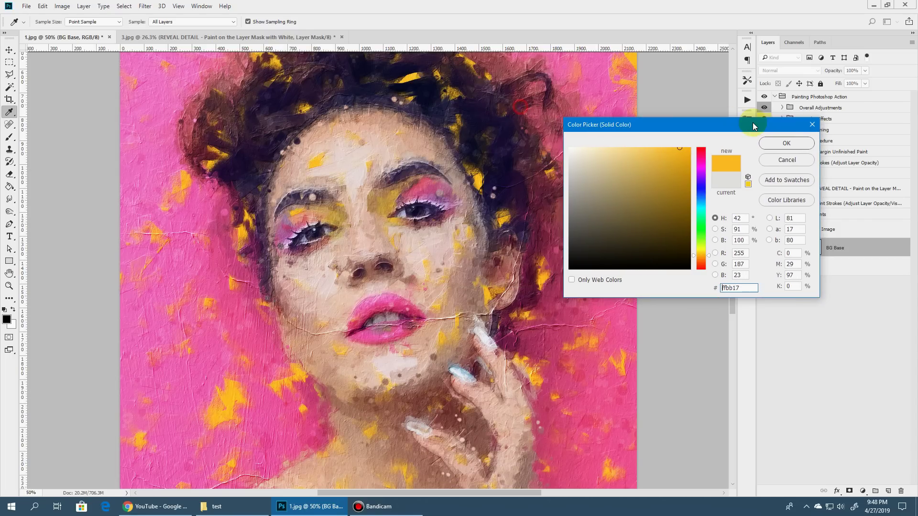
click(787, 160)
Show the Original Image layer again and collapse the BG Elements group
click(765, 230)
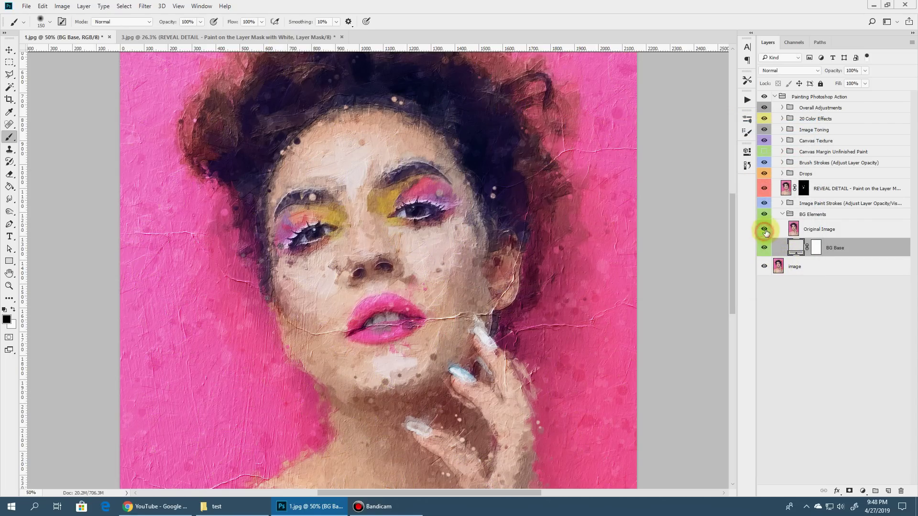
click(782, 214)
click(817, 216)
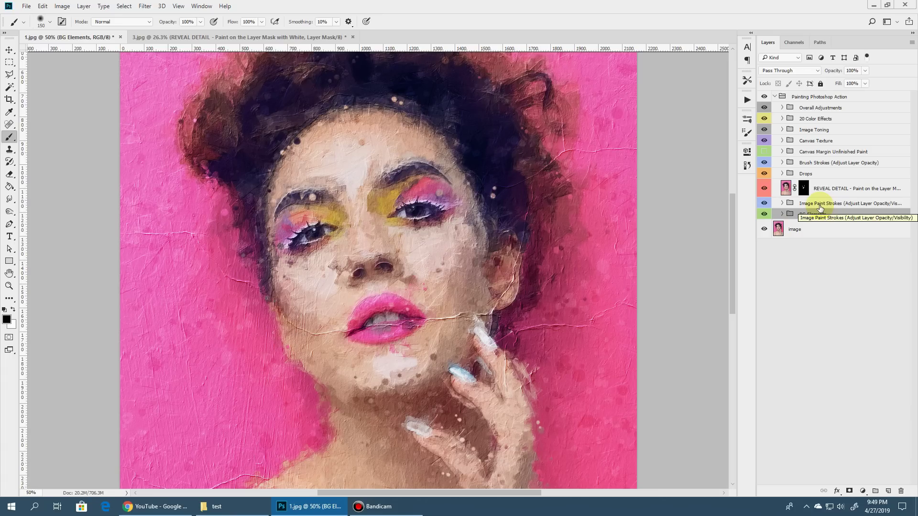
Expand the Image Paint Strokes group and hide its Main Detail, Ultra Fine, Fine, Small and Medium Paint Strokes layers
click(782, 204)
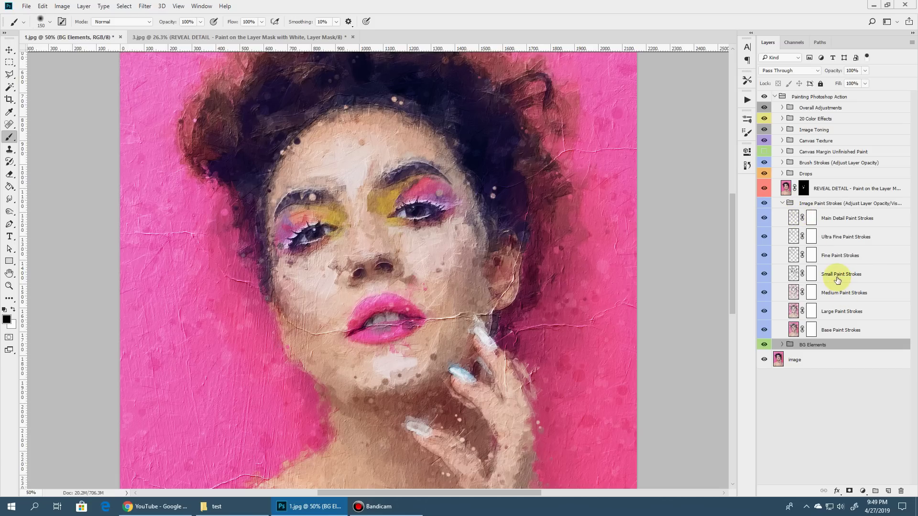
click(764, 218)
click(764, 236)
click(764, 293)
click(764, 273)
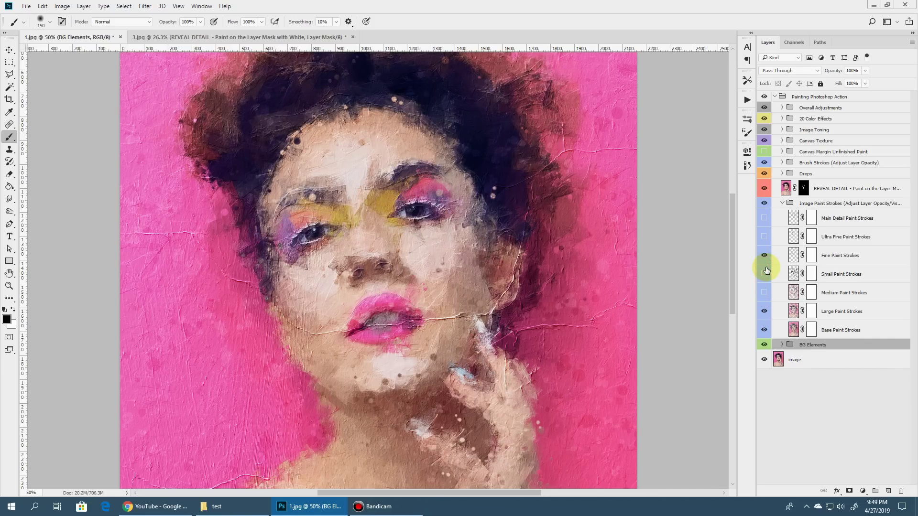
click(764, 255)
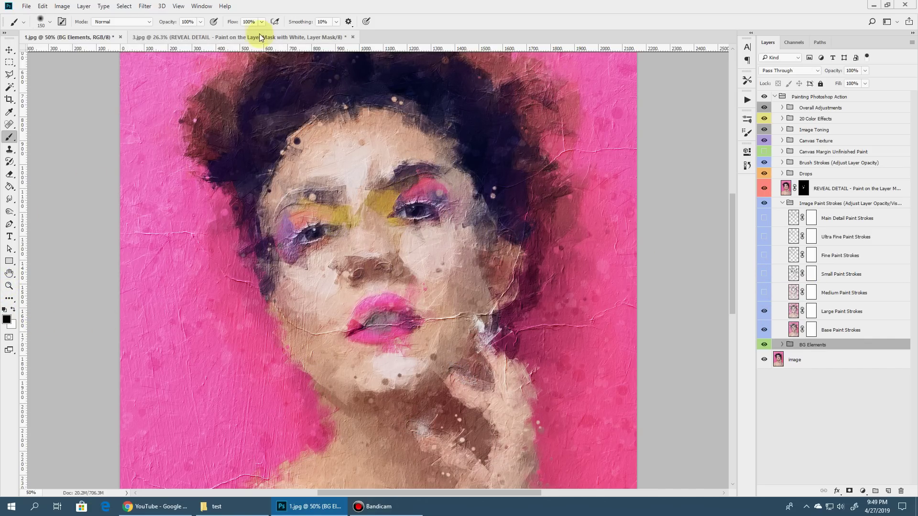
Show the Main Detail, Ultra Fine, Fine, Small and Medium Paint Strokes layers again
click(9, 286)
click(268, 22)
click(446, 203)
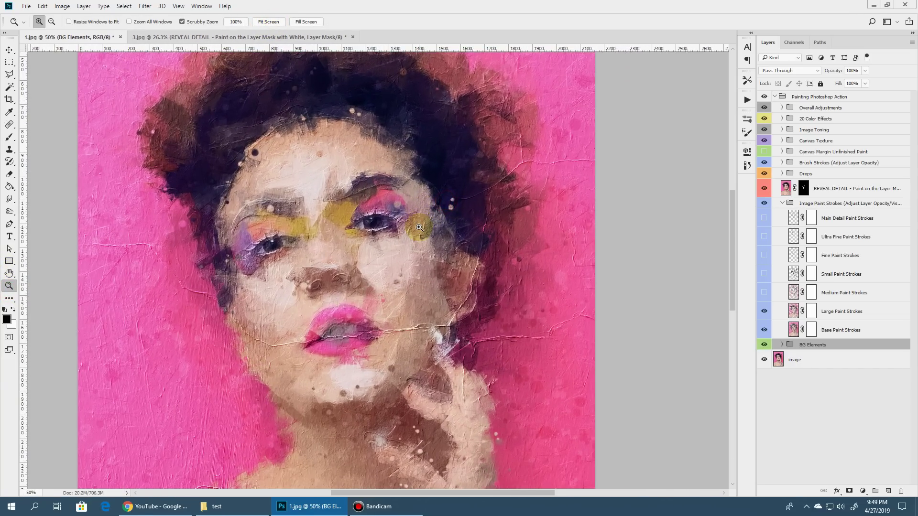
click(764, 317)
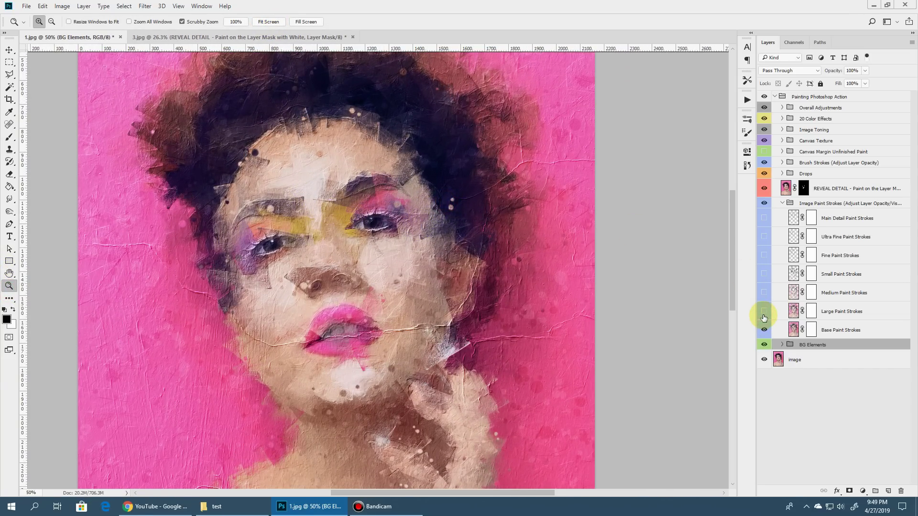
click(765, 218)
click(763, 236)
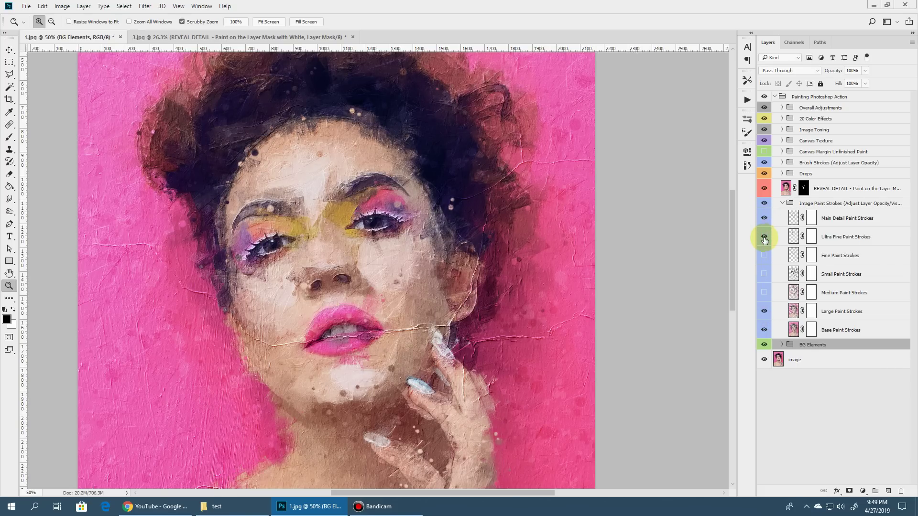
click(764, 255)
click(764, 274)
click(763, 293)
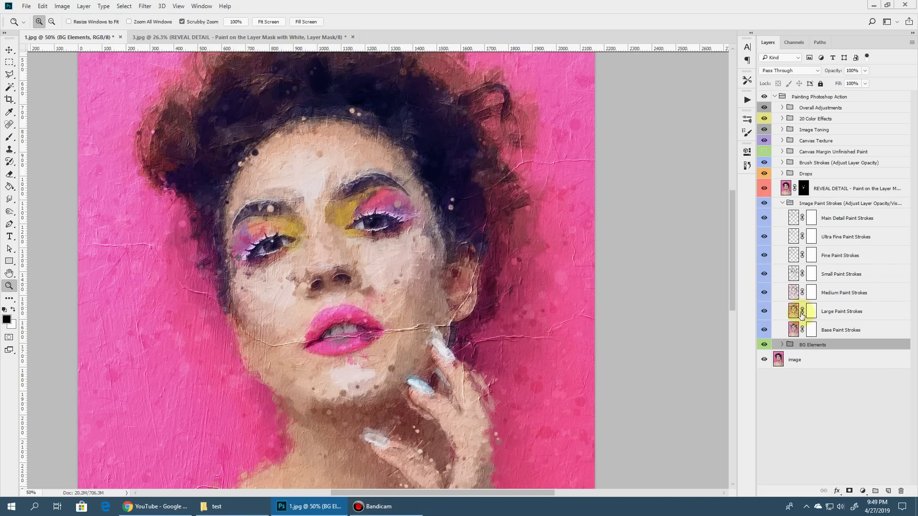
Try toggling individual paint stroke layers and lowering the Large Paint Strokes opacity, restore them, and collapse the Image Paint Strokes group
click(854, 297)
click(761, 296)
click(761, 296)
click(847, 307)
click(764, 330)
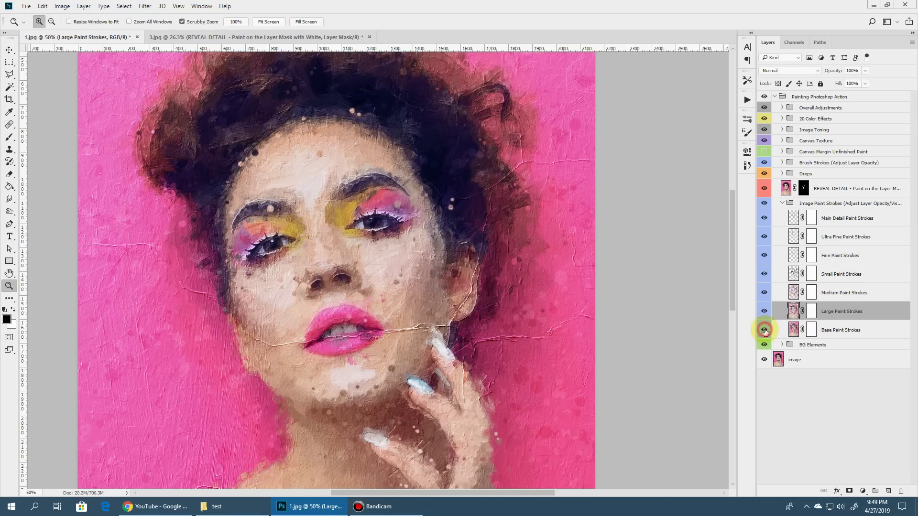
click(765, 255)
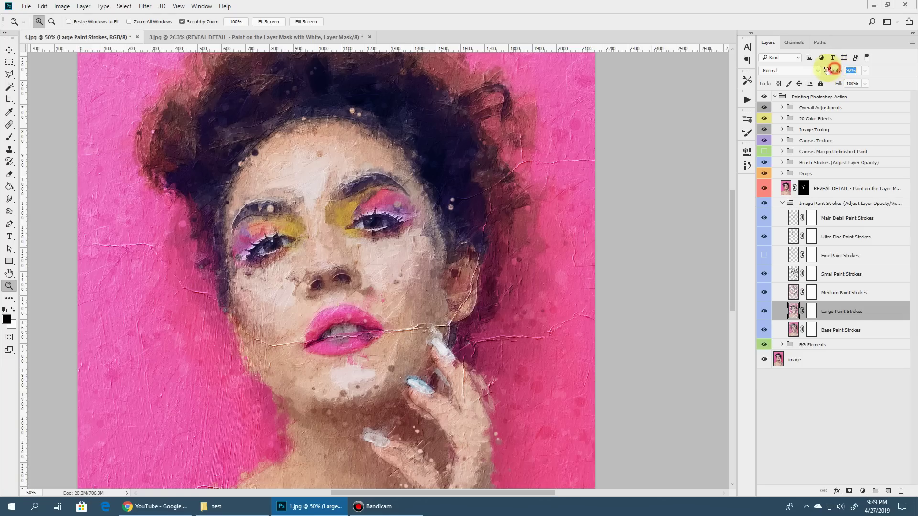
mouse_move(827, 70)
mouse_down()
mouse_move(803, 68)
mouse_move(836, 52)
mouse_move(824, 67)
mouse_move(878, 67)
mouse_up()
click(764, 257)
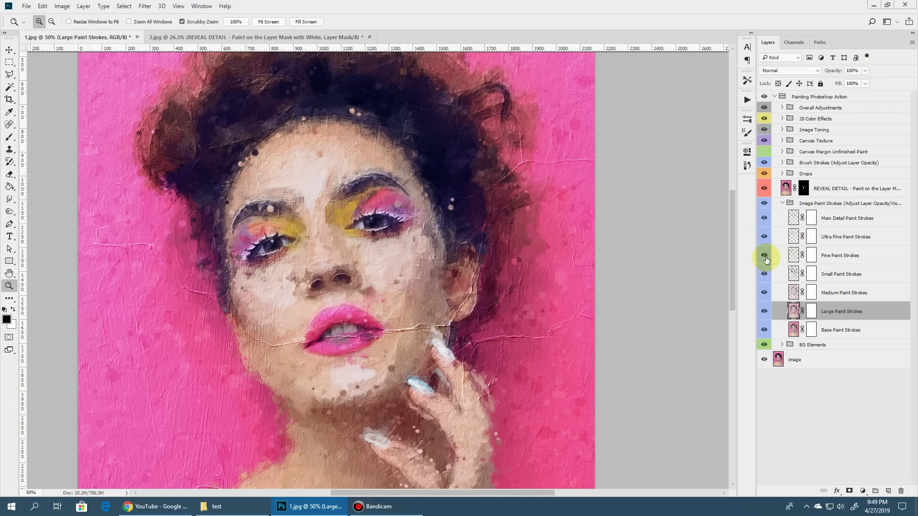
click(783, 205)
Expand the Brush Strokes group, compare the portrait with and without it, and check the Stroke Medium layer's opacity
click(832, 162)
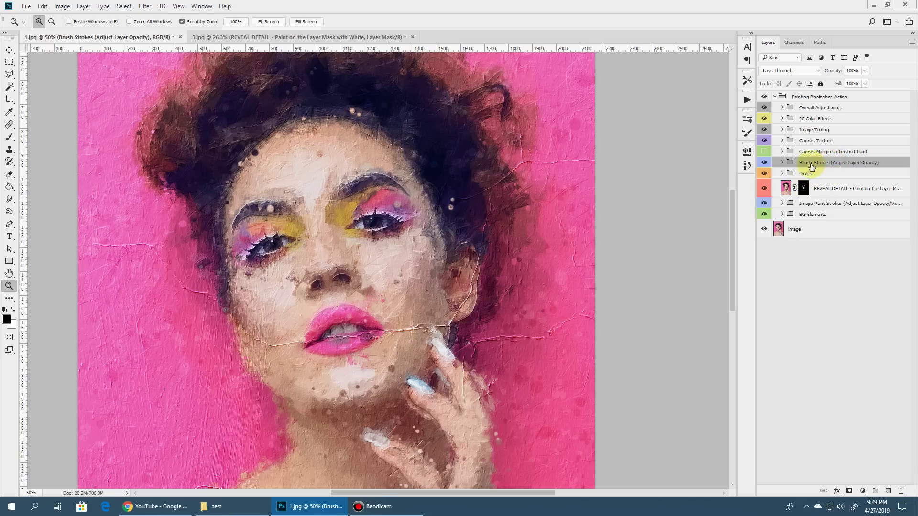
click(362, 221)
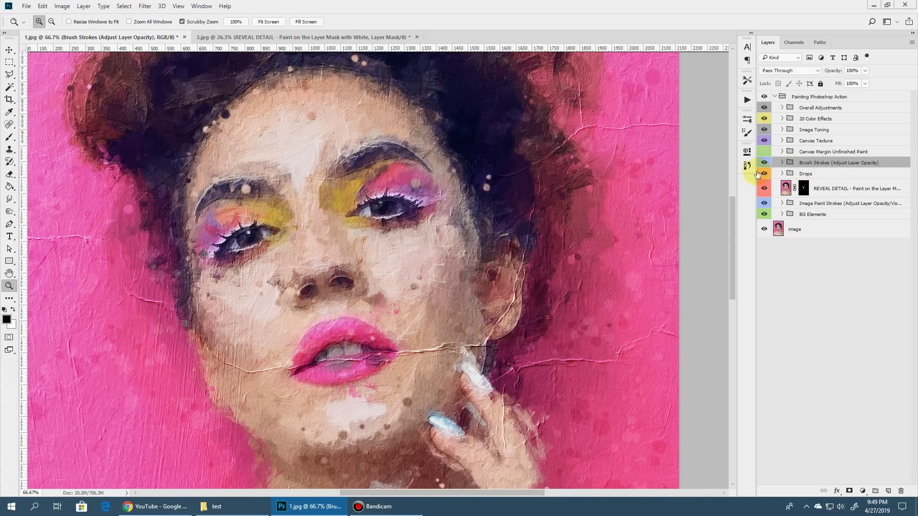
click(782, 162)
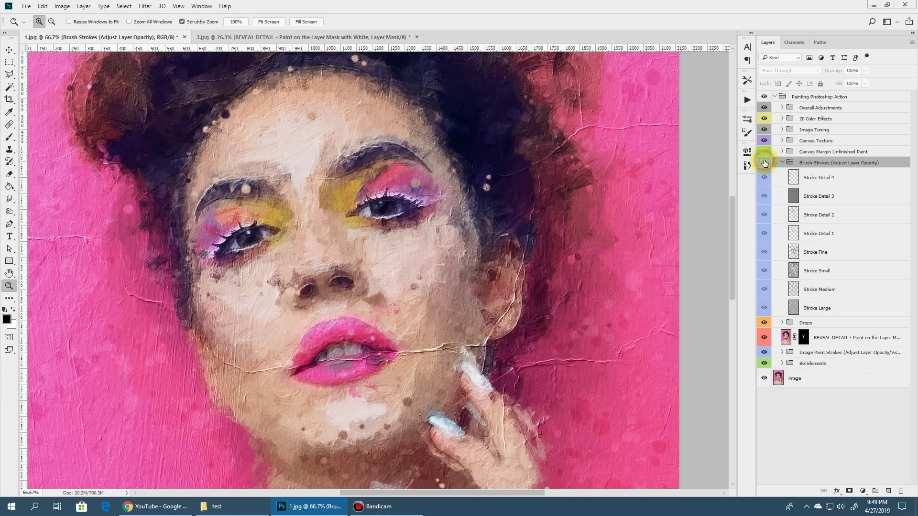
click(764, 163)
click(764, 163)
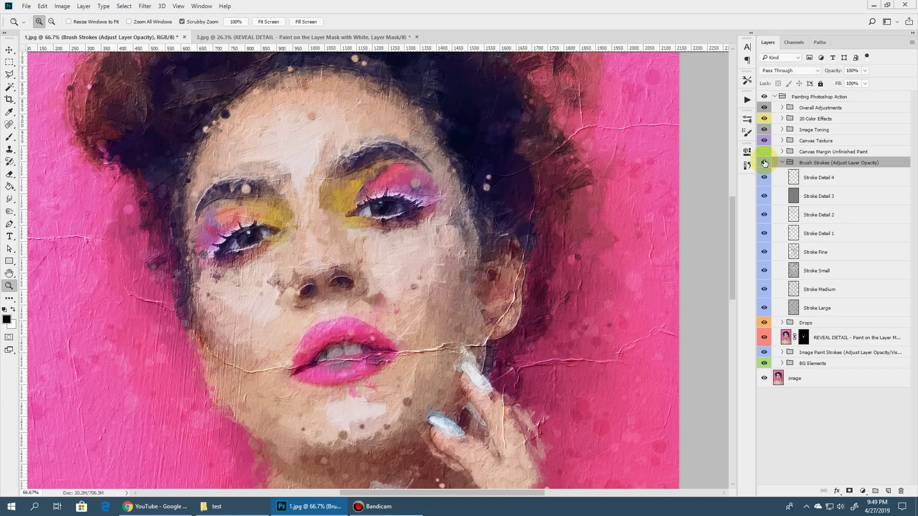
click(825, 290)
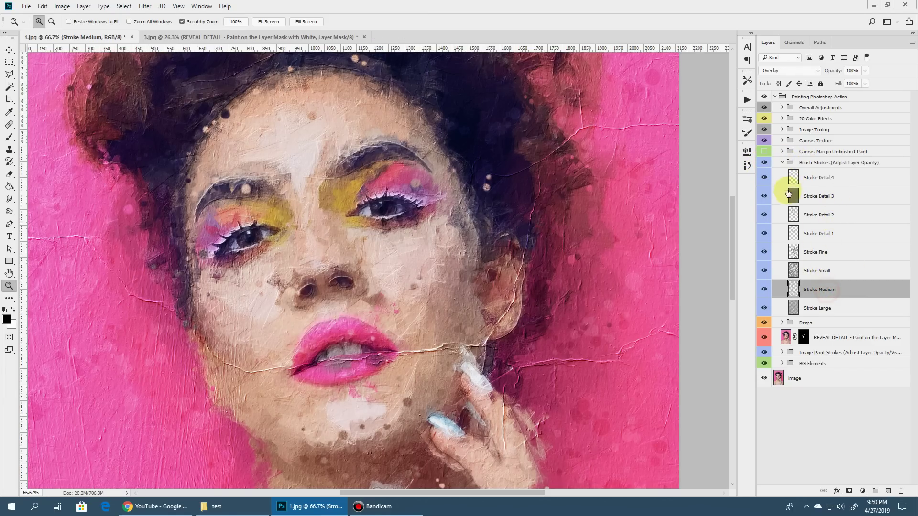
click(839, 70)
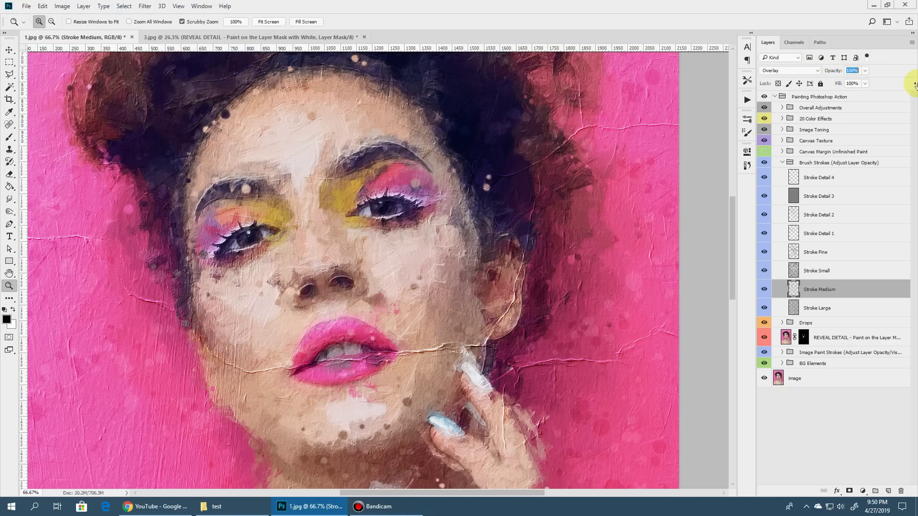
Compare the portrait at 100% zoom with and without the Stroke Large layer, check its opacity, and collapse the Brush Strokes group
click(800, 308)
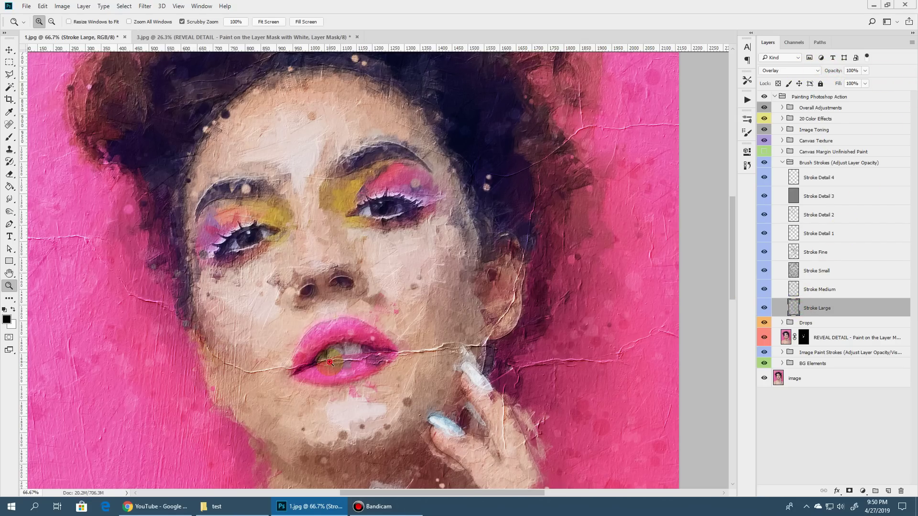
click(236, 22)
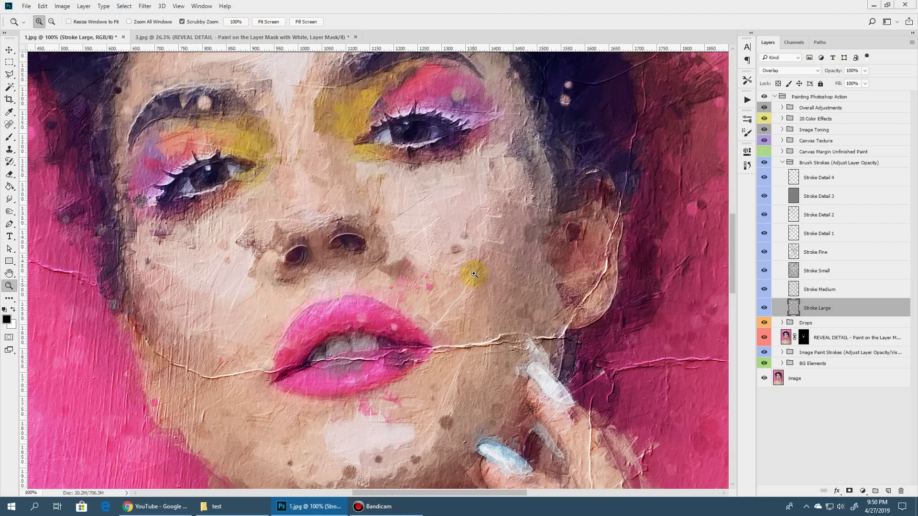
scroll(474, 271, down, 1)
click(764, 311)
click(763, 311)
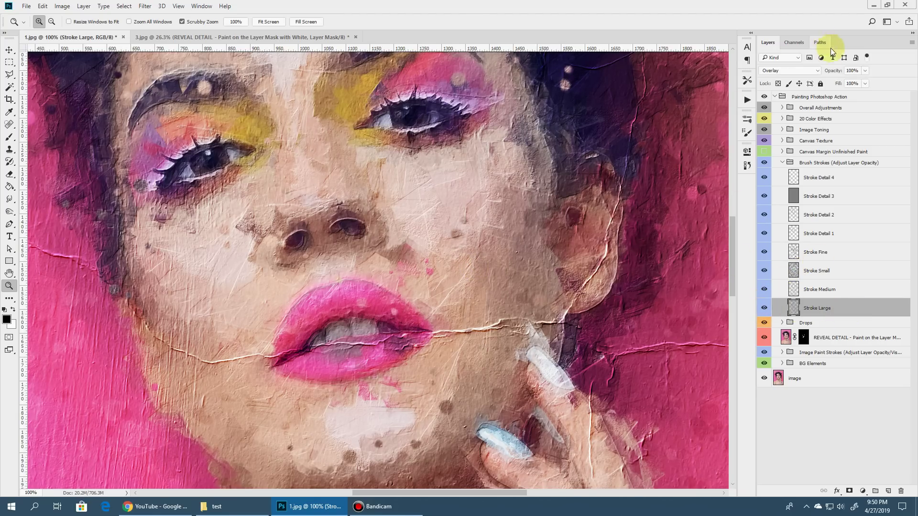
click(681, 2)
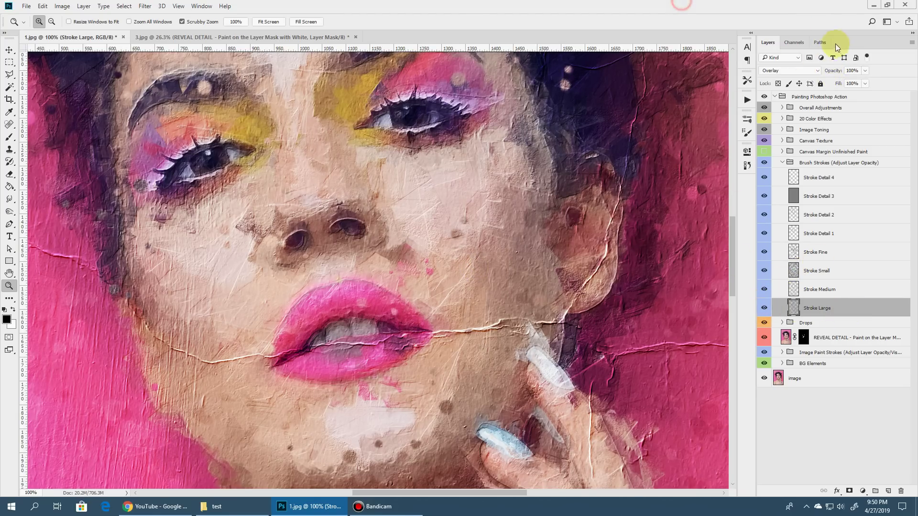
click(835, 72)
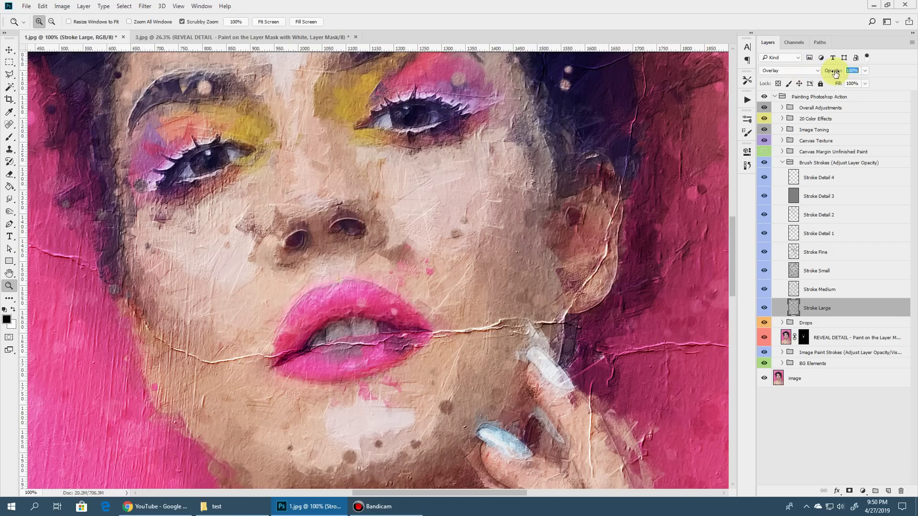
click(762, 308)
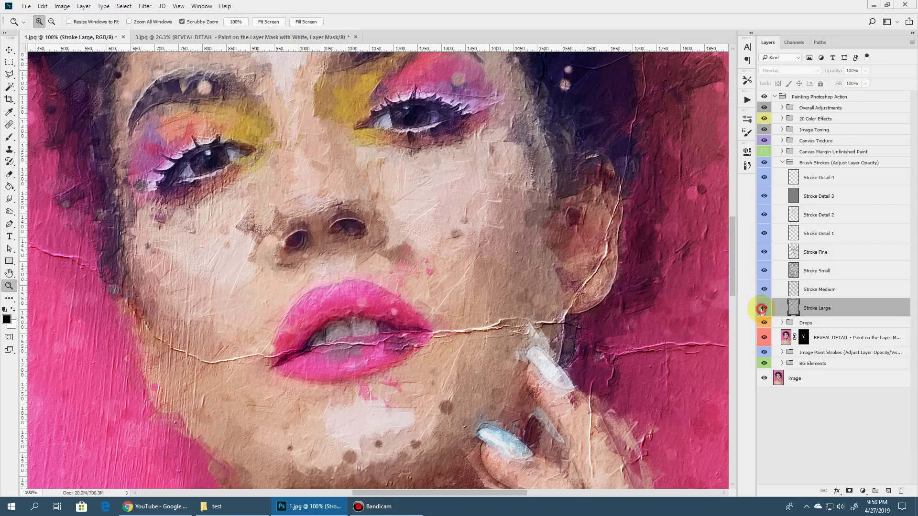
click(782, 163)
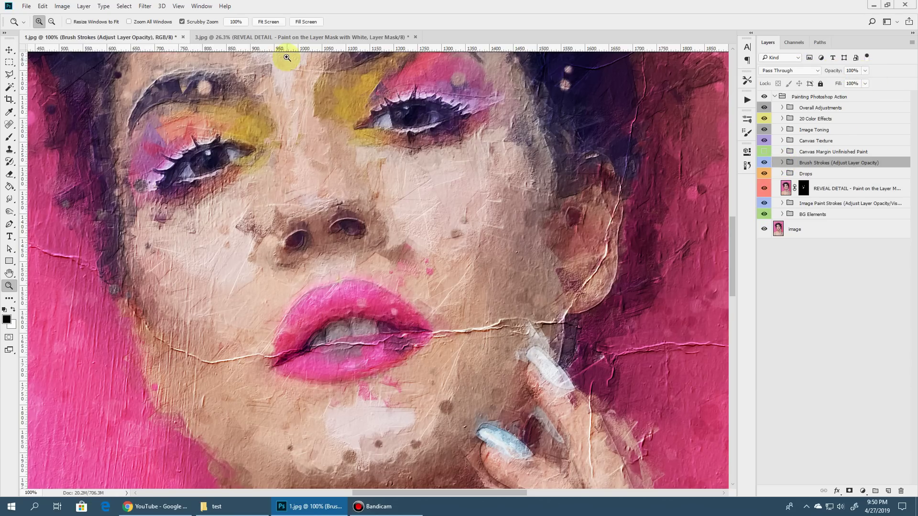
Expand the Drops group and compare the whole portrait with and without the paint drops
click(269, 21)
click(379, 220)
click(379, 220)
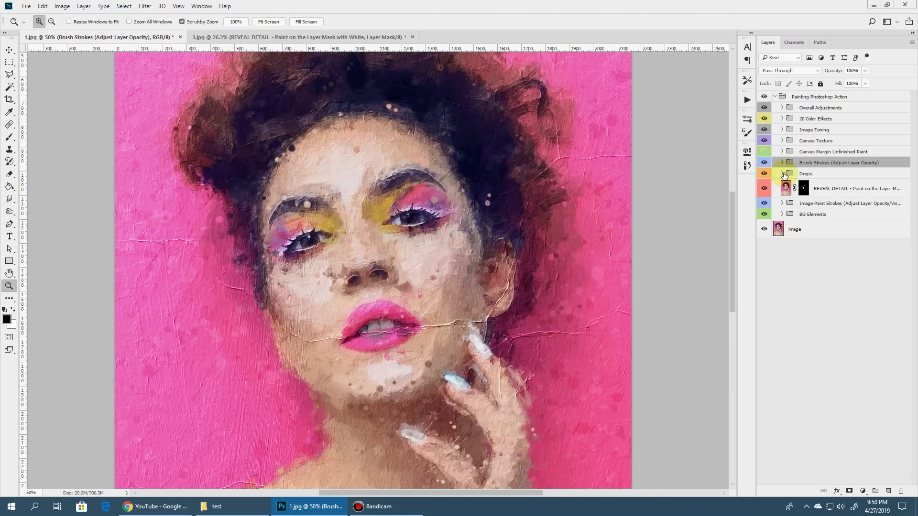
click(782, 174)
click(765, 174)
click(765, 174)
Compare the portrait with and without the Black Drops, White Drops and Color Drops 2 layers
click(770, 244)
click(769, 243)
click(764, 227)
click(764, 227)
click(764, 227)
click(764, 227)
click(762, 193)
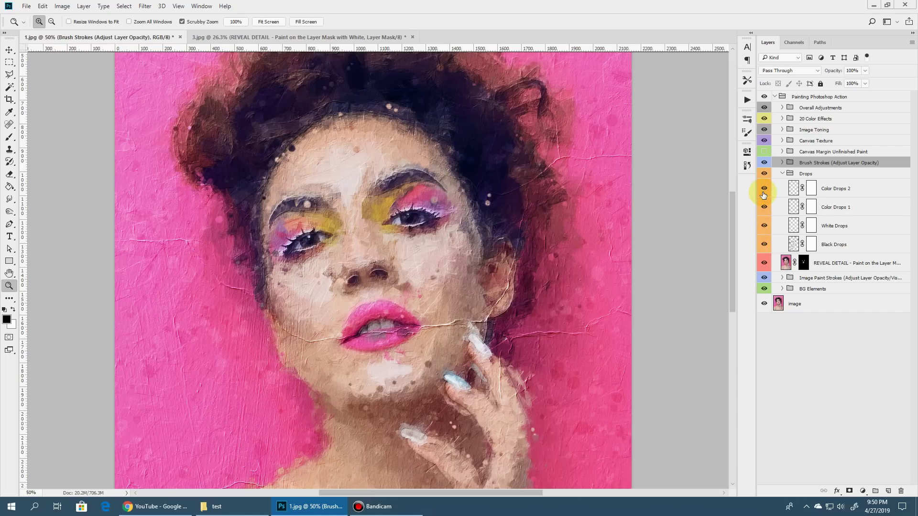
Paint black on the Color Drops 1 layer mask over the cheek and jaw to hide drops, and collapse the Drops group
click(811, 208)
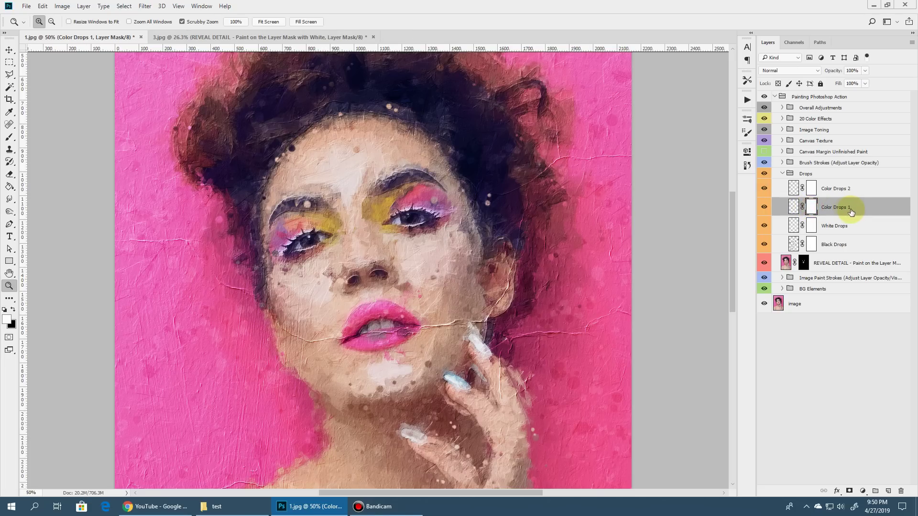
click(9, 138)
key(x)
click(5, 309)
drag(412, 341, 434, 386)
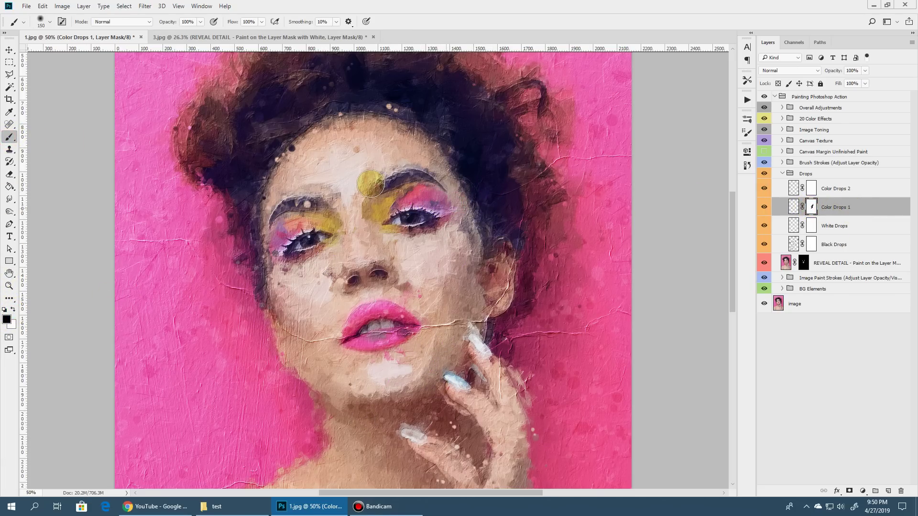
click(783, 174)
Expand and show the Canvas Margin Unfinished Paint group, and examine the margin on the whole portrait and close up
click(817, 152)
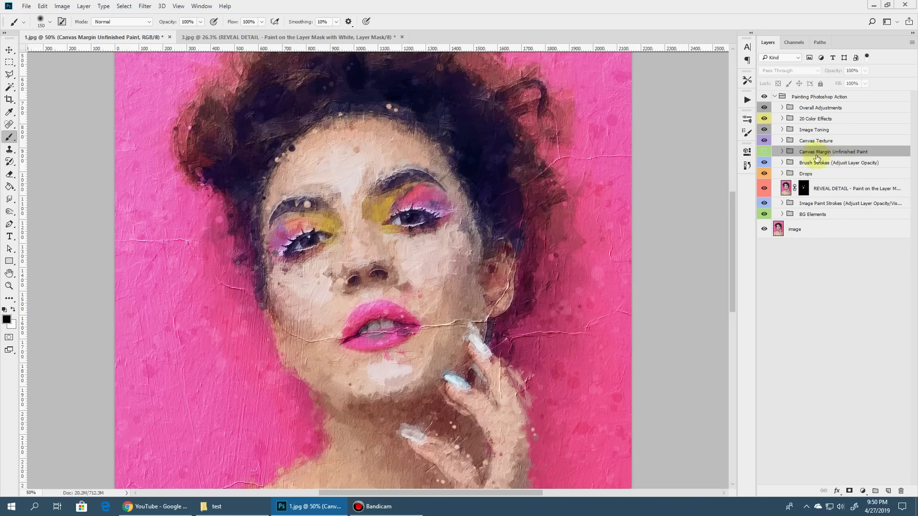
click(782, 152)
click(763, 152)
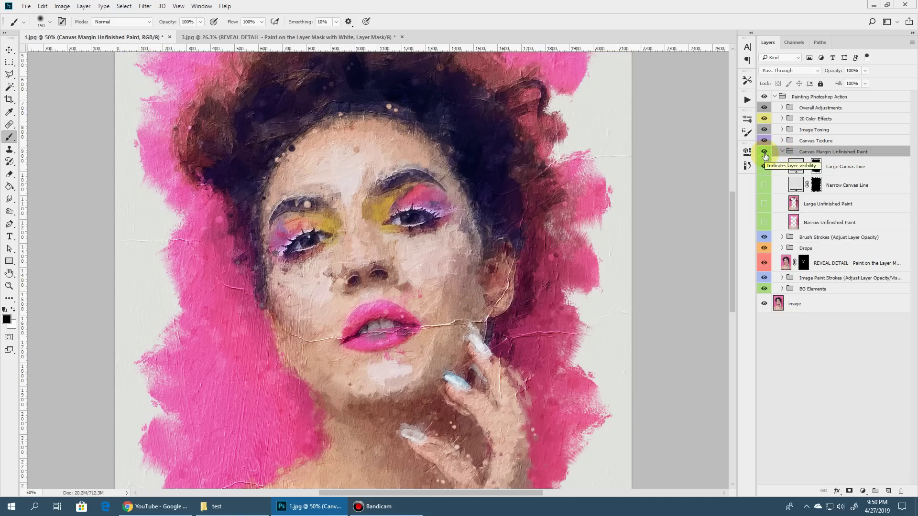
click(9, 286)
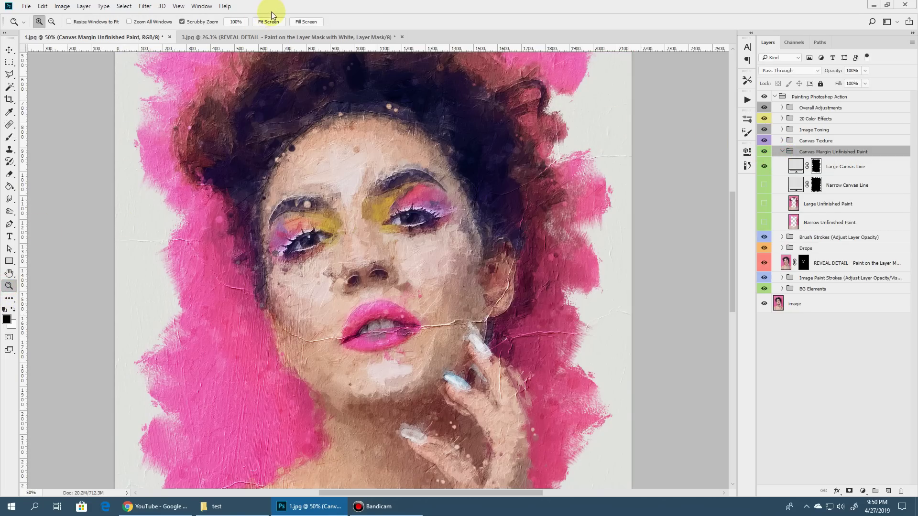
click(268, 22)
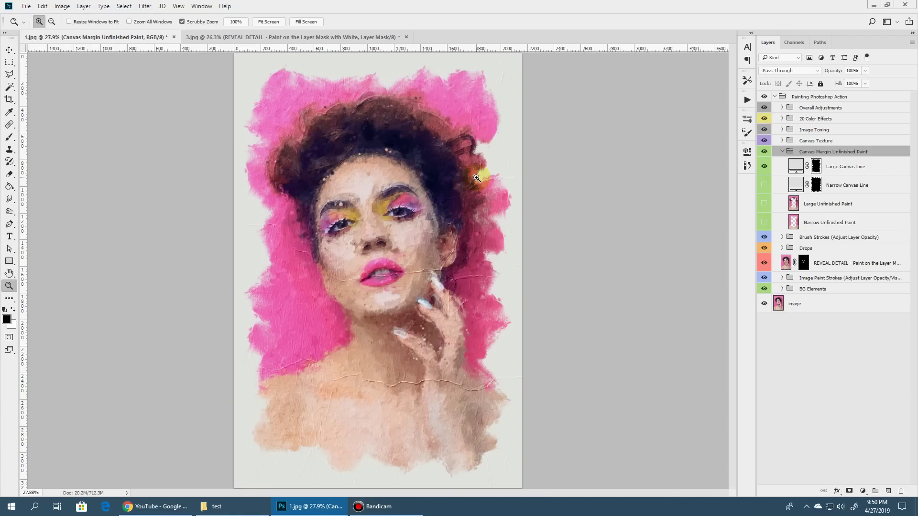
click(512, 159)
click(512, 160)
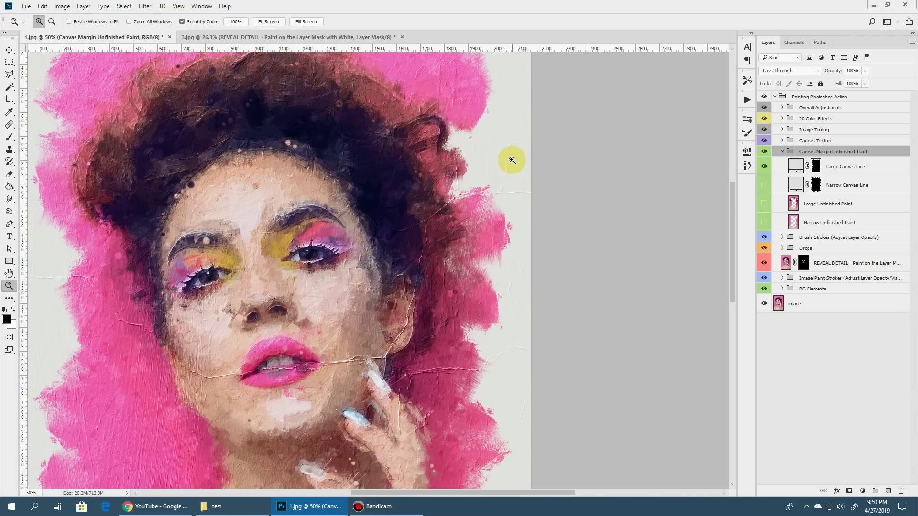
click(268, 22)
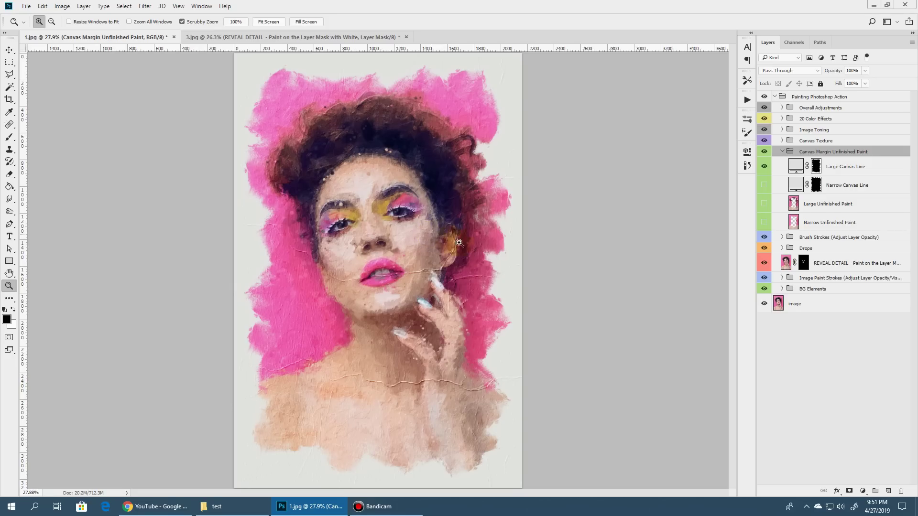
Preview the Large Unfinished Paint layer on the whole portrait and show the Narrow Unfinished Paint layer instead
click(855, 204)
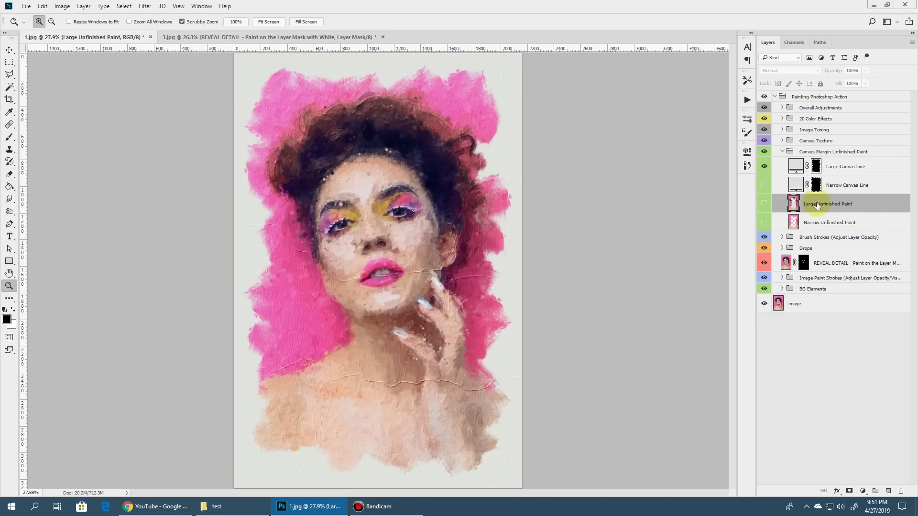
click(763, 205)
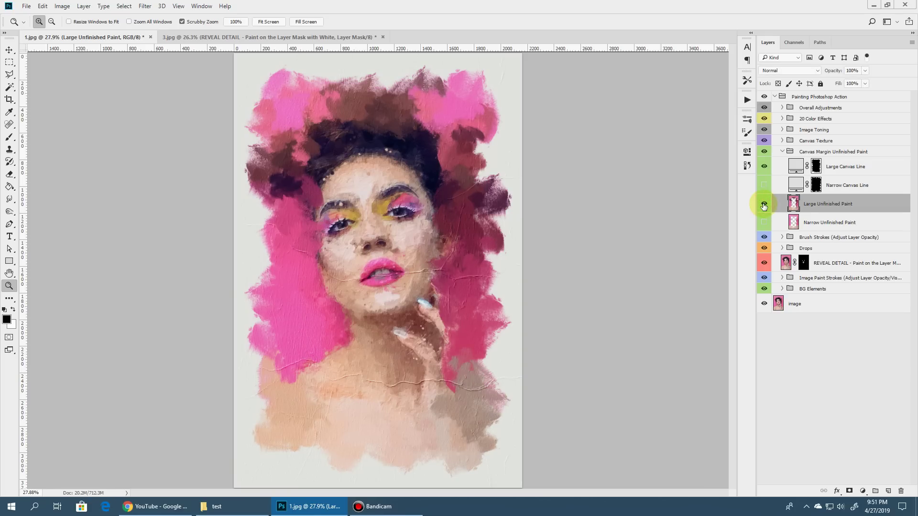
click(764, 204)
click(764, 223)
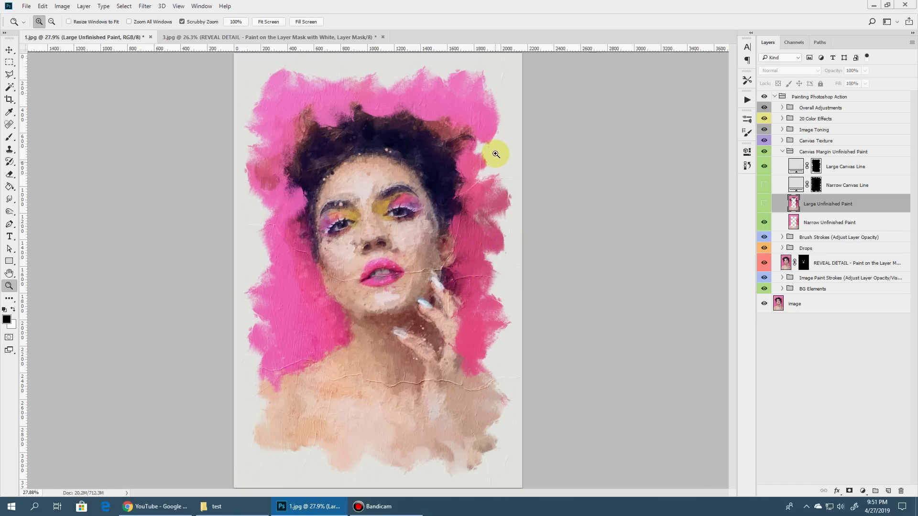
Hide the Large Canvas Line layer and compare the portrait with and without the Large and Narrow Unfinished Paint layers
click(879, 168)
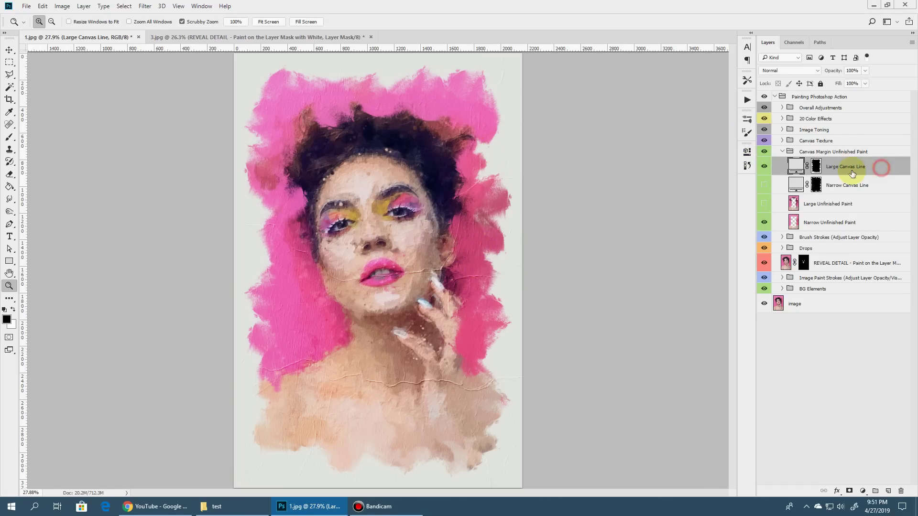
click(760, 168)
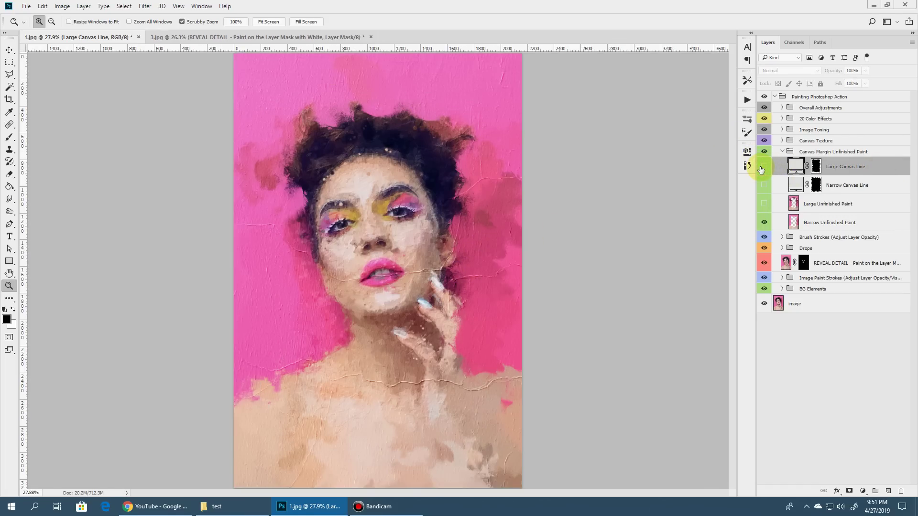
click(764, 203)
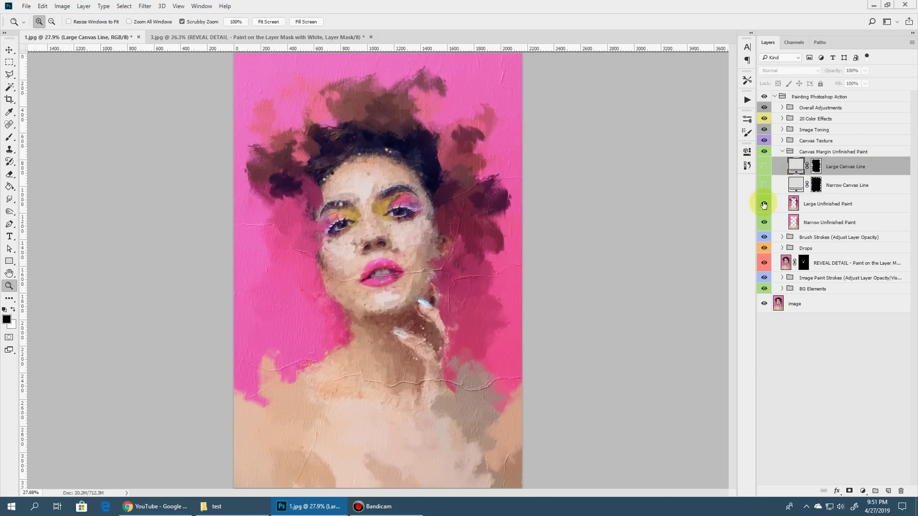
click(764, 205)
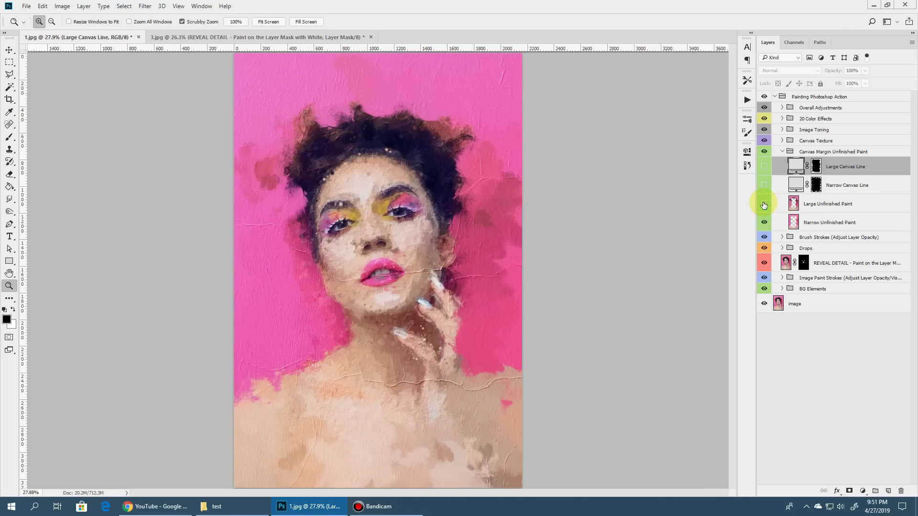
click(764, 222)
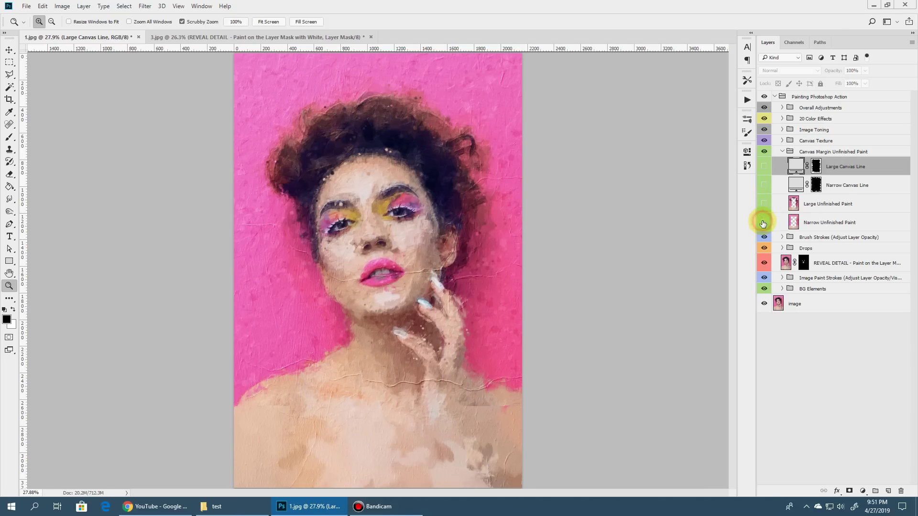
click(764, 222)
Hide Narrow Unfinished Paint and compare the canvas margins of the Narrow Canvas Line and Large Canvas Line layers
click(798, 184)
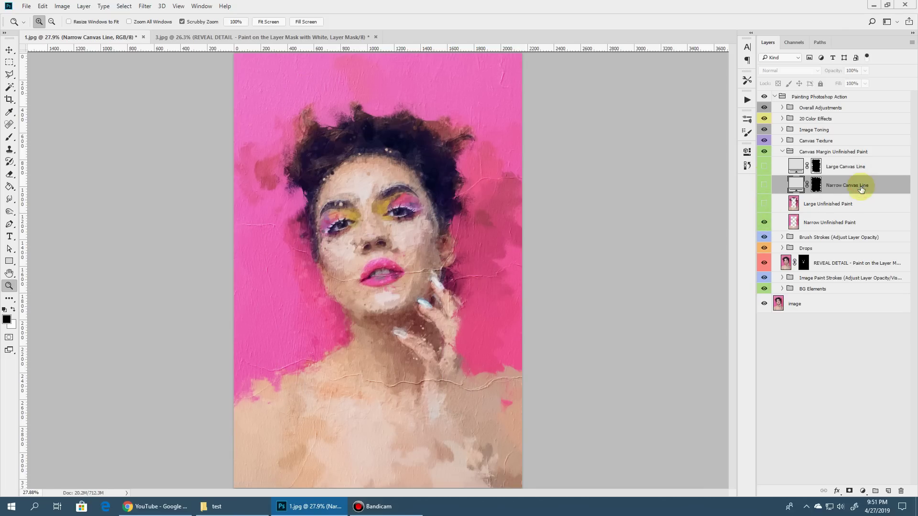
click(764, 222)
click(764, 186)
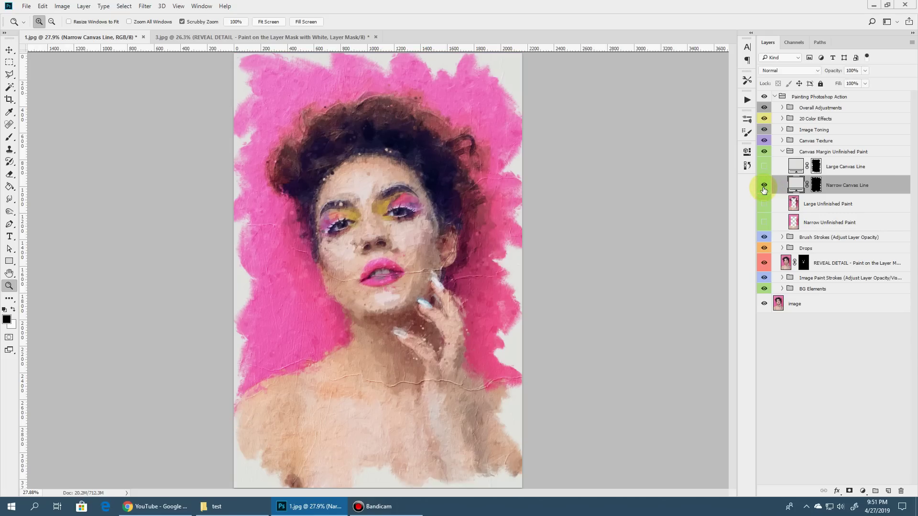
click(764, 186)
click(763, 167)
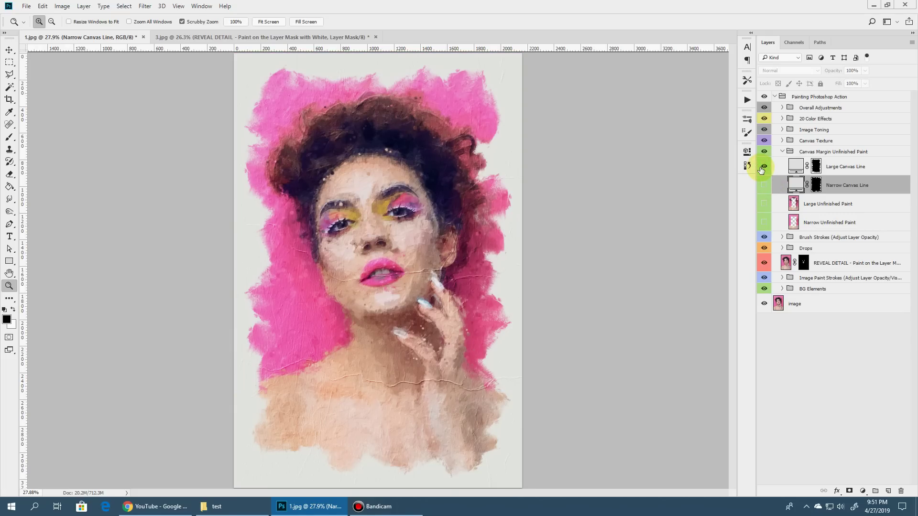
click(763, 167)
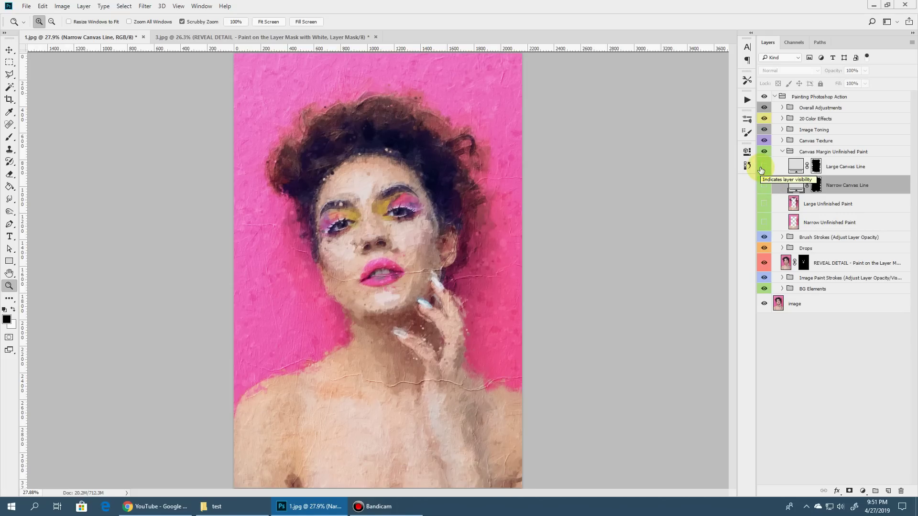
Show the Narrow Unfinished Paint and Large Canvas Line layers, and collapse the Canvas Margin Unfinished Paint group
click(763, 210)
click(764, 222)
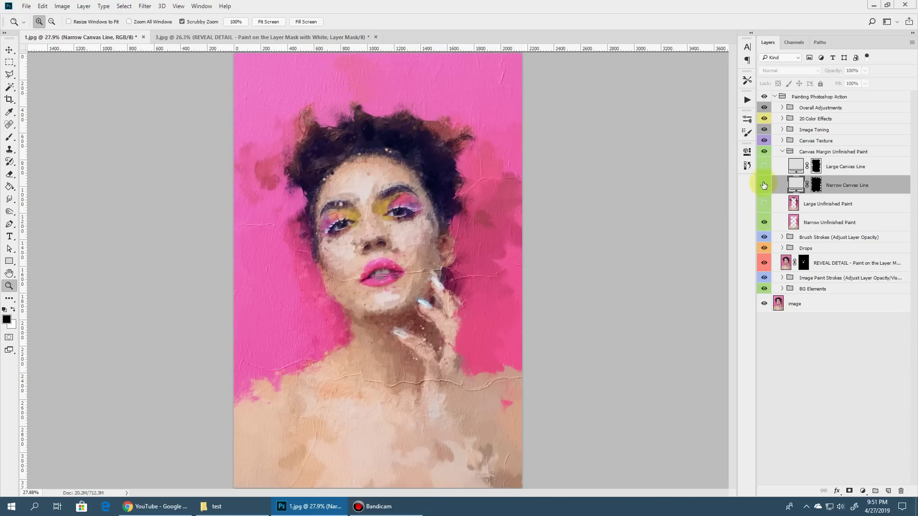
click(763, 167)
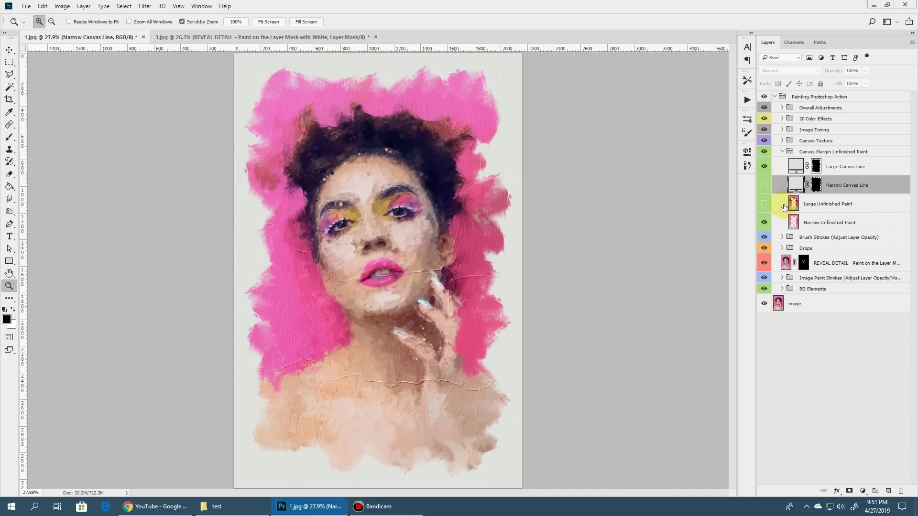
click(781, 152)
Expand the Canvas Texture group and hide the Crack Texture 1 layer with the face in close-up
click(782, 141)
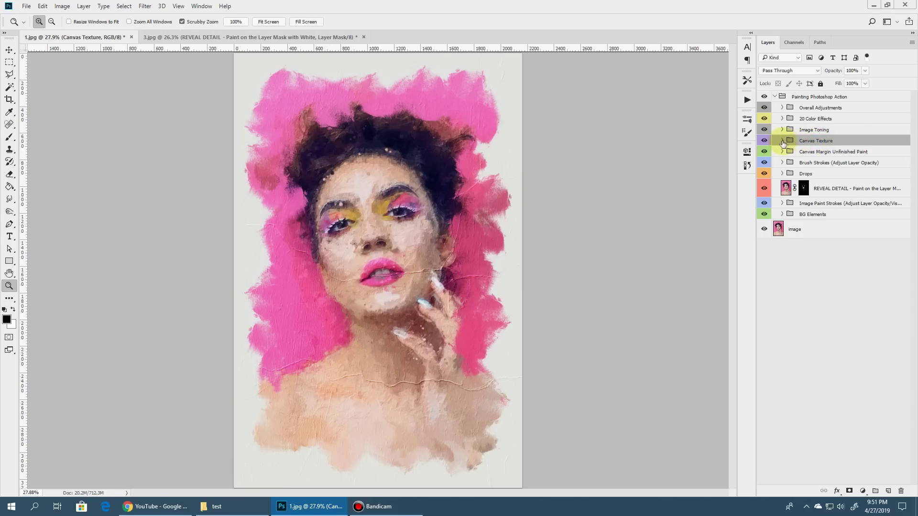
click(782, 141)
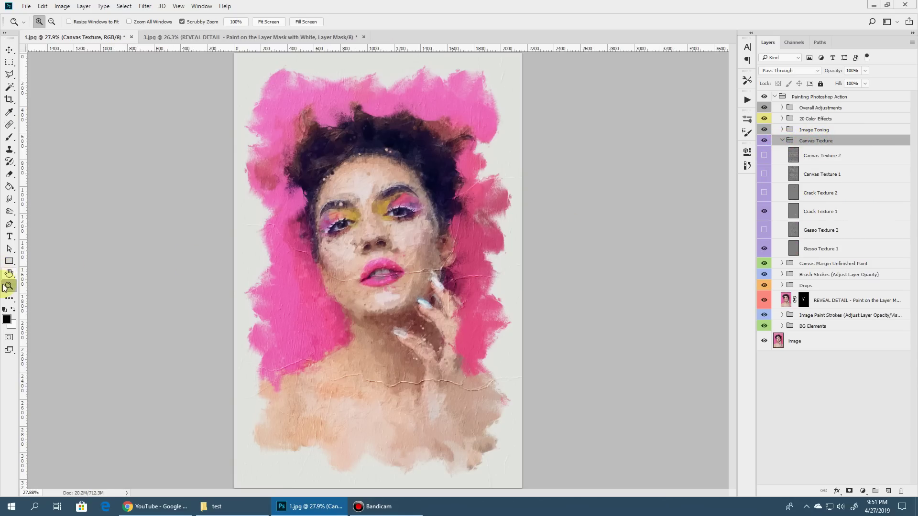
click(313, 244)
click(471, 256)
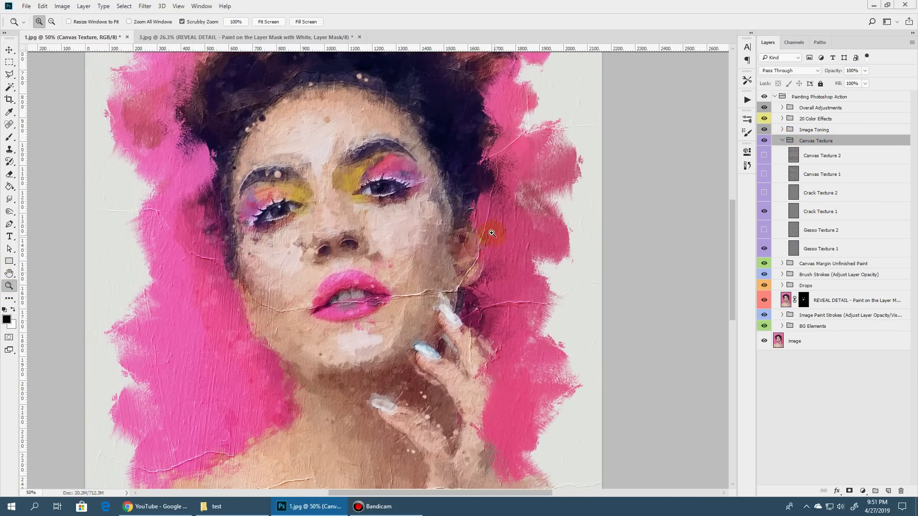
click(857, 248)
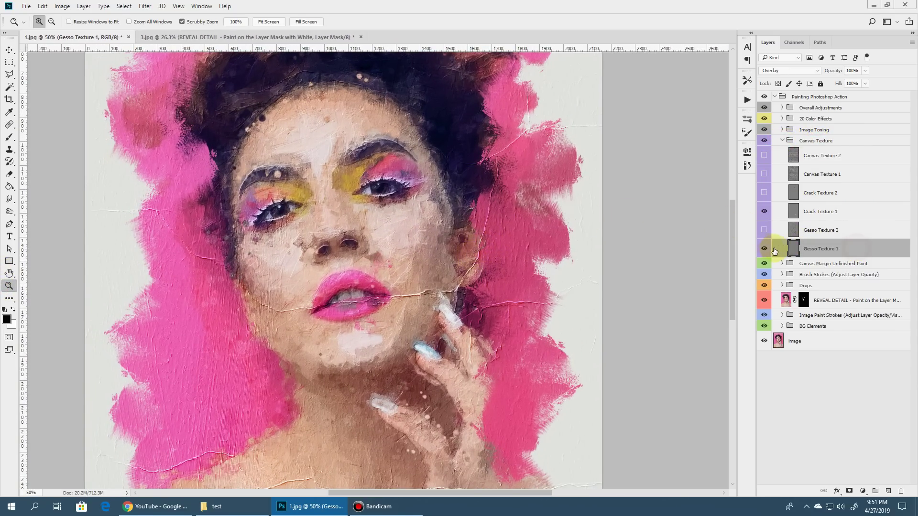
click(844, 212)
click(764, 212)
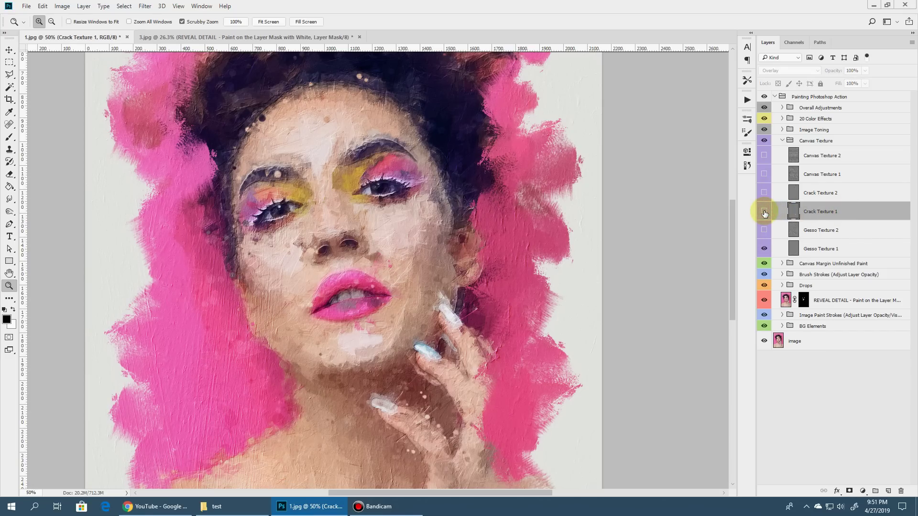
Compare the lower face at 100% zoom with and without the Gesso Texture 1 layer, and leave that layer hidden
click(764, 248)
click(778, 248)
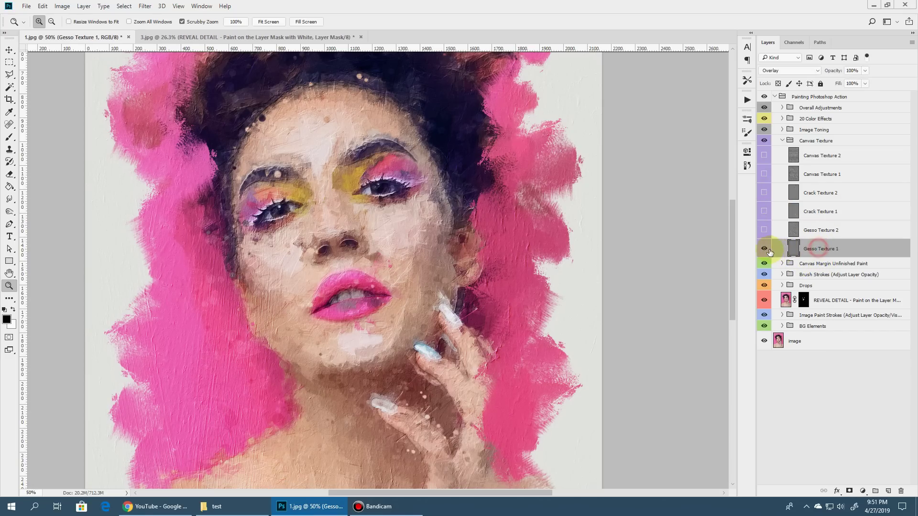
click(764, 249)
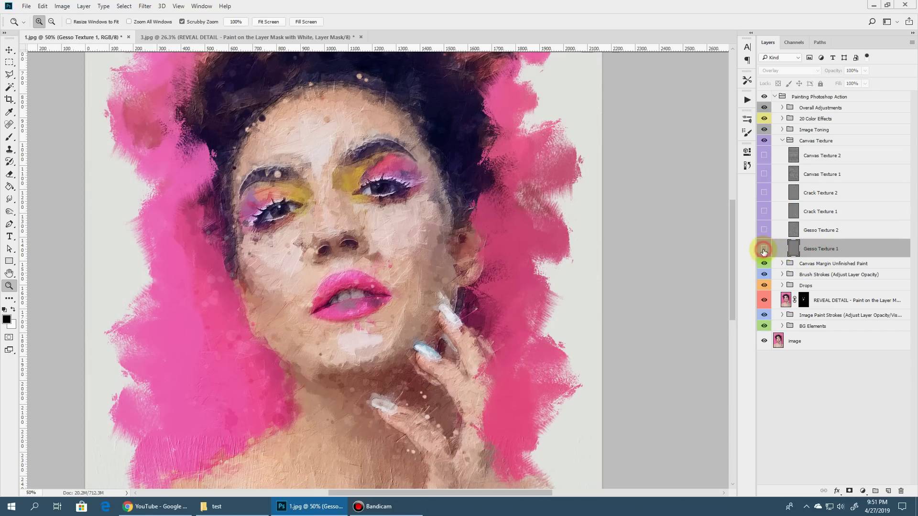
click(333, 261)
click(184, 375)
scroll(194, 330, down, 2)
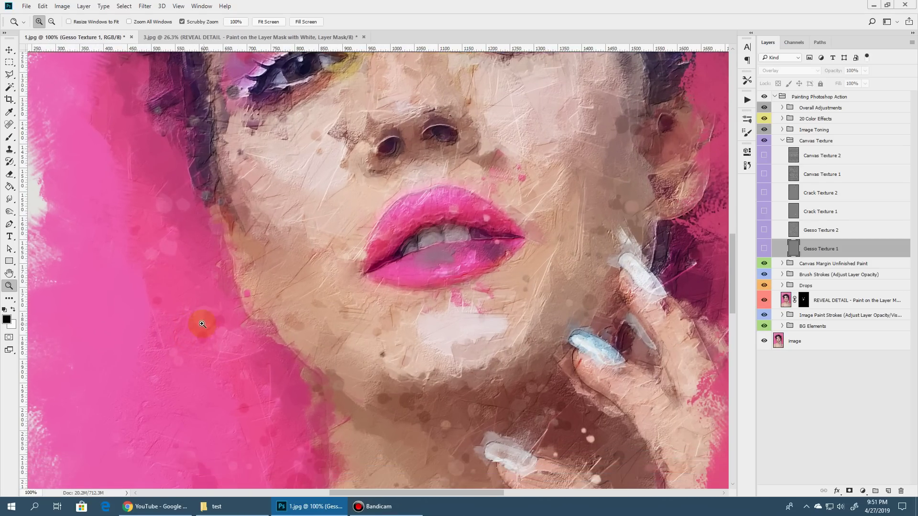
click(764, 250)
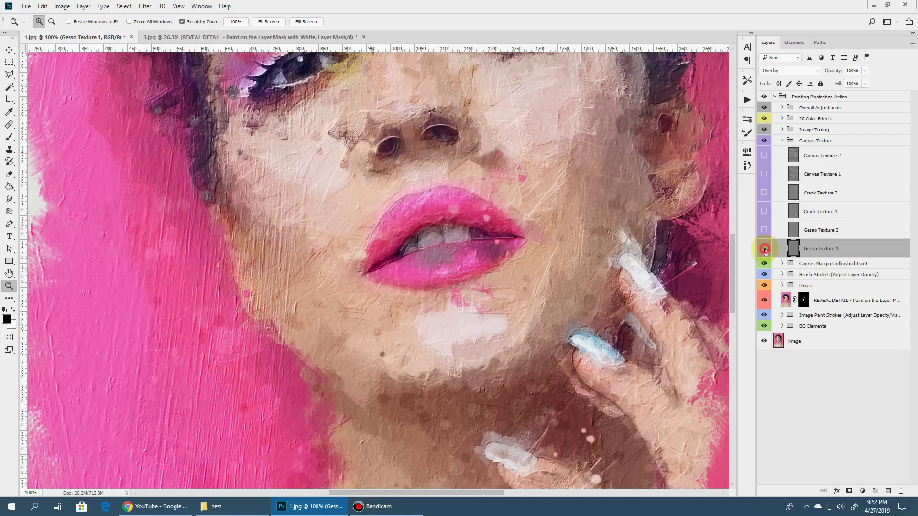
click(764, 249)
Preview the Gesso Texture 2 layer over the face, try a lower opacity for it, and hide the layer
click(763, 230)
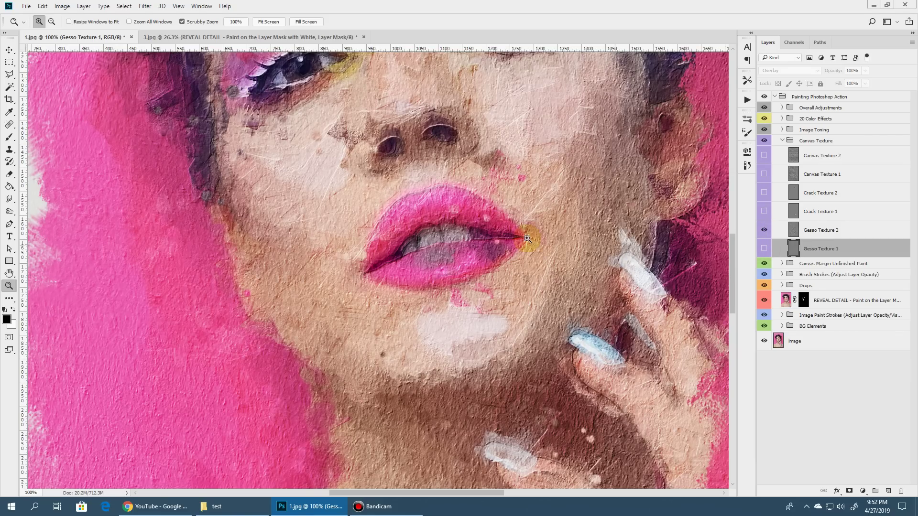
scroll(621, 230, up, 3)
click(861, 230)
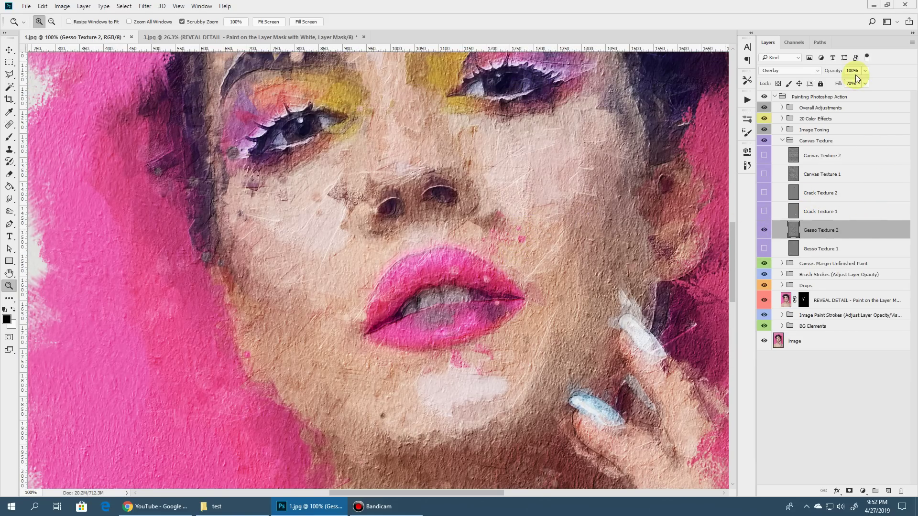
mouse_move(836, 72)
mouse_down()
mouse_move(811, 72)
mouse_move(824, 72)
mouse_up()
click(765, 228)
click(765, 229)
Preview Crack Texture 1 on the whole portrait and close up, and swap it for the Crack Texture 2 layer
click(836, 210)
click(764, 211)
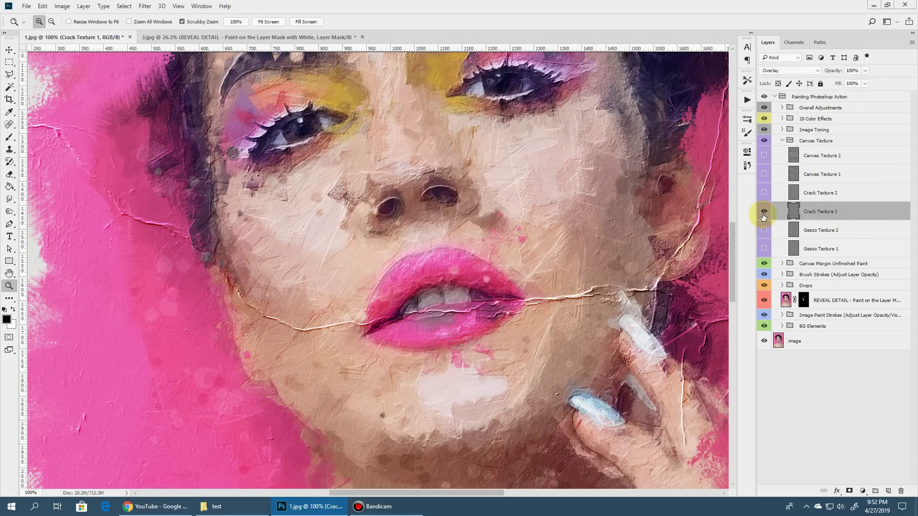
click(268, 22)
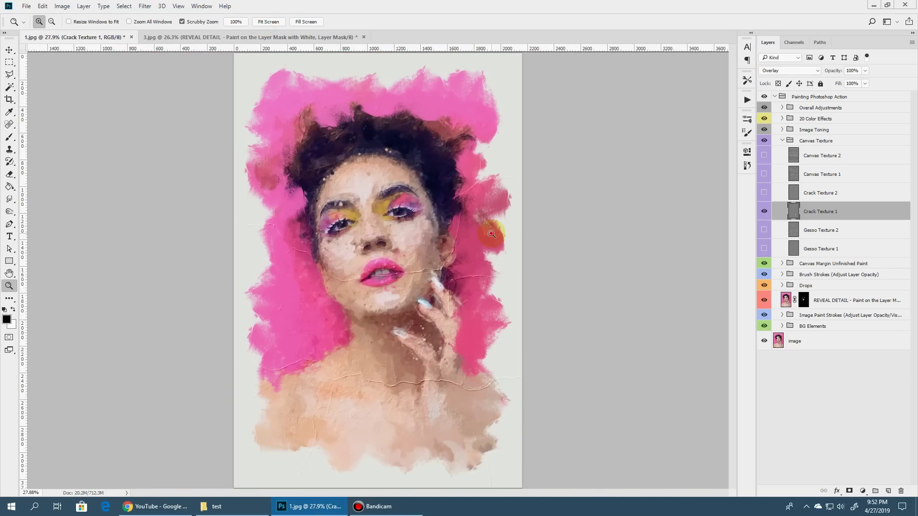
click(436, 227)
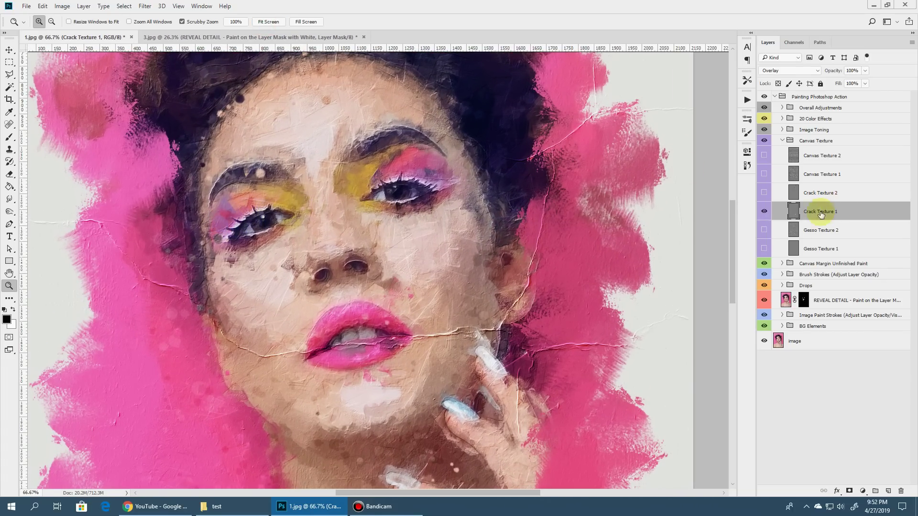
click(764, 214)
click(764, 192)
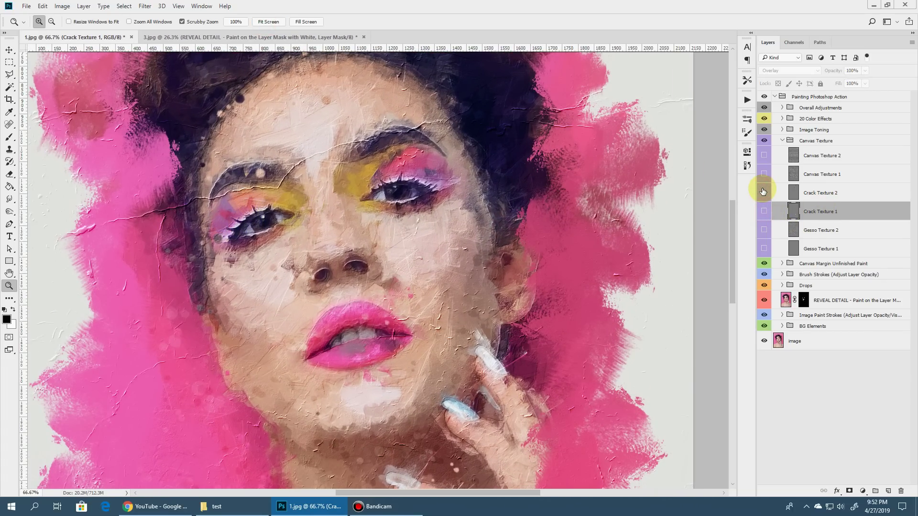
Hide the Crack Texture 2 layer and preview Canvas Texture 1 and Canvas Texture 2 over the portrait one at a time
click(763, 192)
click(770, 175)
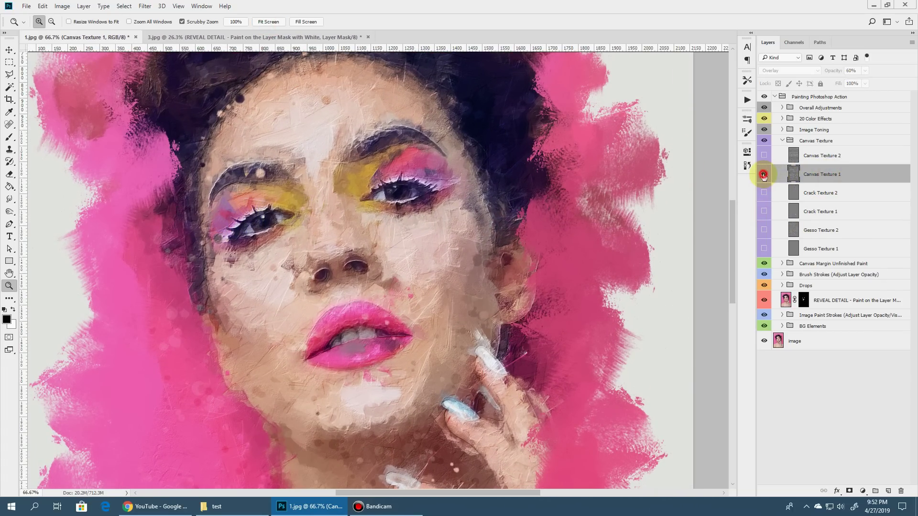
click(764, 174)
scroll(420, 242, up, 3)
click(764, 174)
click(764, 155)
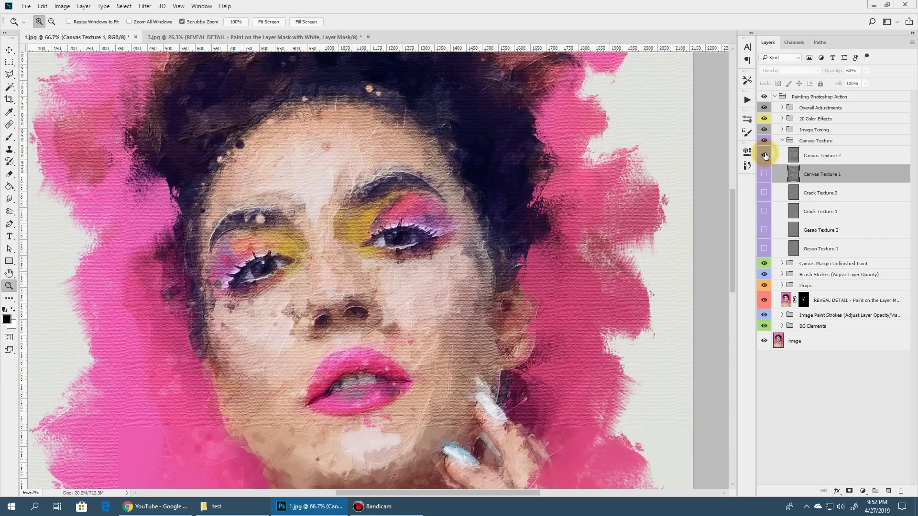
click(764, 156)
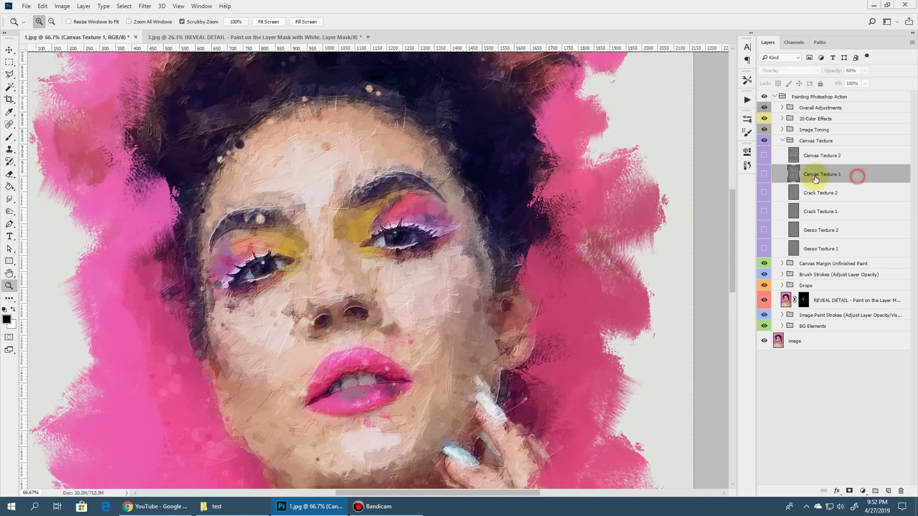
Show the Canvas Texture 1 layer with a new white layer mask and ready the Brush tool with black (000000)
click(764, 174)
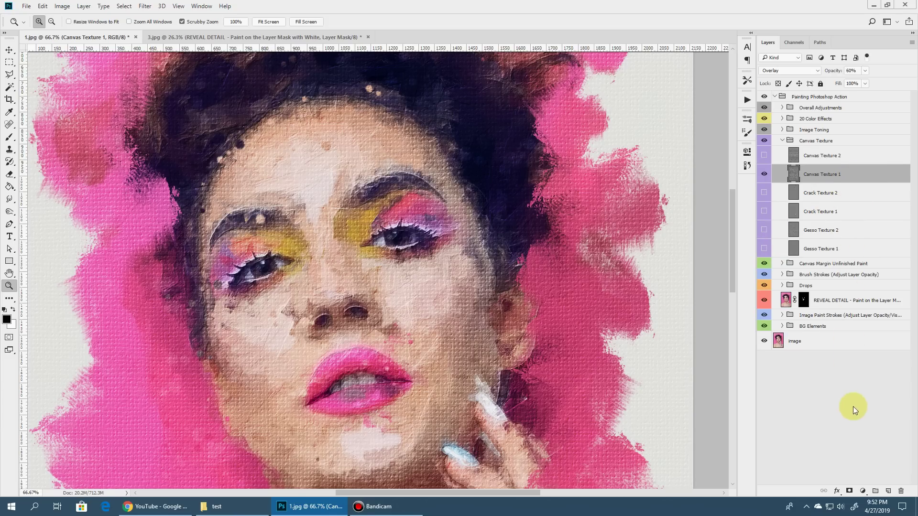
click(848, 491)
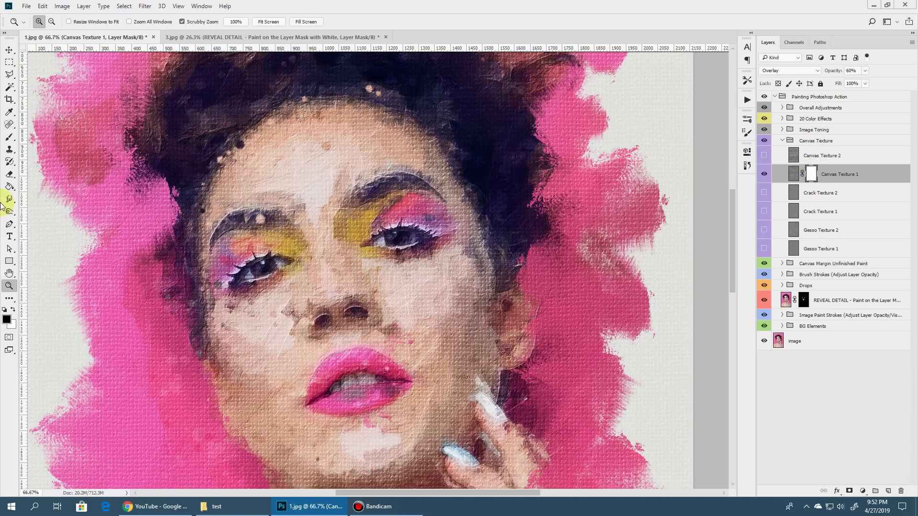
click(9, 136)
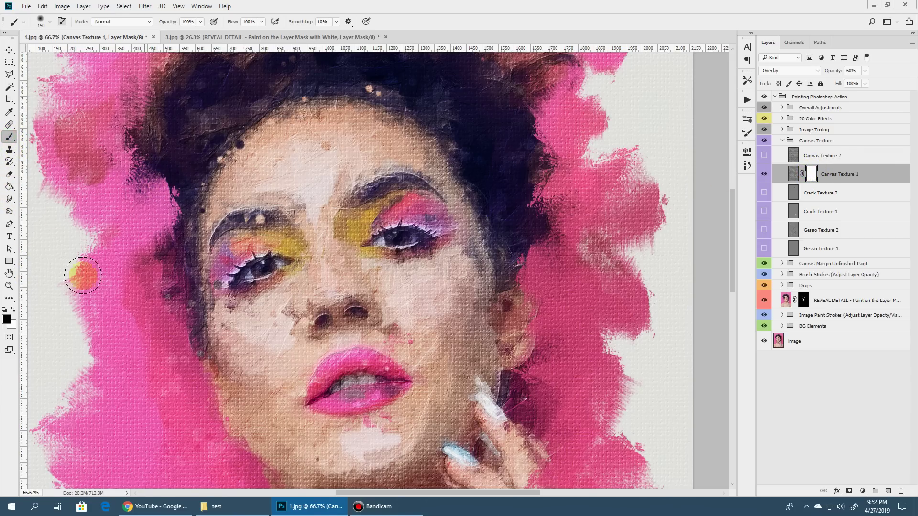
click(6, 320)
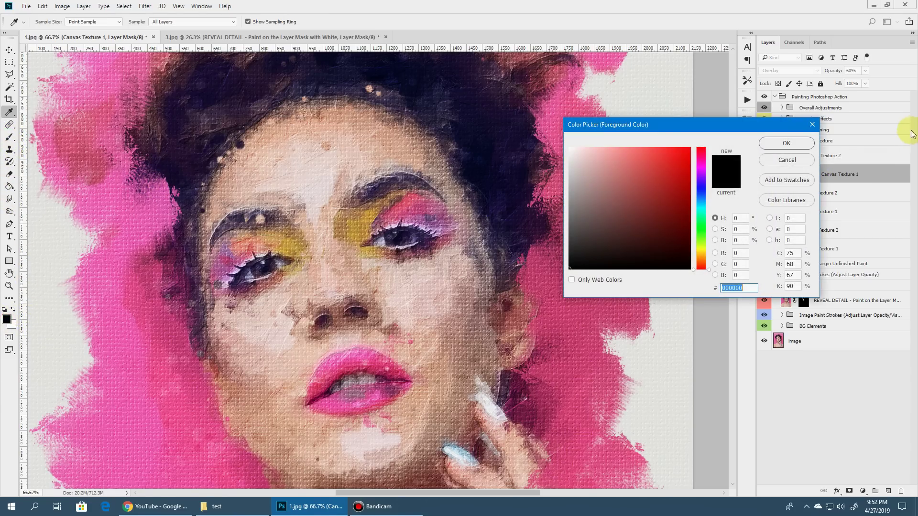
click(779, 139)
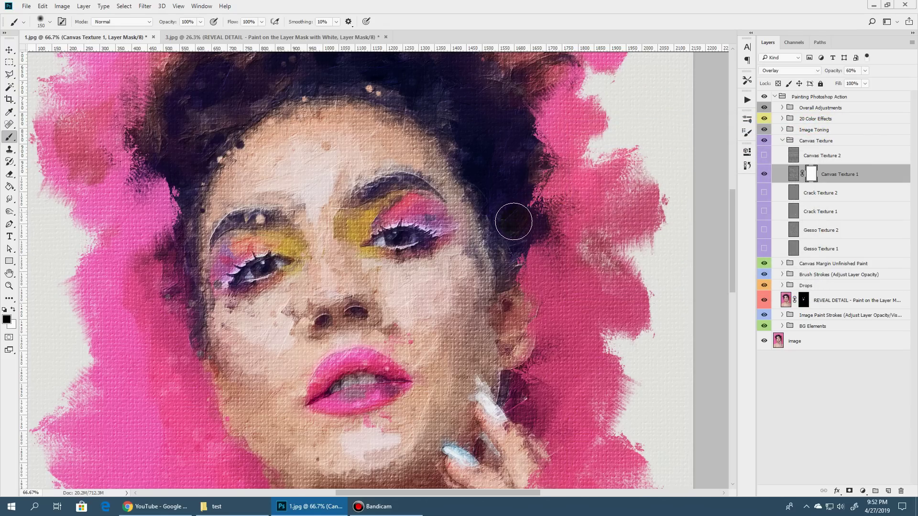
Paint black on the Canvas Texture 1 mask over the cheek, brow and chin, lowering the brush opacity to 68%
mouse_move(438, 282)
mouse_down()
mouse_move(409, 298)
mouse_move(379, 283)
mouse_move(405, 299)
mouse_up()
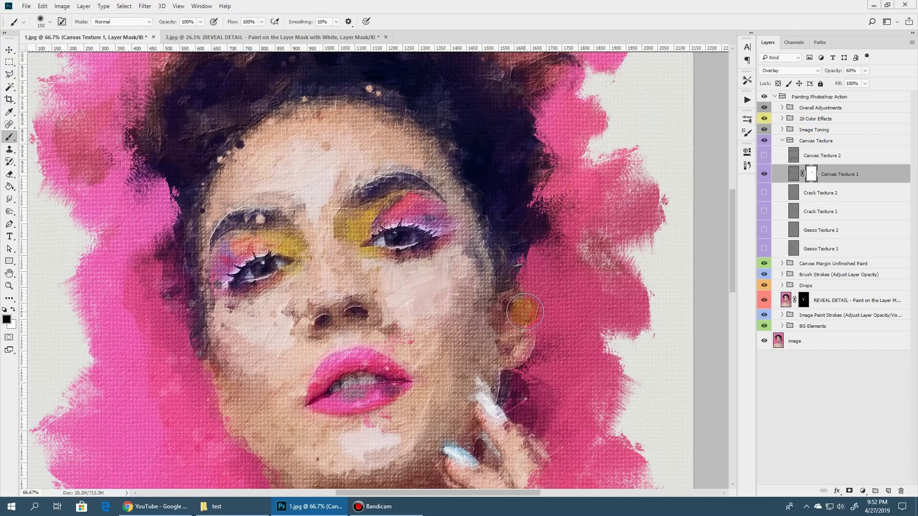
drag(173, 22, 160, 23)
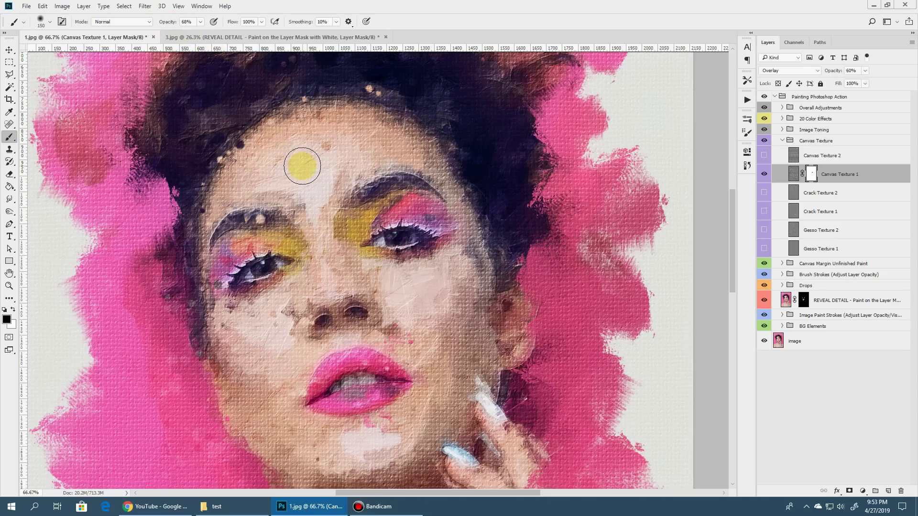
click(408, 211)
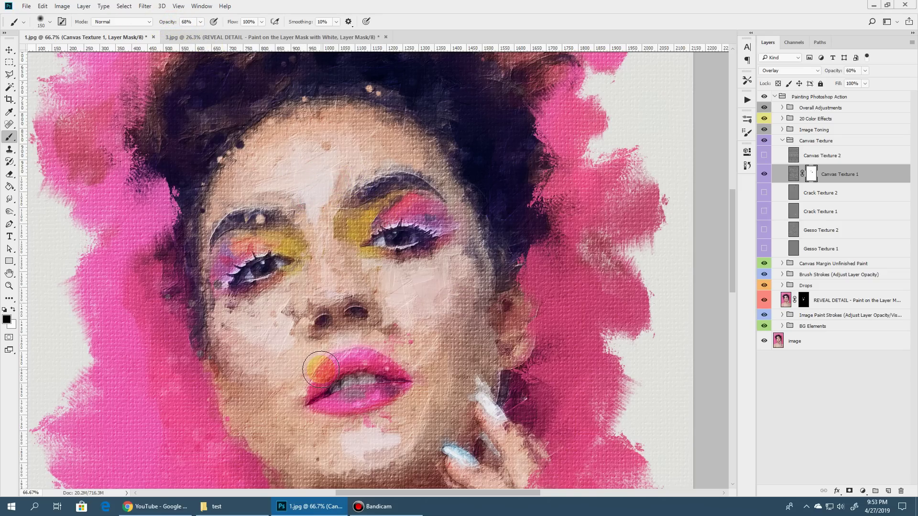
click(344, 454)
click(379, 444)
click(403, 442)
drag(360, 435, 331, 423)
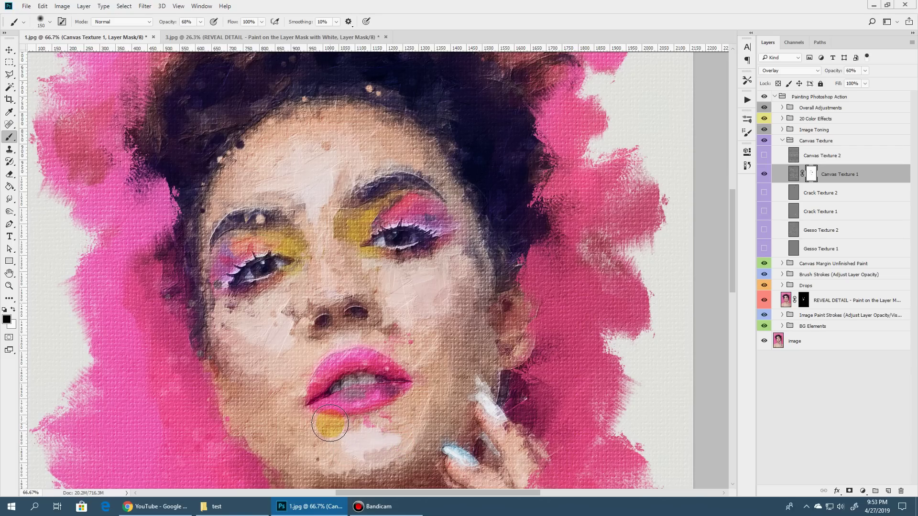
drag(330, 423, 324, 421)
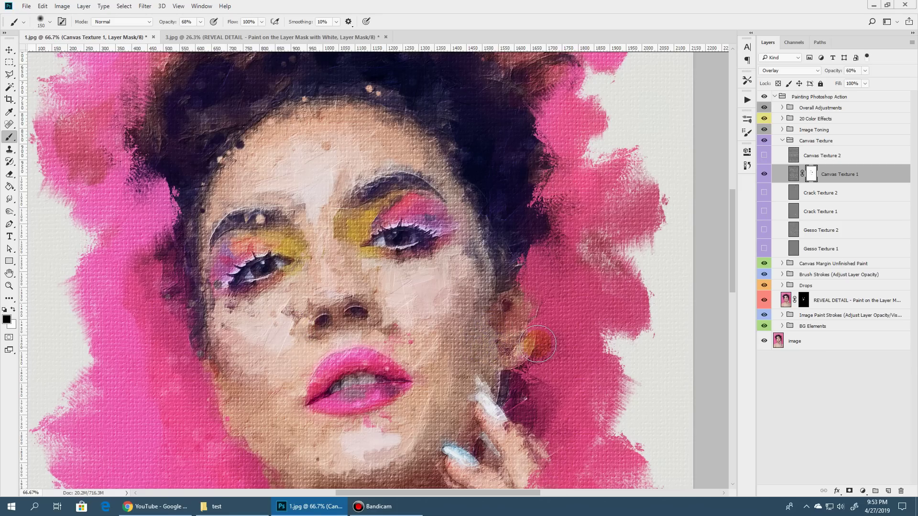
Fade the canvas texture over the forehead, brows, outer cheek and adjacent pink background by painting the mask at 68% opacity
scroll(540, 341, down, 1)
scroll(534, 327, up, 2)
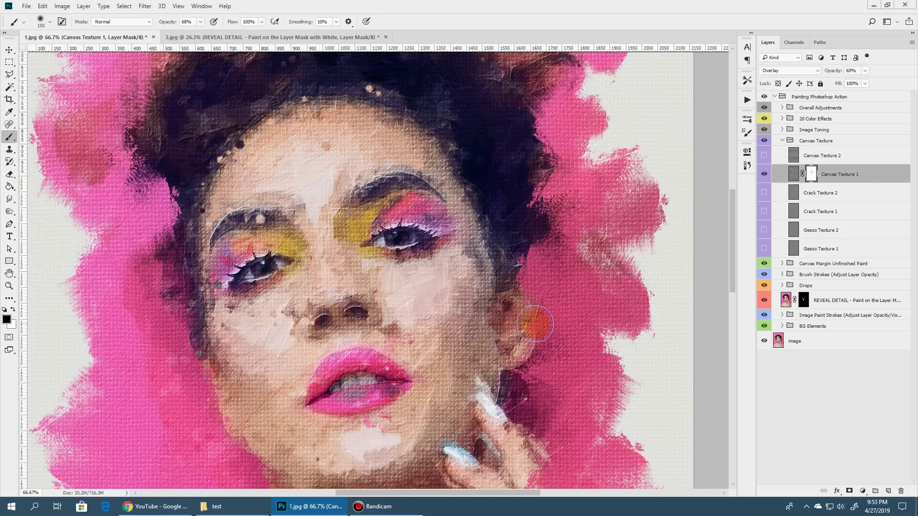
scroll(534, 331, up, 1)
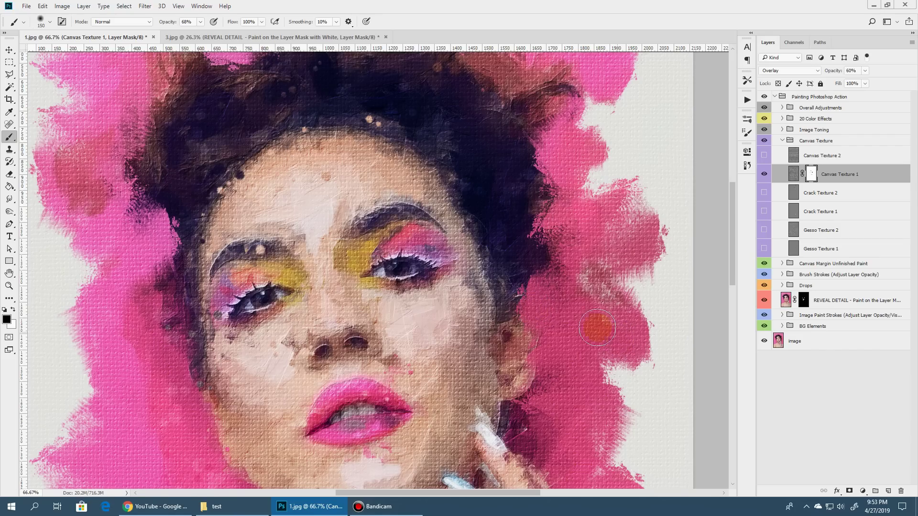
mouse_move(383, 197)
mouse_down()
mouse_move(380, 175)
mouse_move(357, 166)
mouse_move(289, 164)
mouse_move(238, 212)
mouse_move(257, 245)
mouse_up()
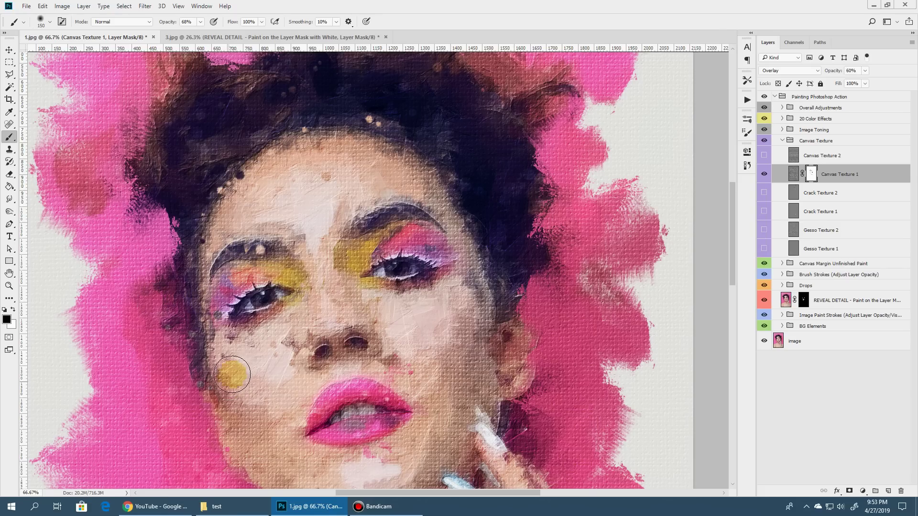
click(213, 384)
click(147, 381)
click(139, 434)
scroll(189, 280, down, 3)
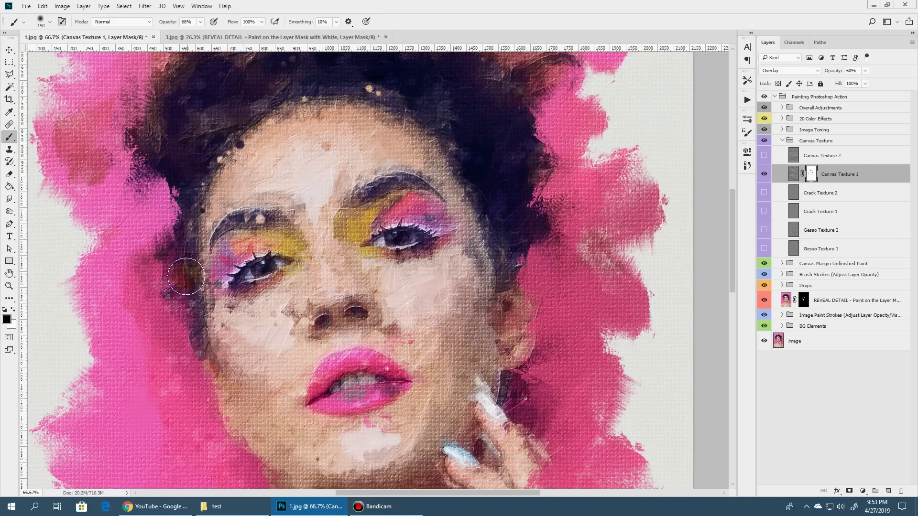
click(169, 377)
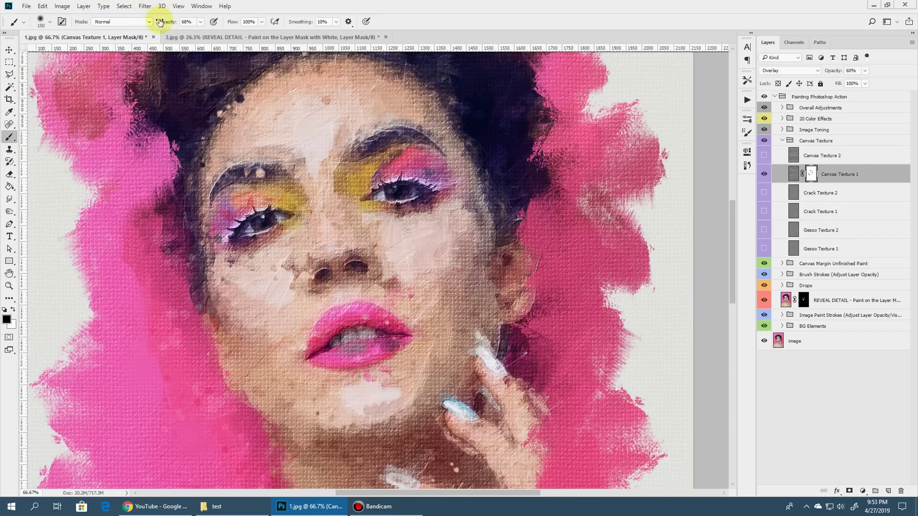
Set the brush to 51% opacity and size 400, and paint the mask over the jaw, eye and forehead
drag(165, 22, 155, 22)
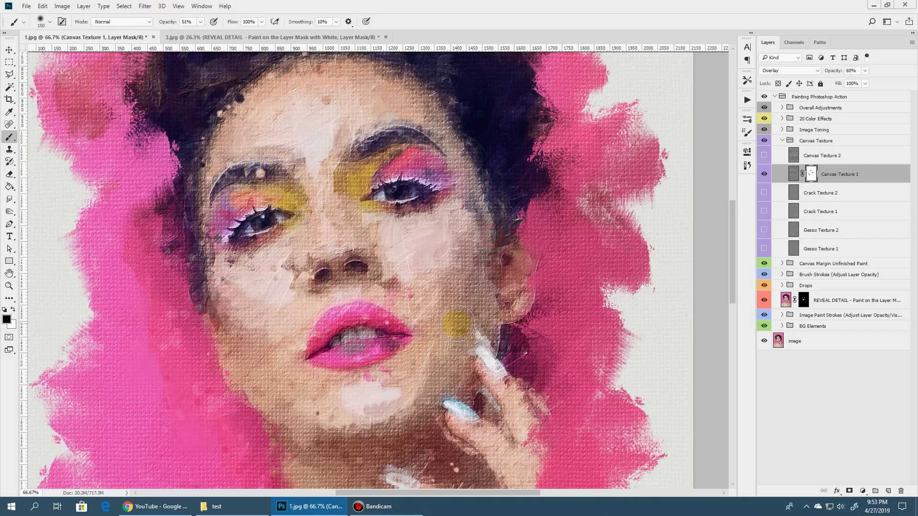
key(bracketright)
key(bracketright)
key(bracketright)
key(bracketright)
key(bracketright)
drag(448, 333, 447, 364)
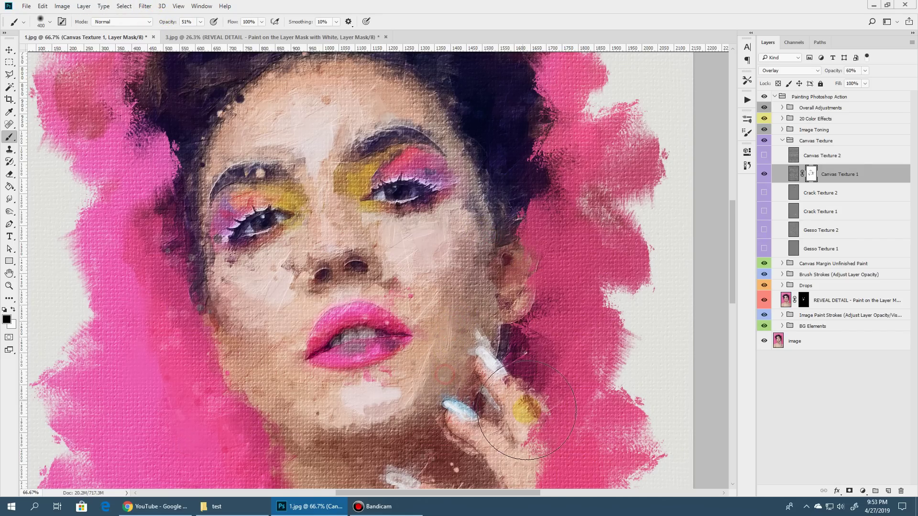
scroll(565, 227, up, 3)
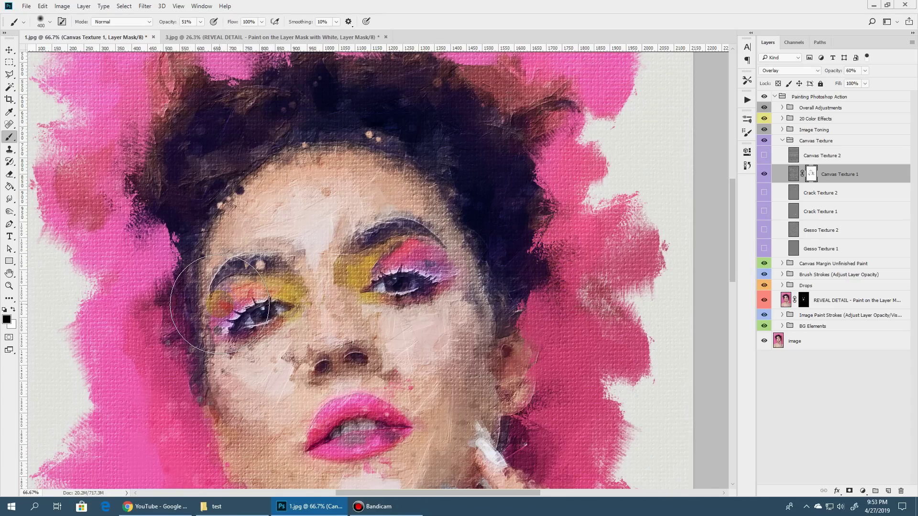
click(220, 304)
scroll(287, 203, up, 3)
scroll(402, 202, down, 2)
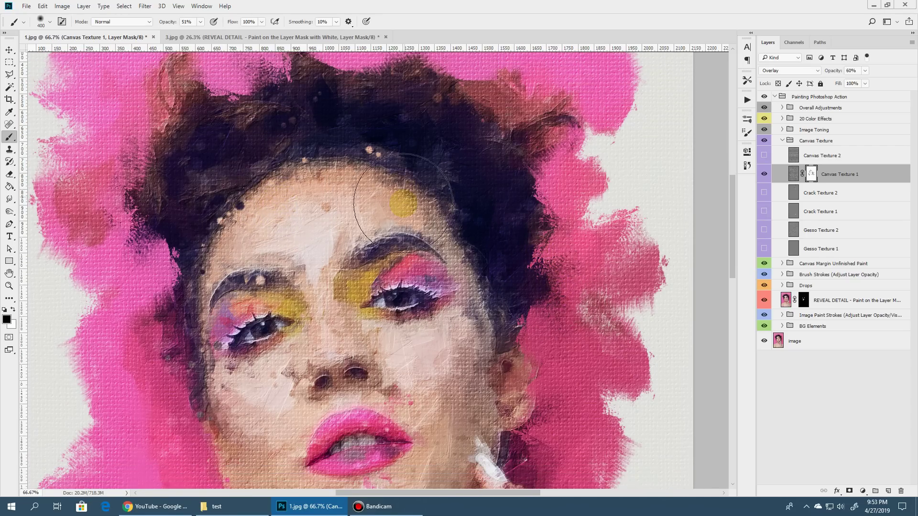
scroll(402, 202, down, 4)
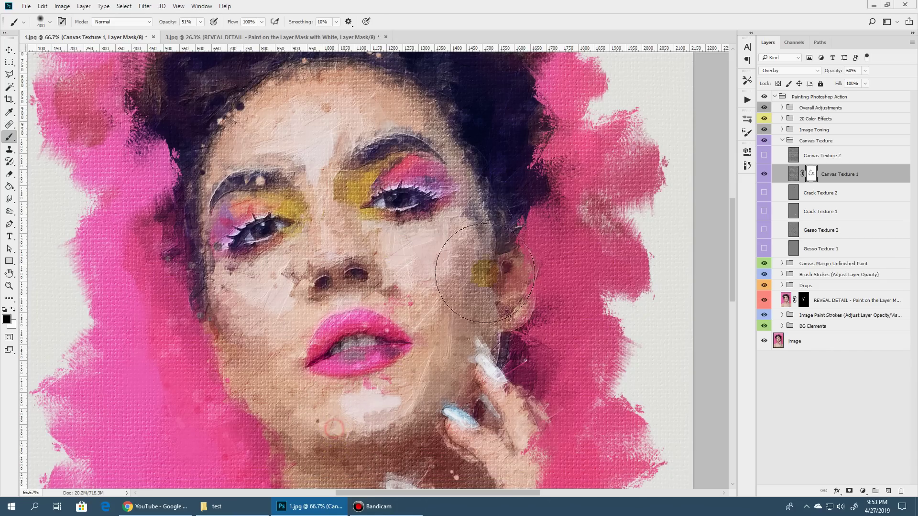
Paint the Canvas Texture 1 mask over the neck, hand, shoulders and chest to soften the weave there
scroll(485, 269, down, 3)
scroll(464, 306, down, 2)
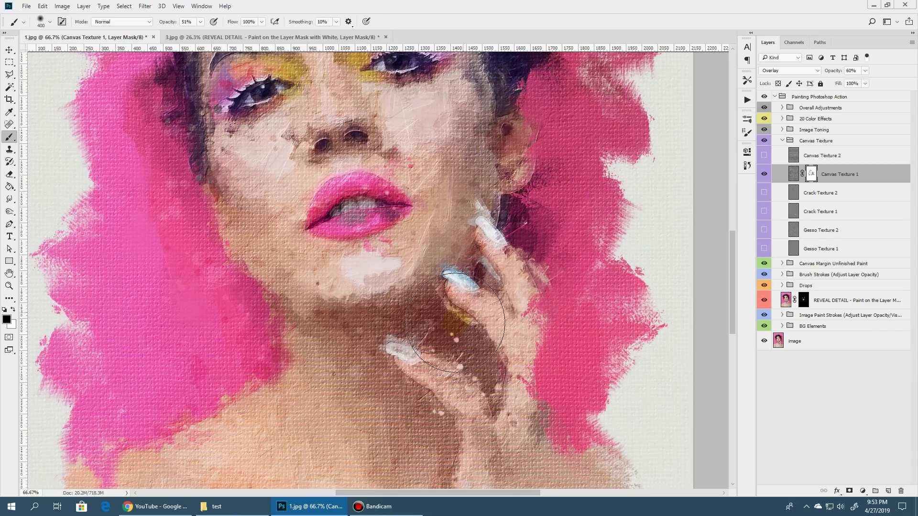
scroll(369, 317, down, 2)
click(209, 393)
scroll(485, 389, down, 2)
click(534, 421)
scroll(311, 311, down, 1)
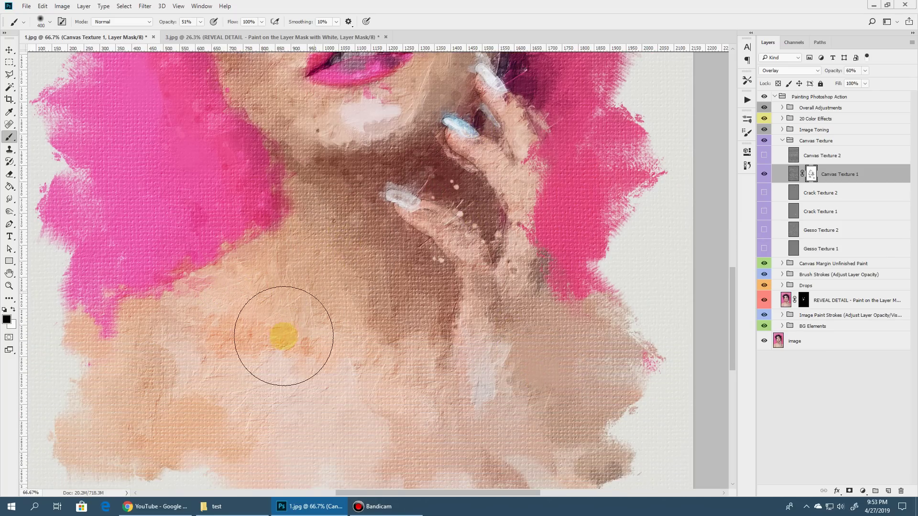
click(303, 420)
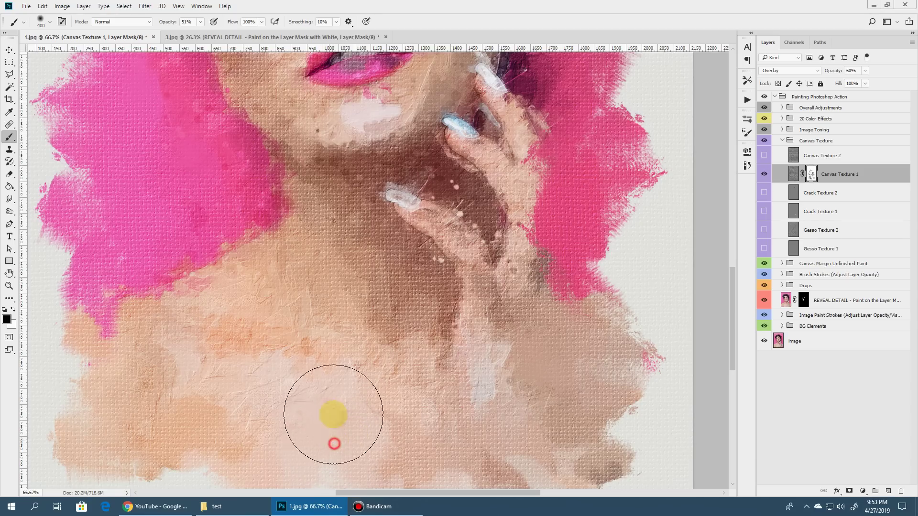
click(536, 437)
Soften the canvas texture along the pink background beside the hand and hair, and on the cheek beside the mouth
scroll(375, 323, up, 1)
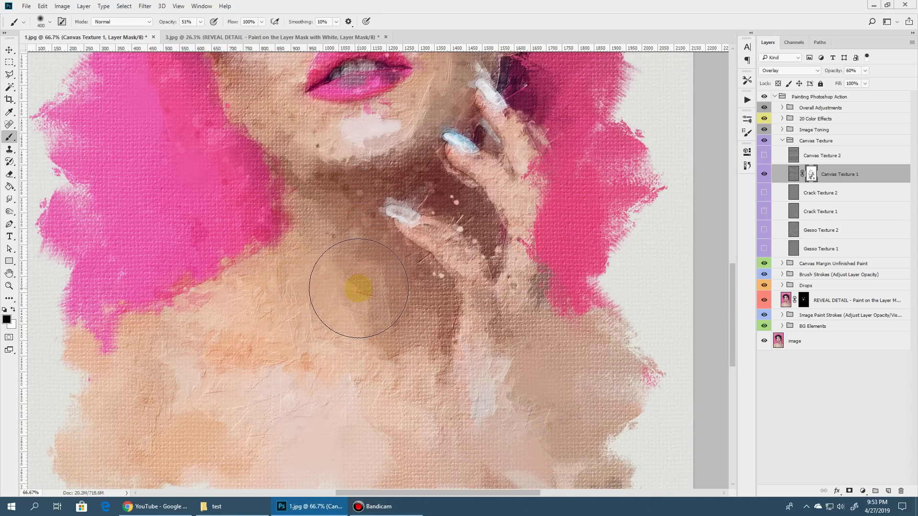
scroll(133, 245, up, 2)
scroll(213, 207, up, 2)
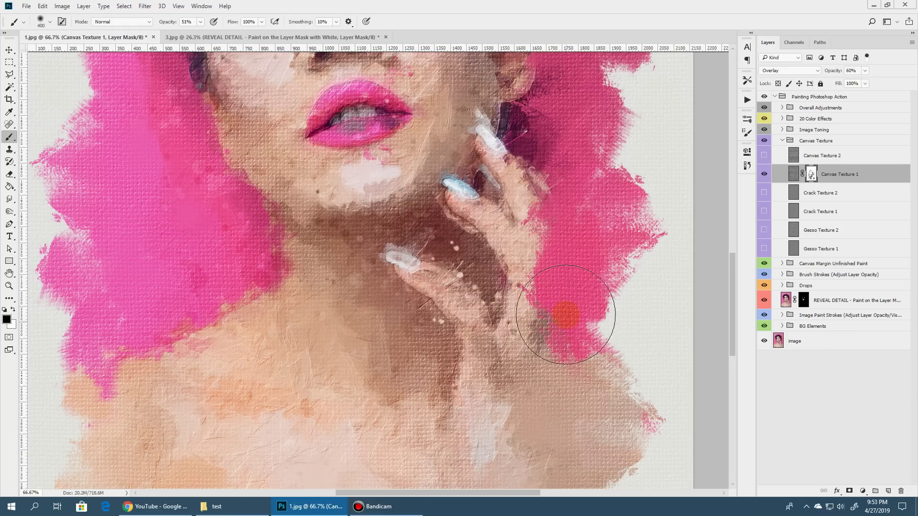
drag(560, 286, 569, 252)
scroll(568, 252, up, 10)
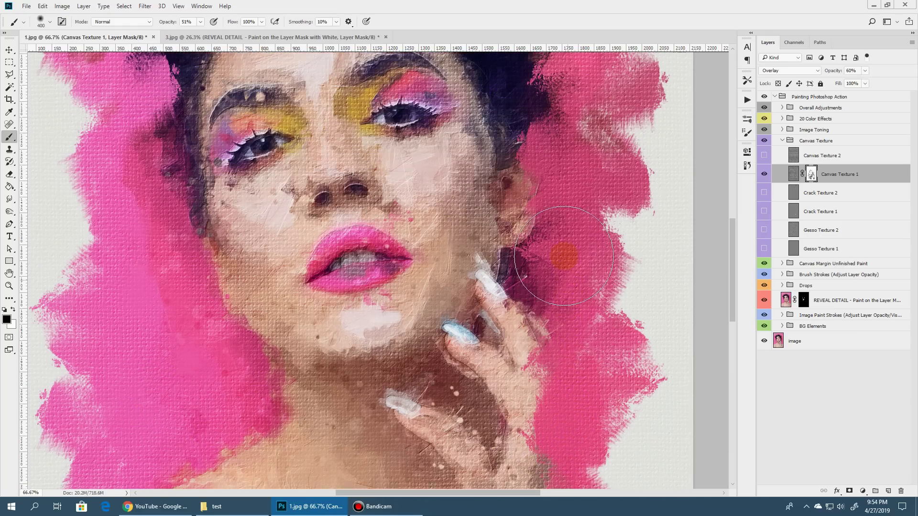
scroll(535, 191, up, 7)
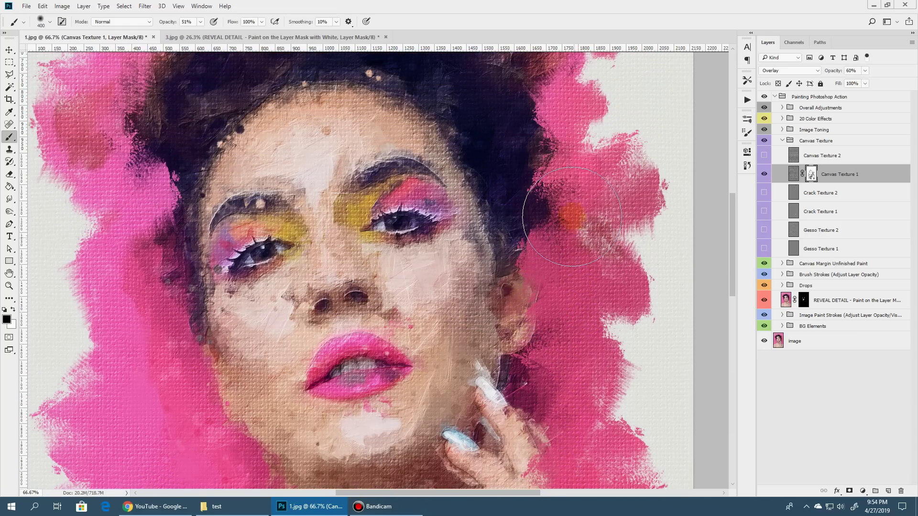
scroll(569, 237, up, 3)
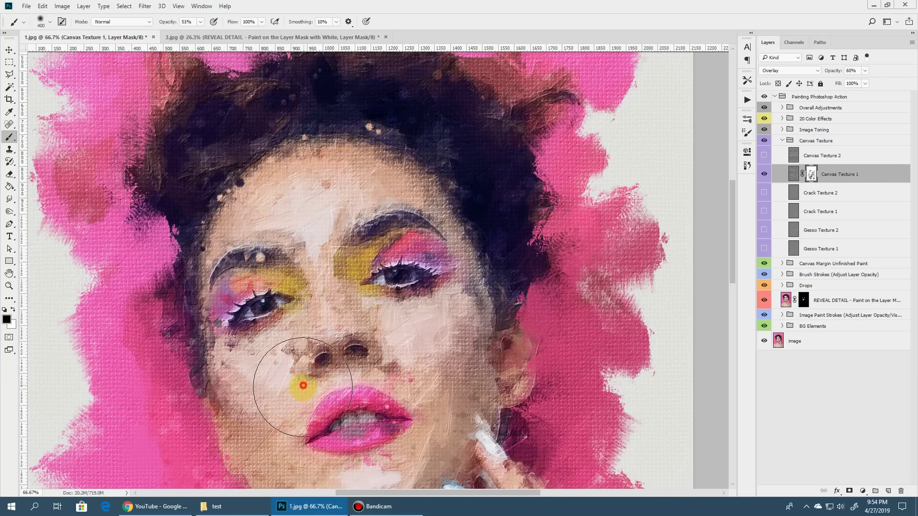
click(269, 422)
scroll(515, 215, up, 1)
scroll(666, 224, up, 4)
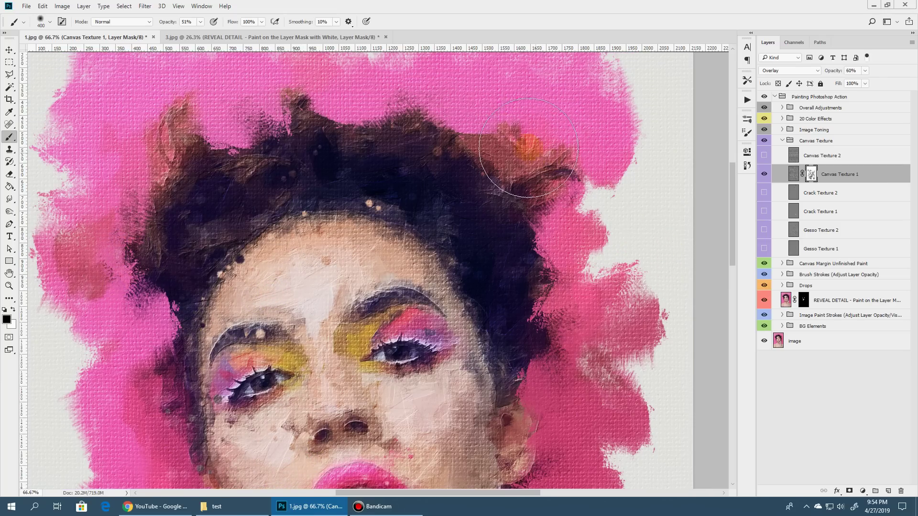
View the portrait at 50% zoom and brush the mask across the face and out to the pink background
click(8, 286)
click(269, 22)
click(384, 220)
click(387, 226)
click(9, 137)
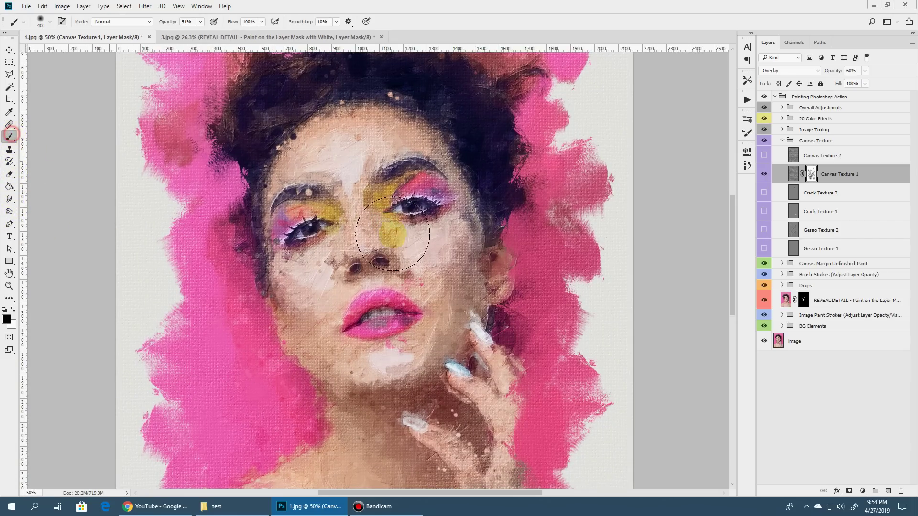
drag(387, 226, 241, 260)
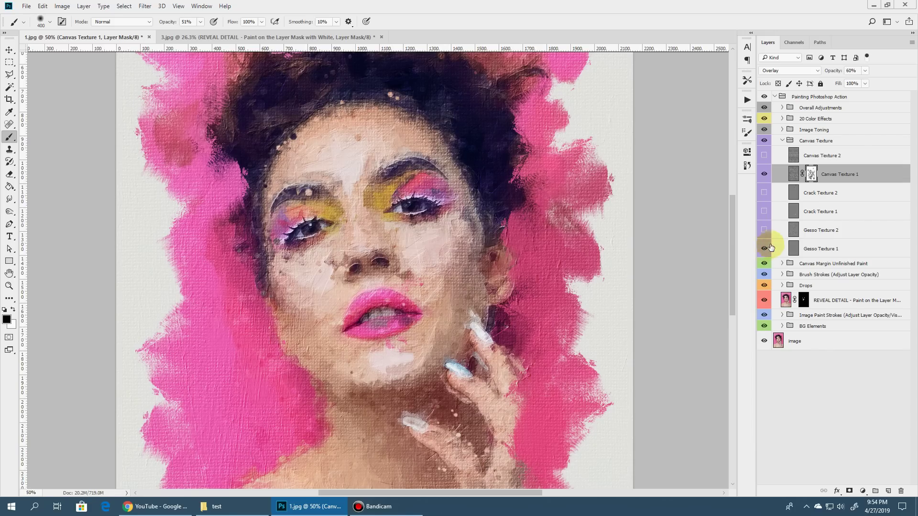
Show Gesso Texture 1 and Crack Texture 1 together with Canvas Texture 1, check the face at 66.7% zoom, and collapse the Canvas Texture group
click(791, 212)
click(766, 211)
click(9, 286)
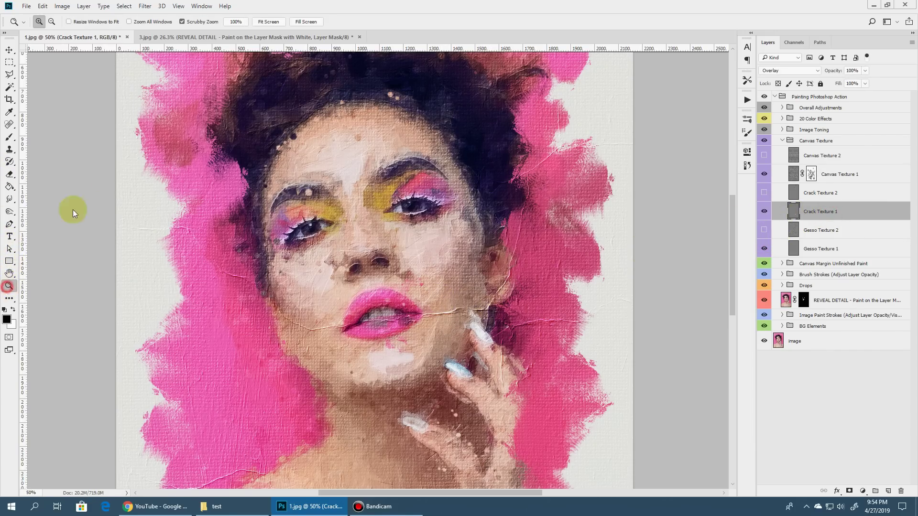
click(268, 22)
click(383, 262)
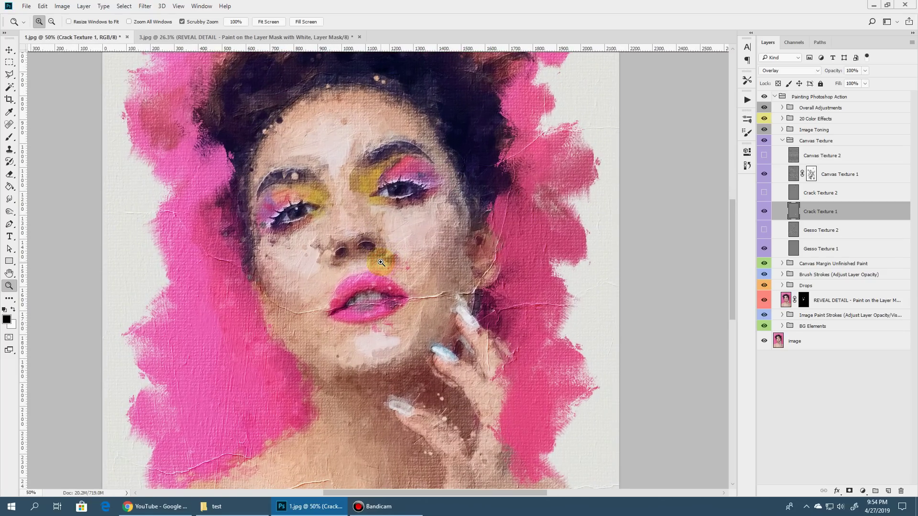
scroll(416, 261, up, 1)
click(409, 263)
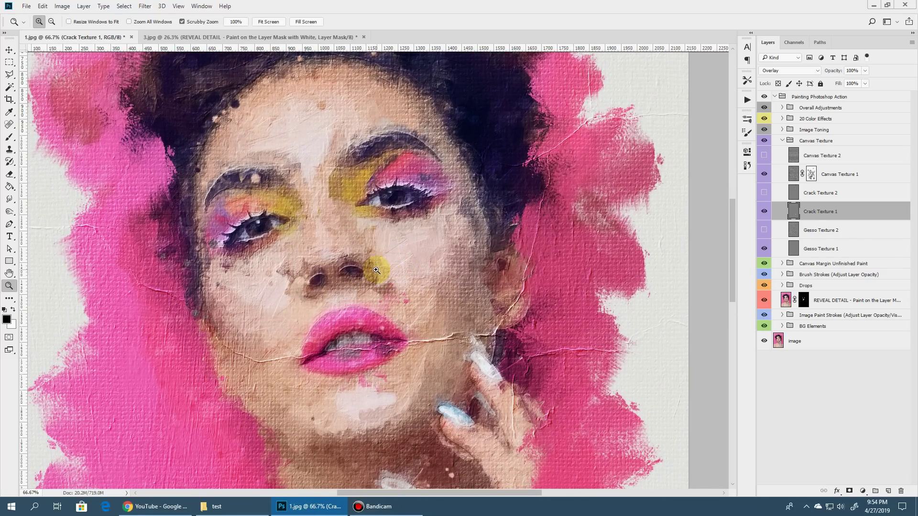
scroll(387, 260, up, 1)
click(783, 141)
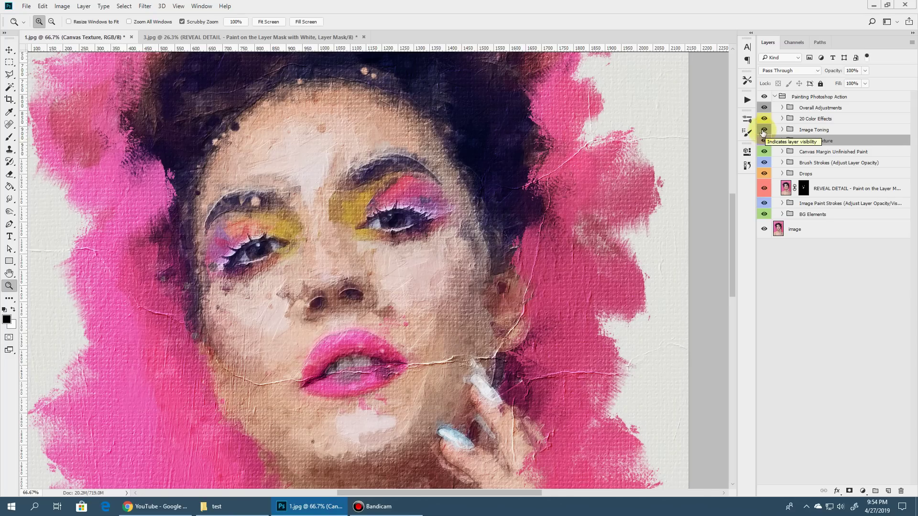
Expand the 20 Color Effects group and preview Color Effect 02 through Color Effect 05 on the portrait one at a time
click(829, 120)
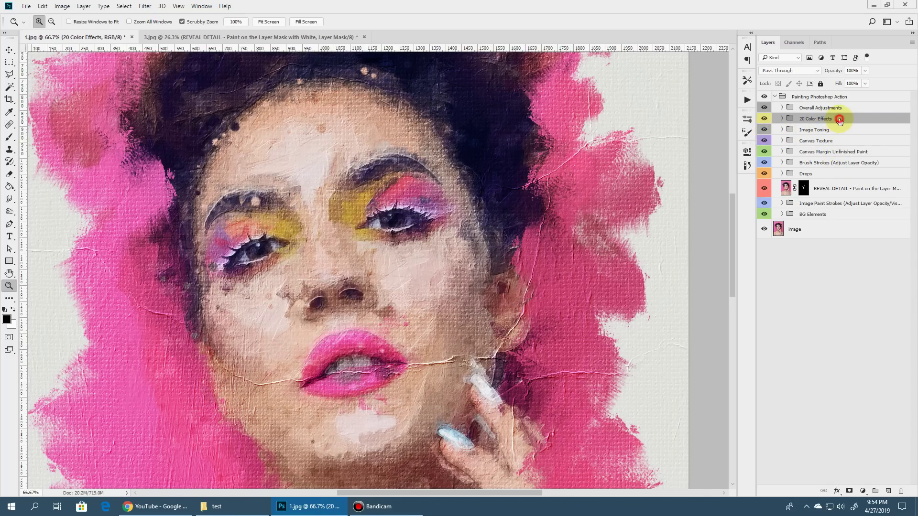
click(780, 121)
scroll(856, 239, down, 3)
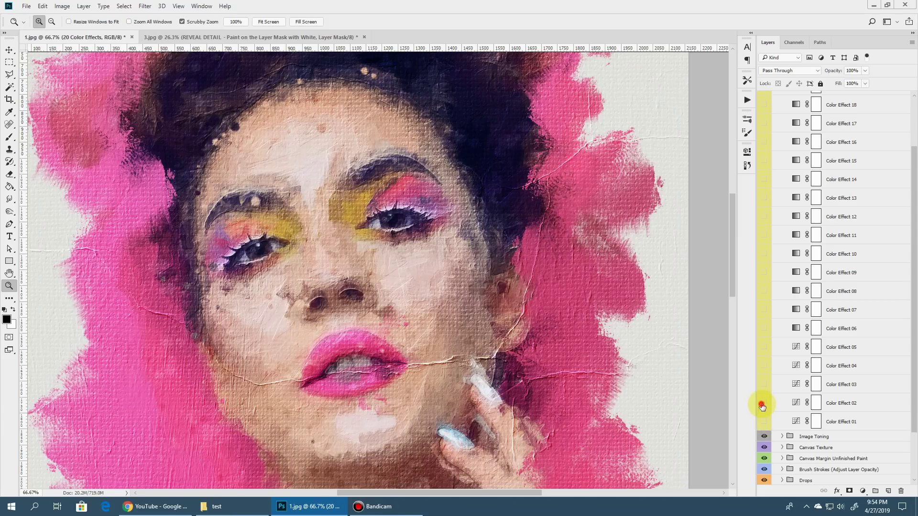
click(763, 385)
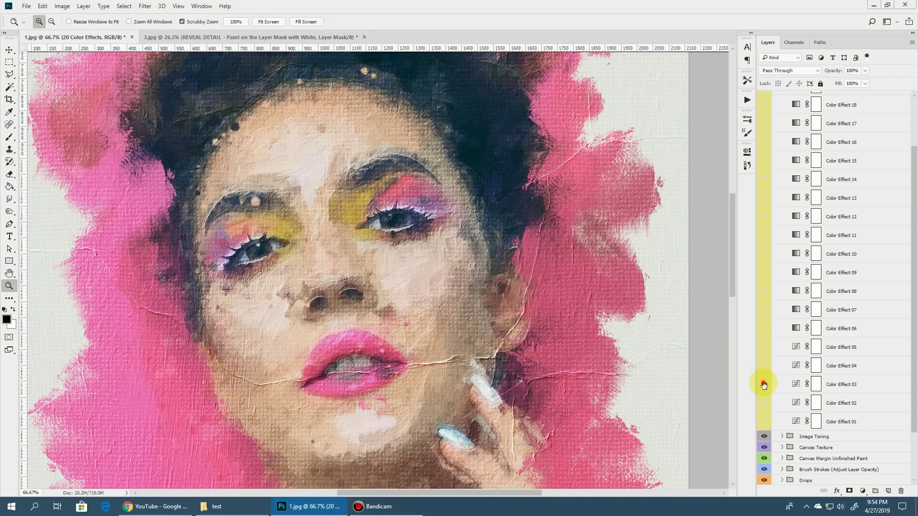
click(763, 367)
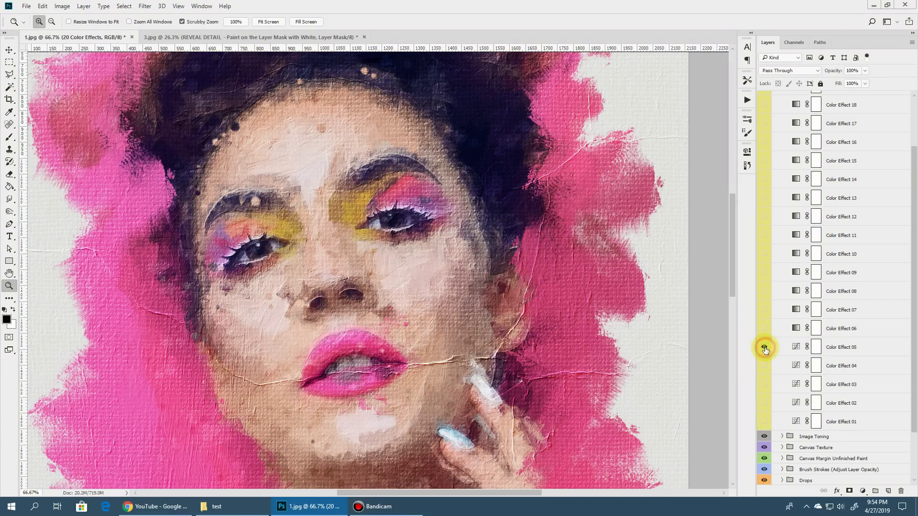
Preview the higher-numbered color effects up to Color Effect 20, hide them again and collapse the 20 Color Effects group
click(765, 177)
scroll(773, 193, up, 1)
click(763, 212)
click(763, 193)
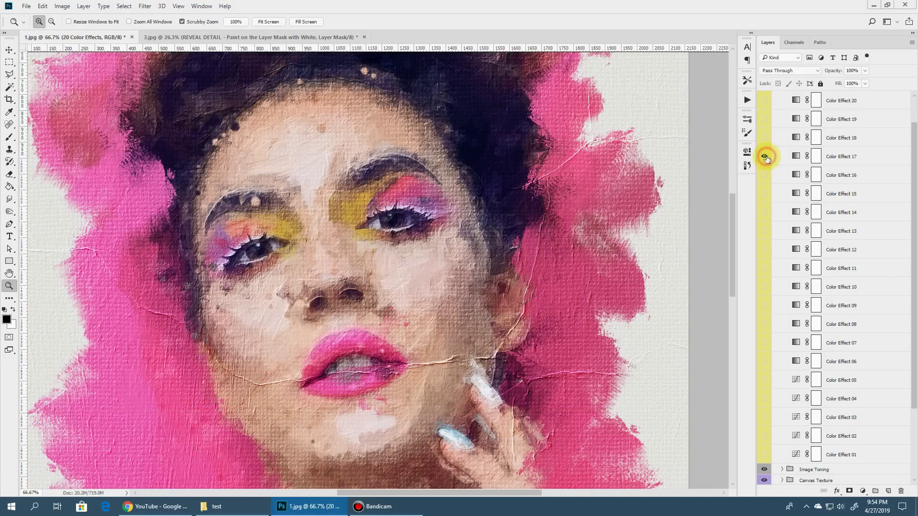
scroll(781, 176, up, 1)
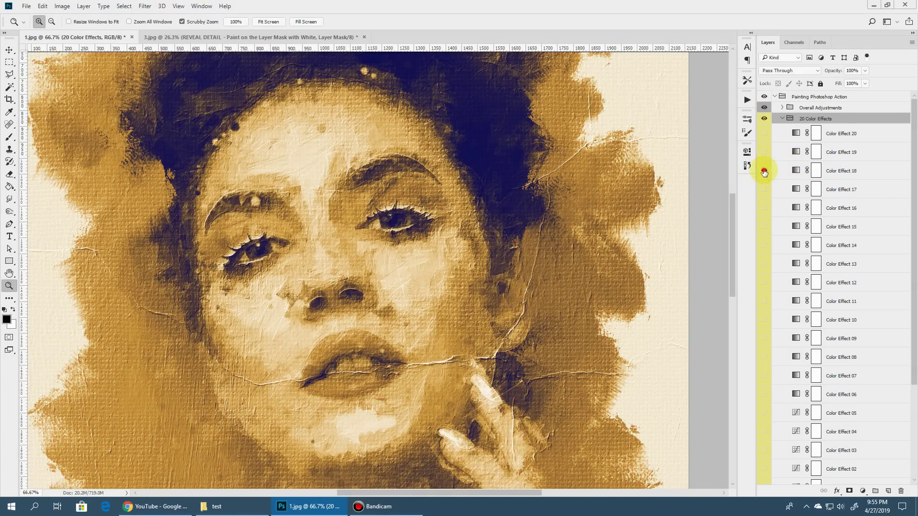
click(763, 171)
click(764, 152)
click(764, 152)
click(764, 133)
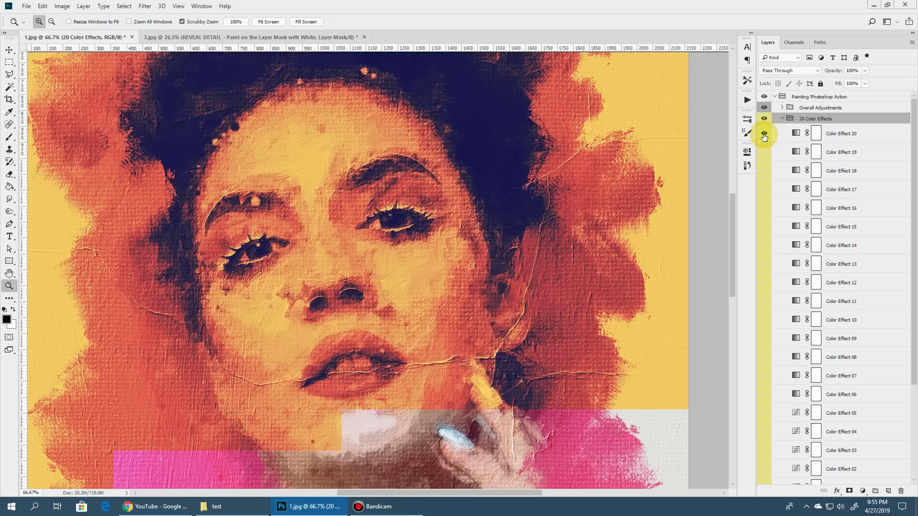
click(764, 133)
click(782, 118)
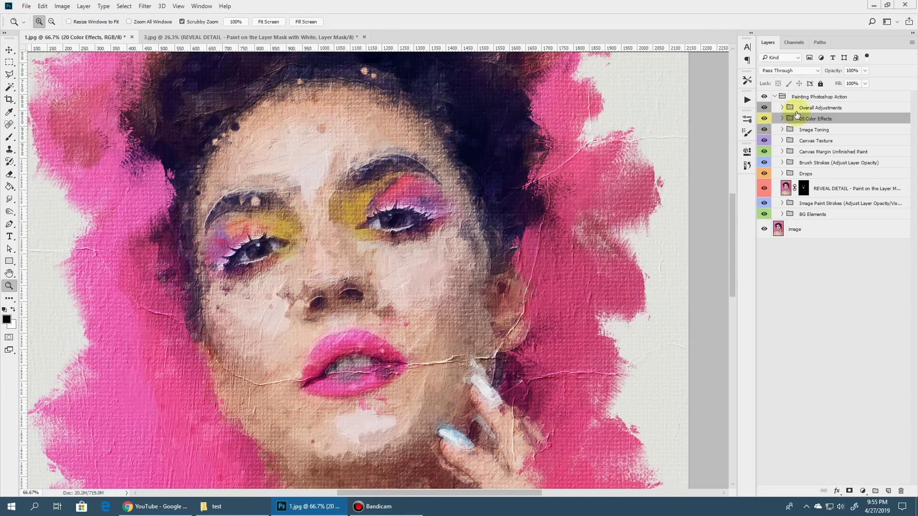
In the Overall Adjustments group, set Overall Brightness/Contrast to brightness 27 and contrast 17, and hide that layer
click(783, 108)
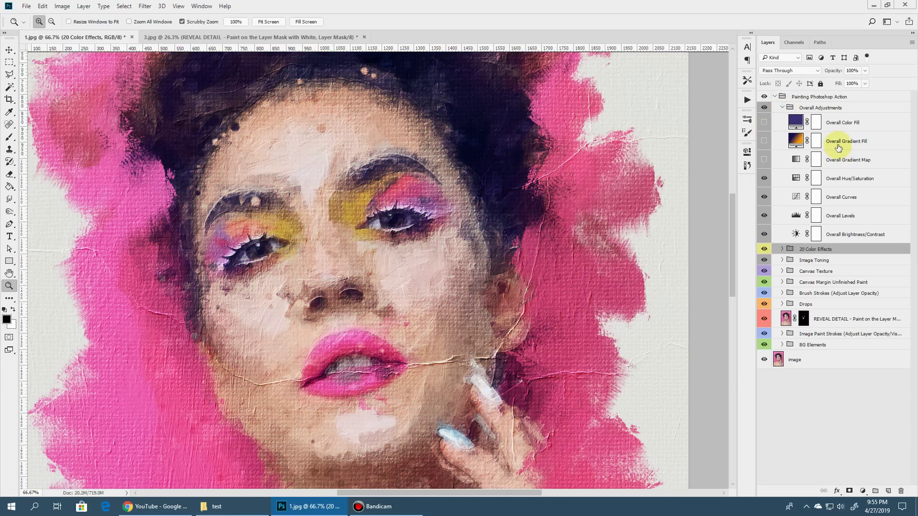
double_click(795, 234)
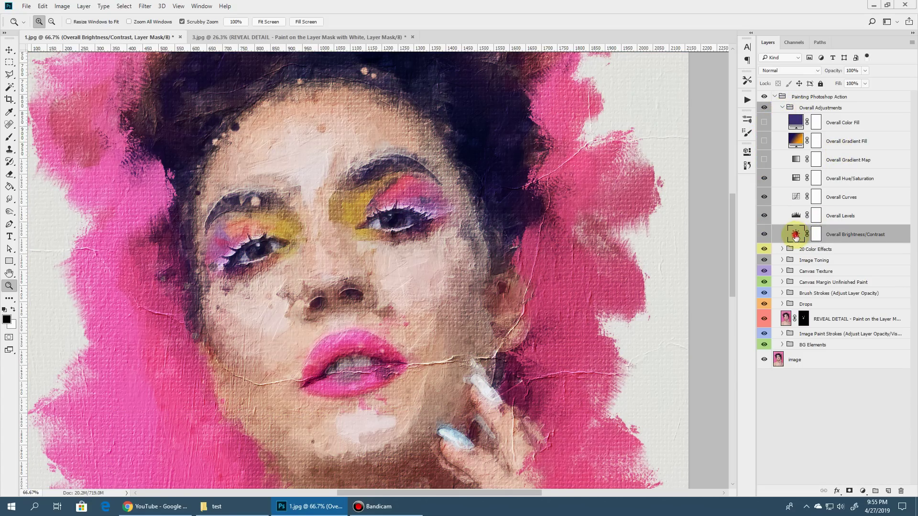
mouse_move(669, 220)
mouse_down()
mouse_move(701, 221)
mouse_move(684, 221)
mouse_up()
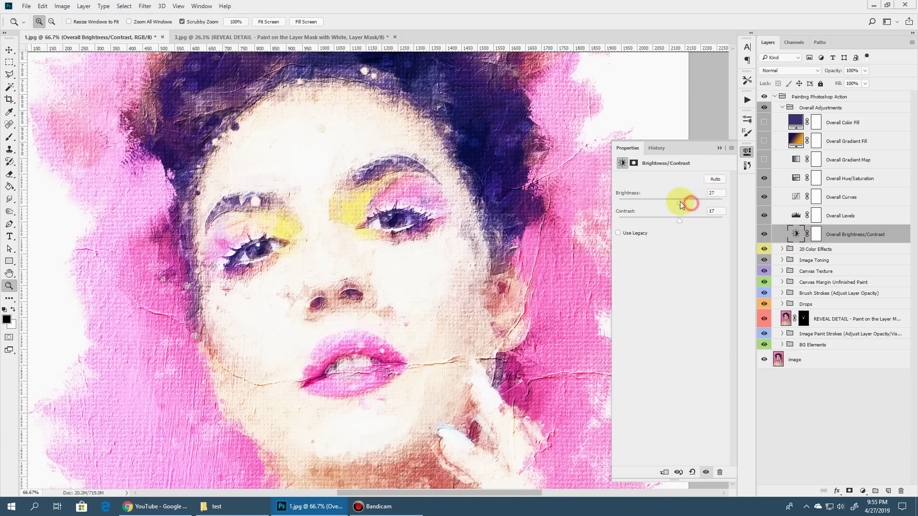
drag(680, 201, 680, 202)
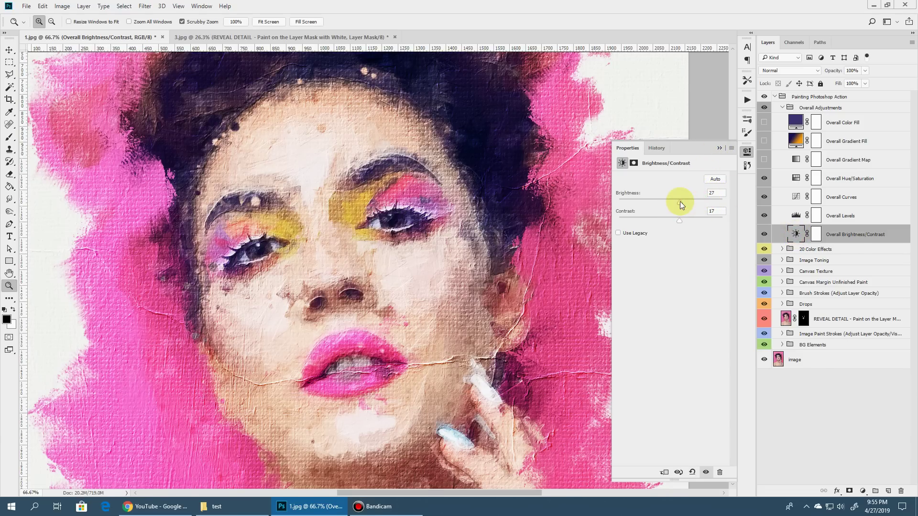
click(720, 148)
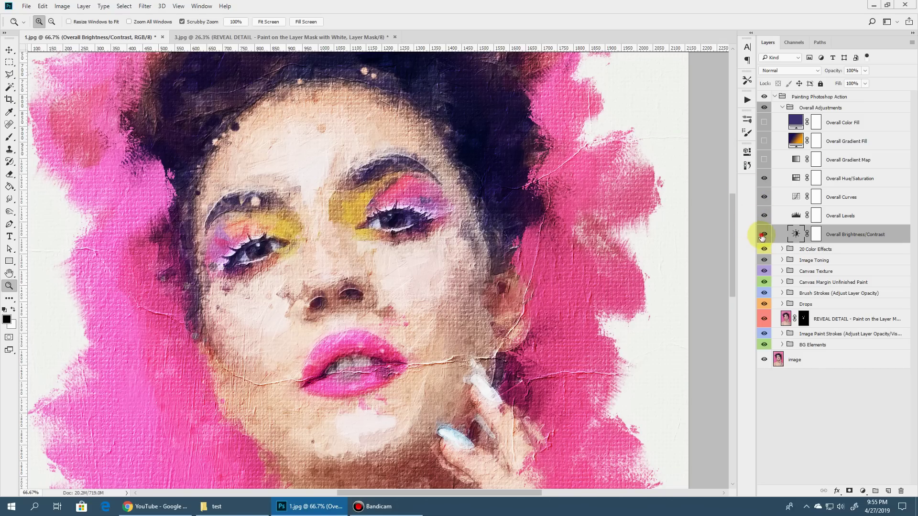
click(763, 235)
Adjust the shadow and highlight input levels of the Overall Levels layer, and hide that layer
double_click(795, 216)
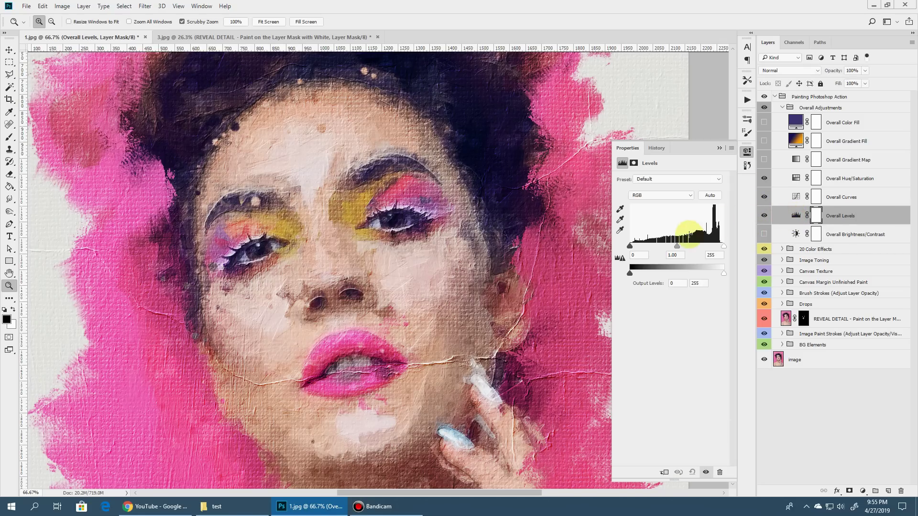
drag(648, 248, 631, 247)
drag(724, 245, 721, 250)
click(718, 149)
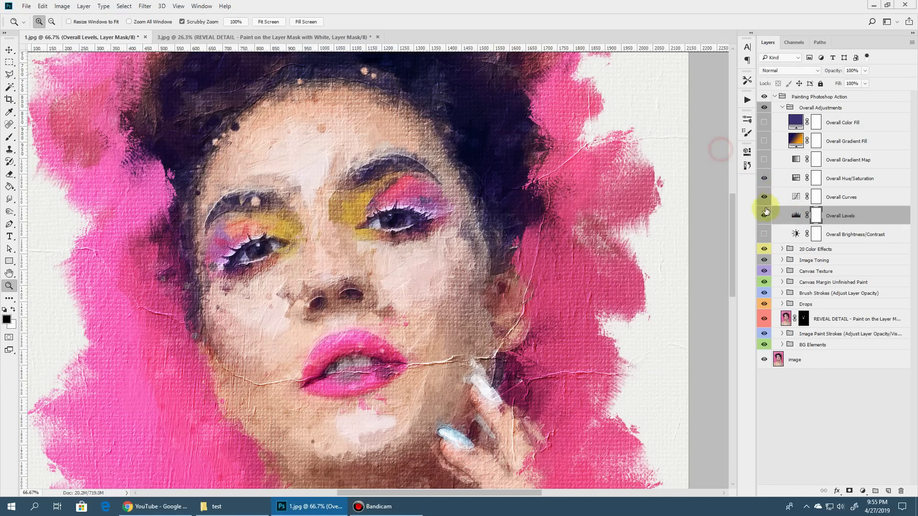
click(762, 216)
Bend the blue channel of Overall Curves, lowering the highlights and raising the shadows from input 63 to output 95, and hide the layer
double_click(795, 197)
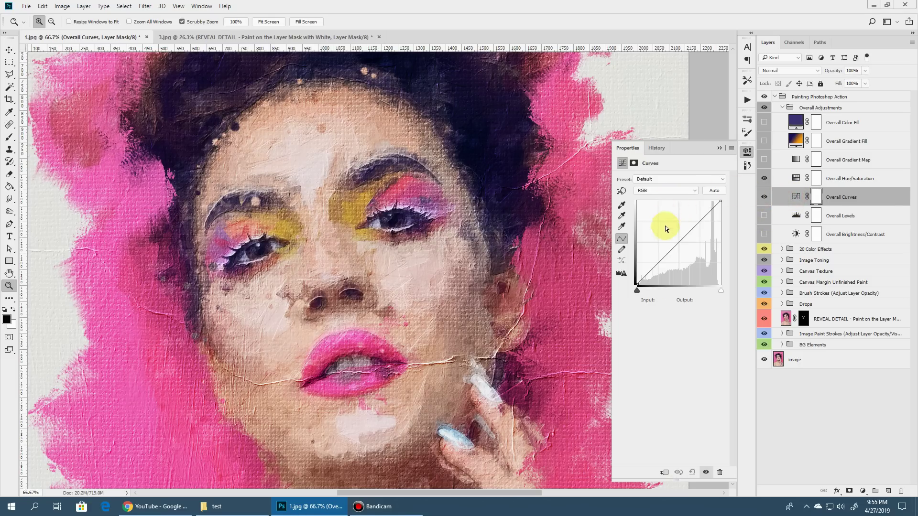
click(663, 191)
click(644, 216)
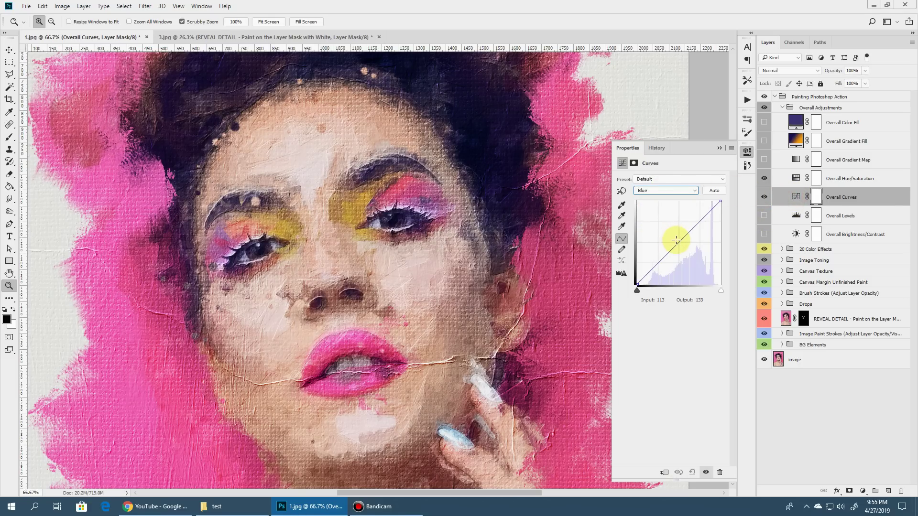
click(678, 242)
drag(708, 214, 707, 222)
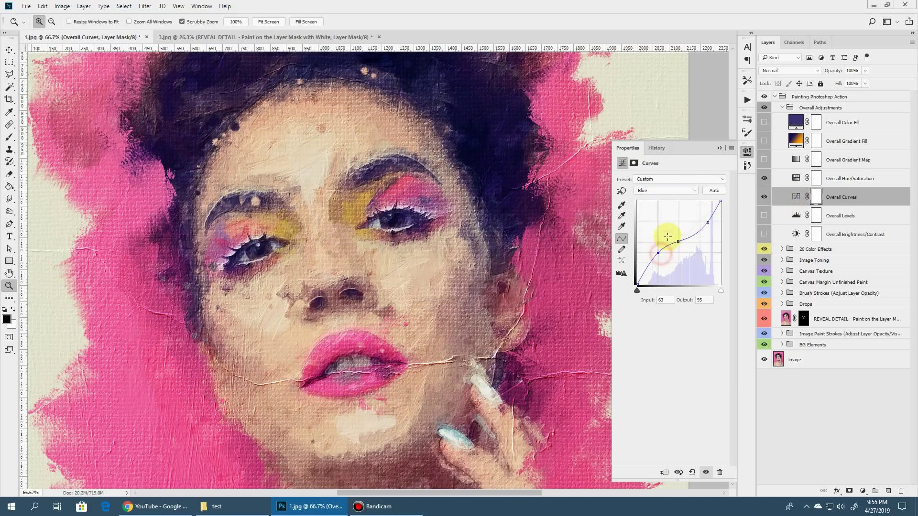
click(719, 148)
click(763, 197)
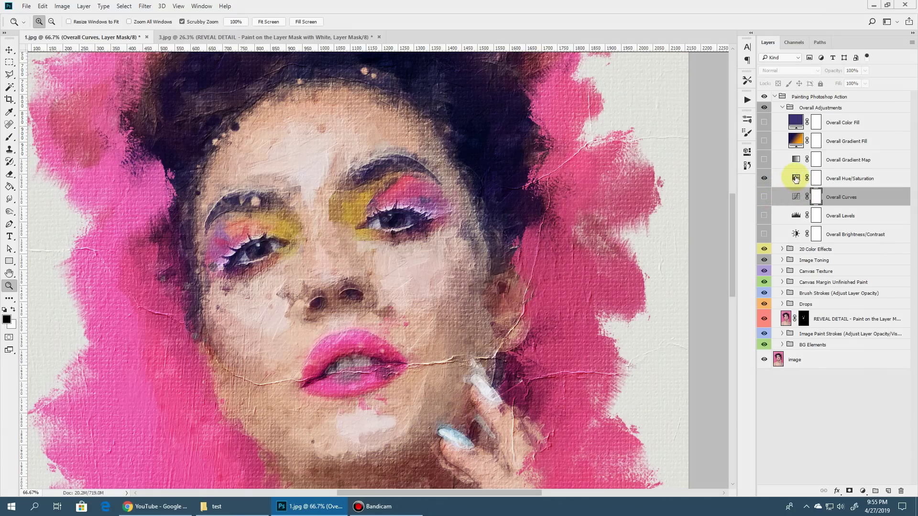
Raise the saturation in the Overall Hue/Saturation layer, and hide that layer
click(795, 178)
mouse_move(676, 215)
mouse_down()
mouse_move(664, 215)
mouse_move(678, 233)
mouse_up()
click(719, 148)
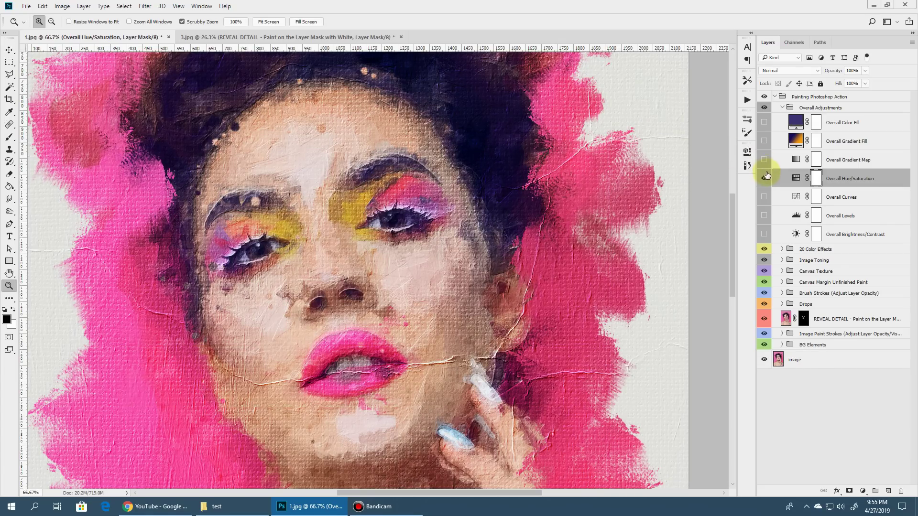
click(764, 178)
Show Overall Gradient Map, try gradient presets such as Gold-Blue and Gold 1 on the portrait, and hide the layer
click(764, 159)
double_click(798, 161)
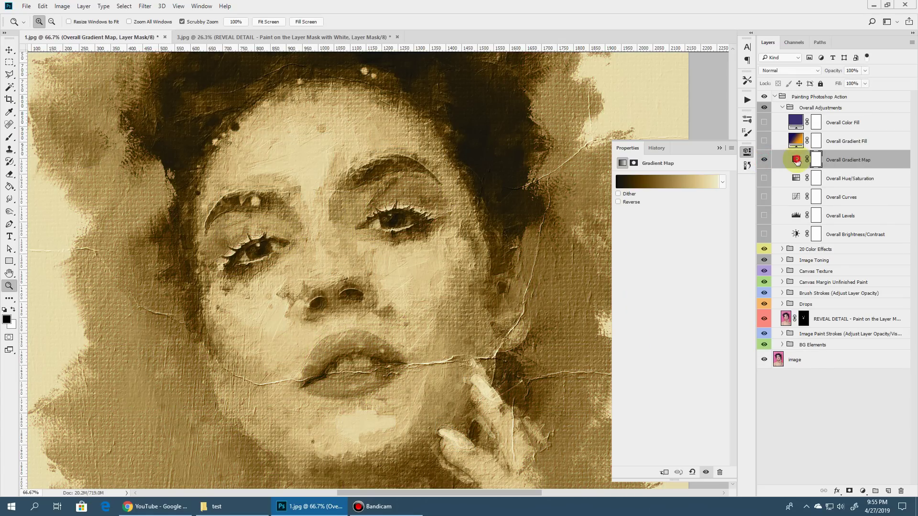
click(659, 187)
drag(473, 50, 717, 74)
click(677, 216)
click(693, 218)
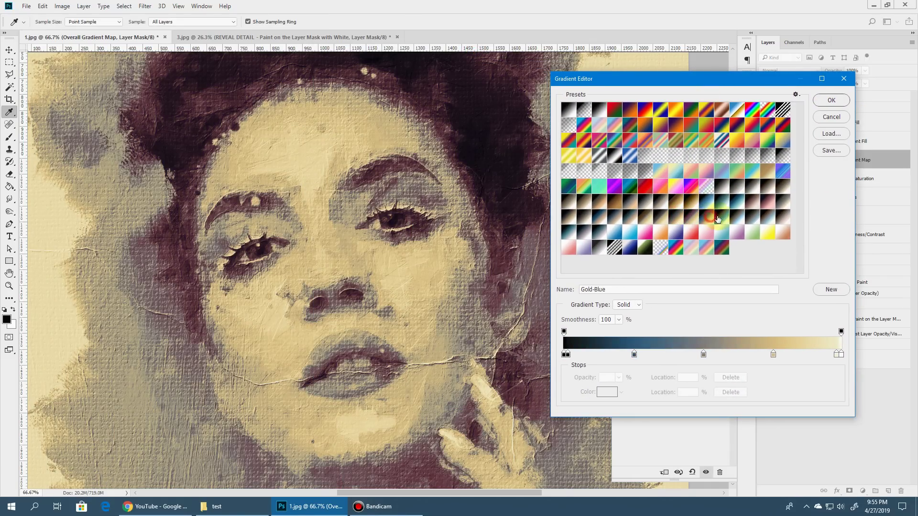
click(706, 201)
click(603, 202)
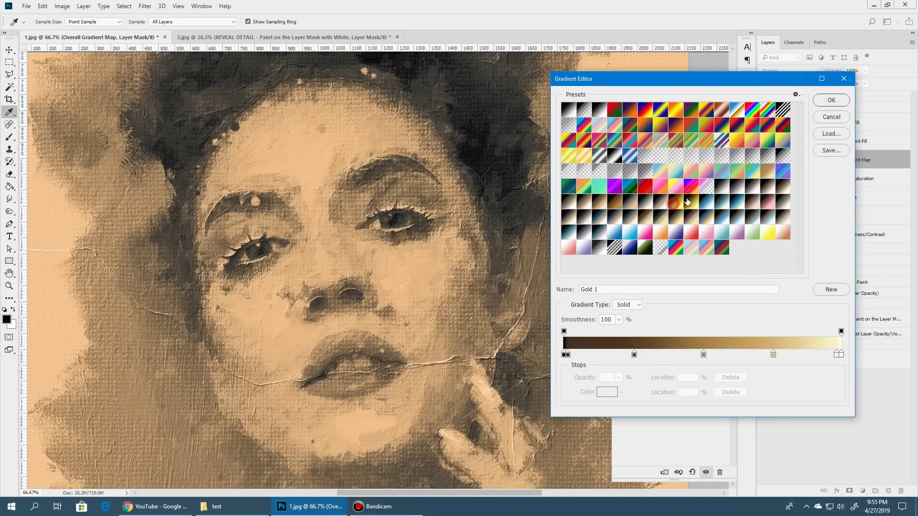
click(831, 100)
click(720, 148)
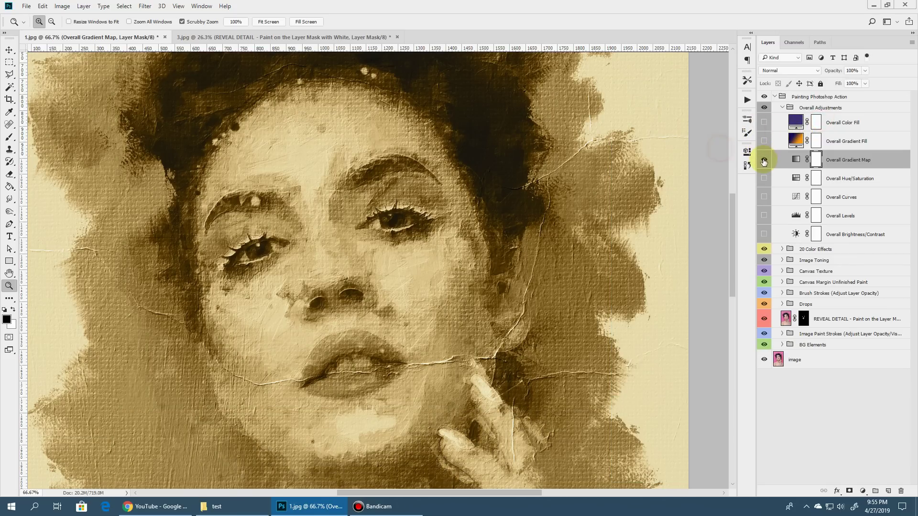
click(764, 160)
Show the Overall Gradient Fill layer, check its gradient settings and view the whole portrait fitted to the screen
click(769, 142)
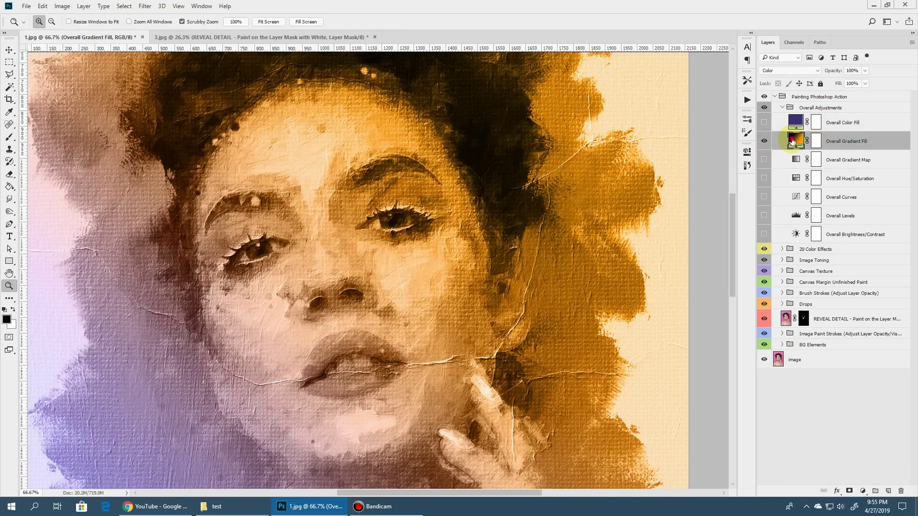
double_click(792, 141)
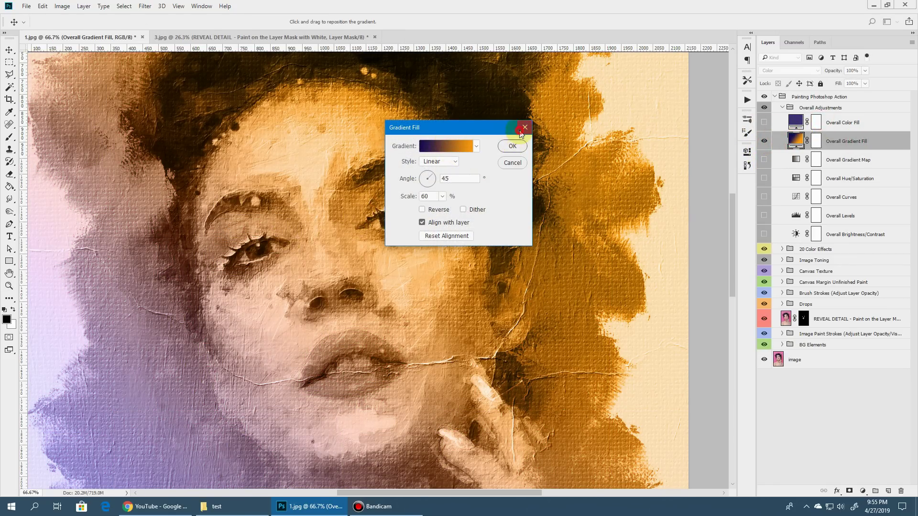
click(514, 144)
click(9, 285)
click(272, 21)
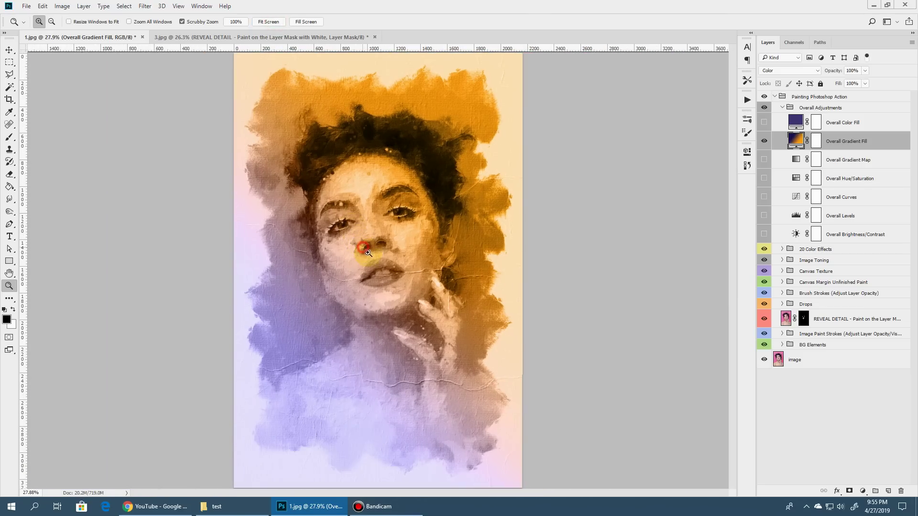
click(375, 277)
click(268, 21)
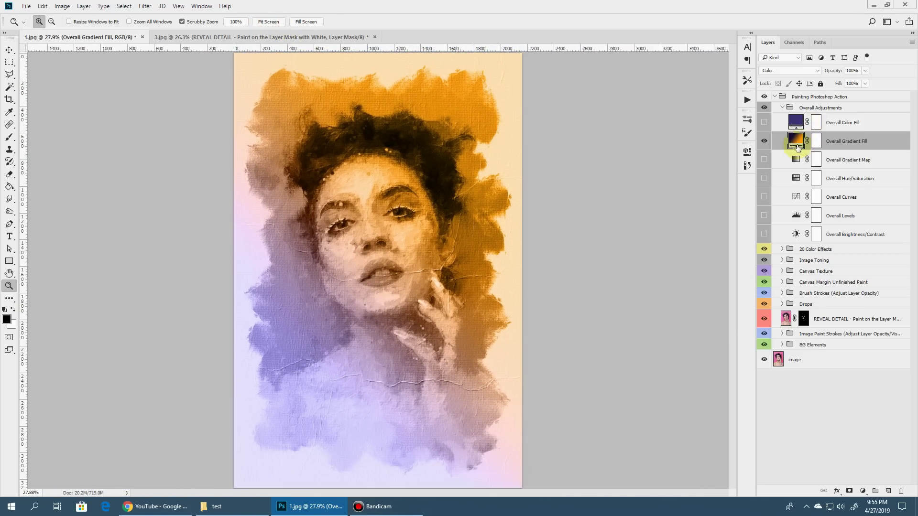
Try other presets including Blue, Red, Yellow for the Overall Gradient Fill, discard them and hide the layer
double_click(796, 140)
drag(468, 133, 665, 136)
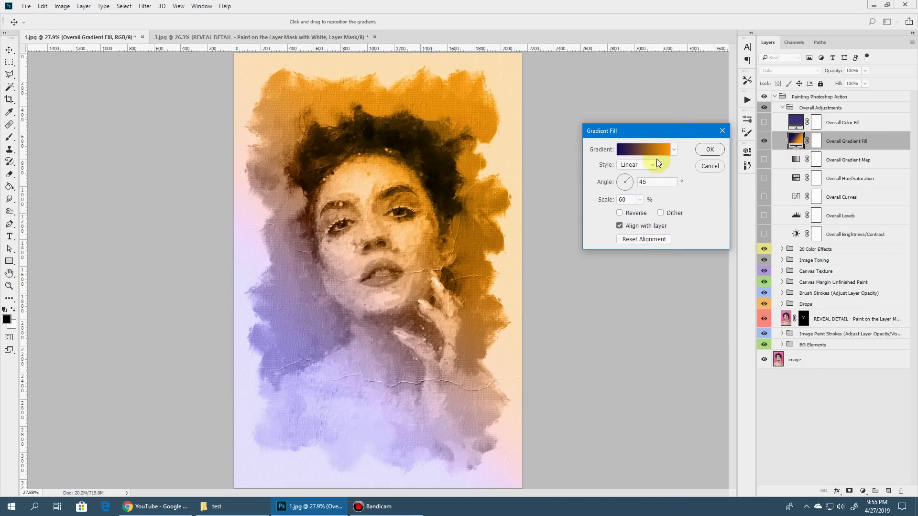
click(643, 149)
click(630, 110)
click(614, 109)
click(646, 114)
click(827, 118)
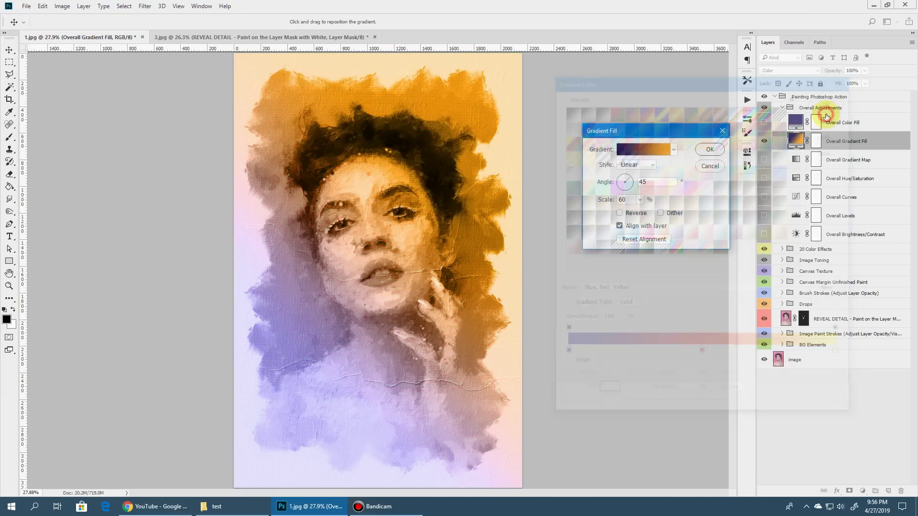
key(z)
click(721, 132)
click(763, 141)
Show Overall Color Fill, try a green hue such as #317842, discard it, hide the layer and collapse the Overall Adjustments group
click(764, 122)
double_click(796, 122)
click(700, 163)
drag(699, 193, 699, 229)
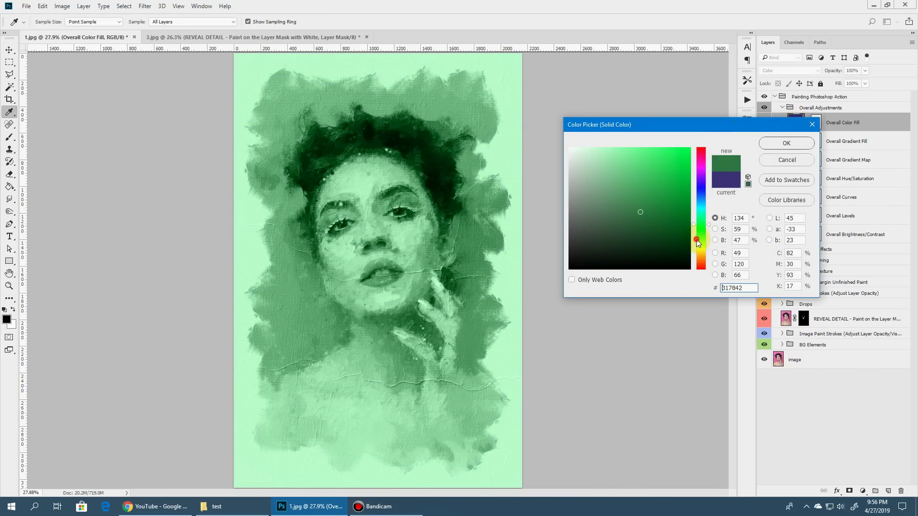
click(763, 161)
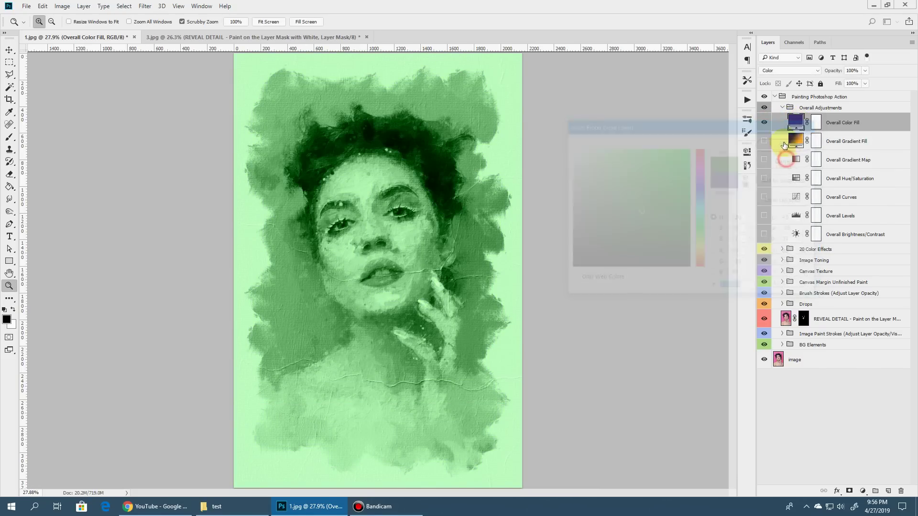
click(763, 122)
click(782, 108)
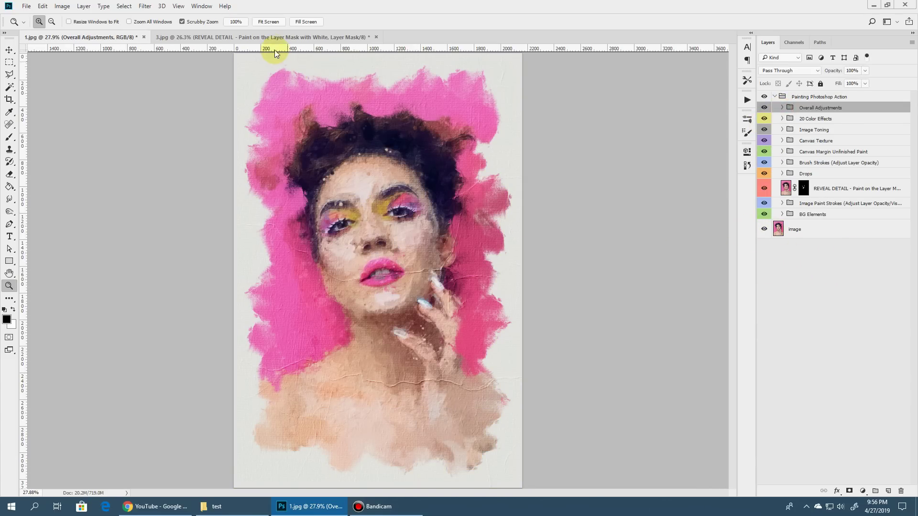
In 3.jpg, show Canvas Texture 1 in the Canvas Texture group and add a layer mask to it
click(260, 37)
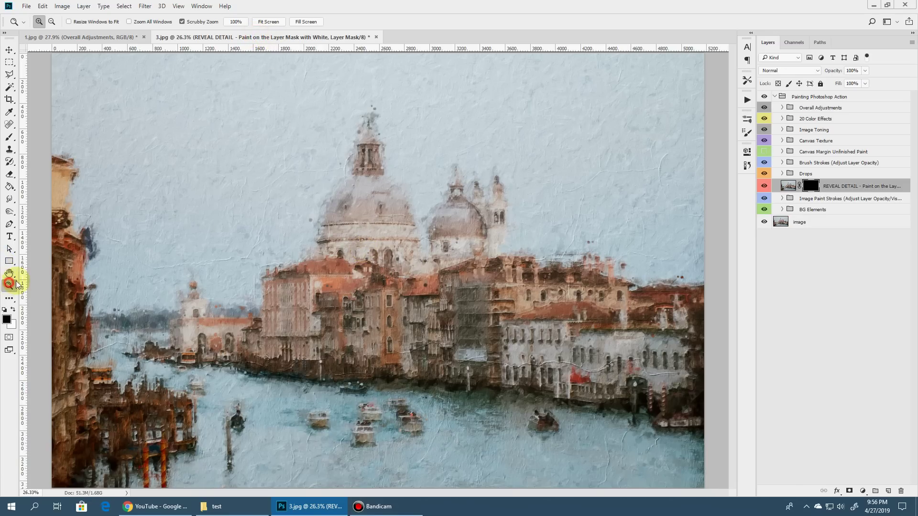
click(404, 221)
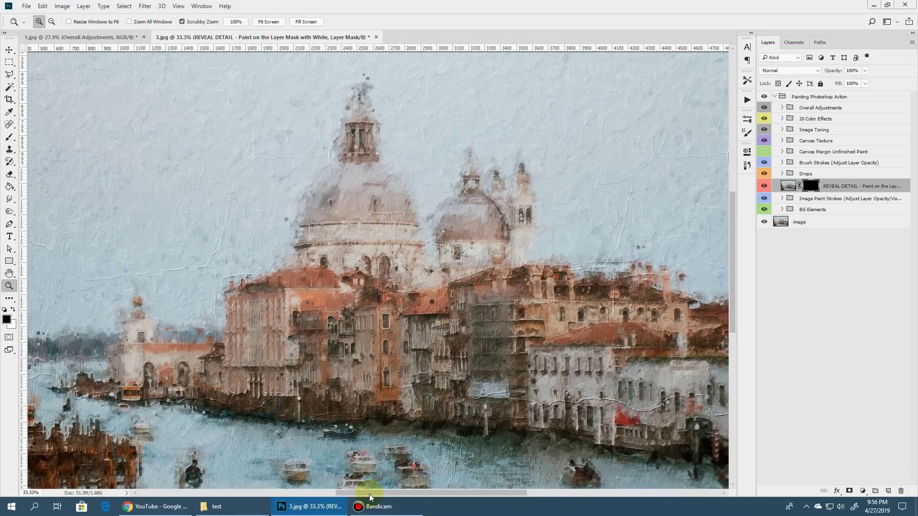
drag(369, 497, 393, 495)
click(782, 141)
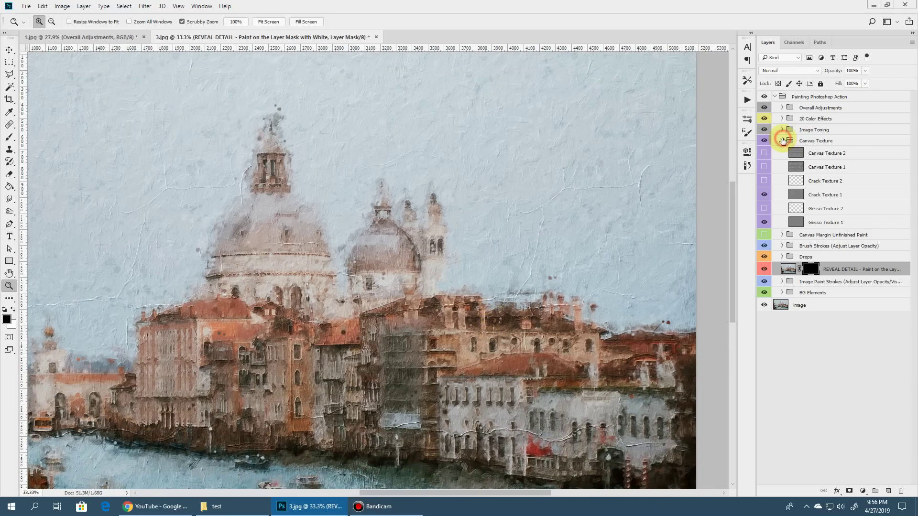
click(764, 166)
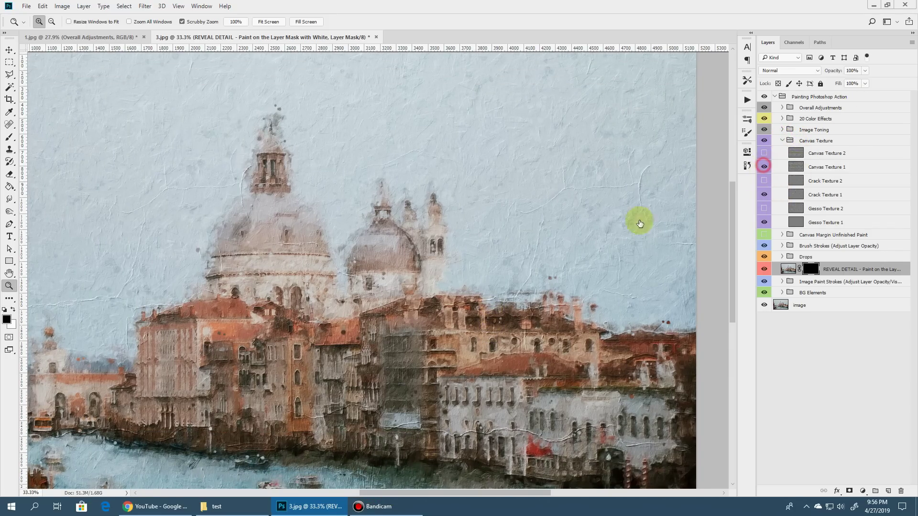
click(269, 21)
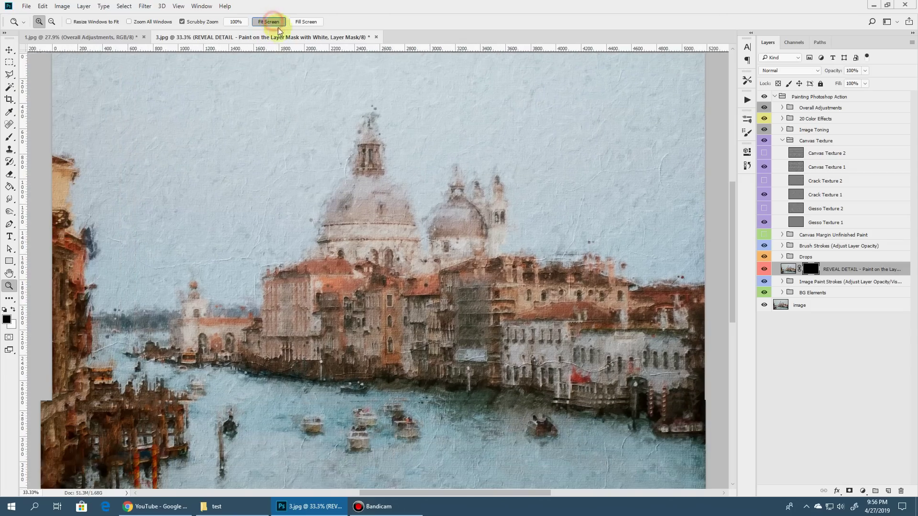
click(818, 167)
click(849, 491)
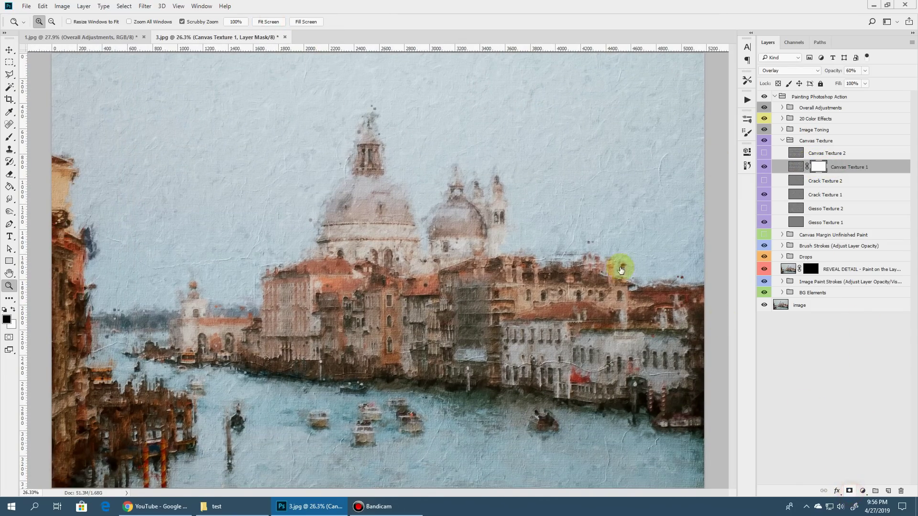
Paint black on the Canvas Texture 1 mask over the domes and building facades with a 250 px brush to soften the texture
click(9, 137)
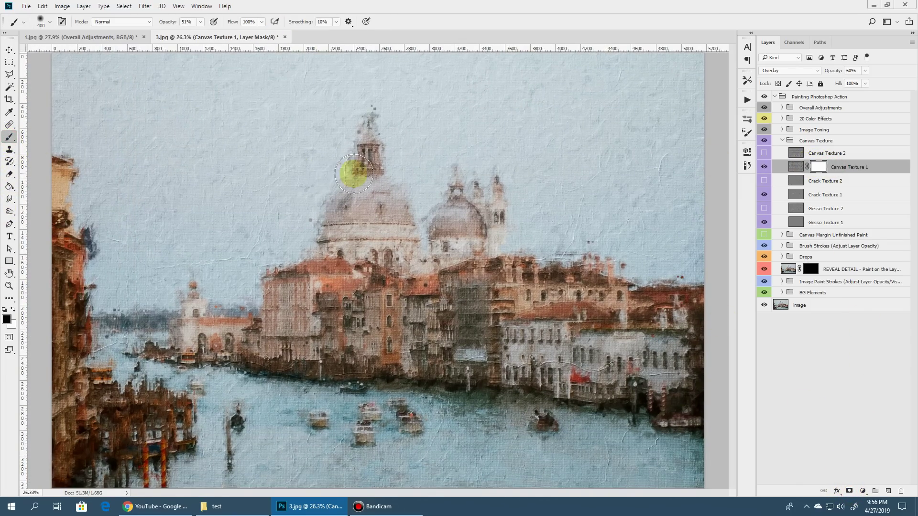
click(9, 286)
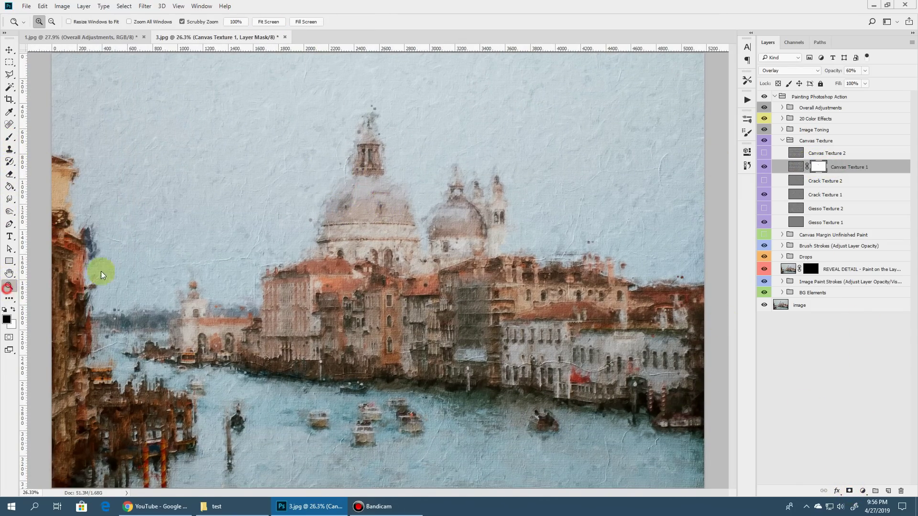
click(277, 207)
click(248, 215)
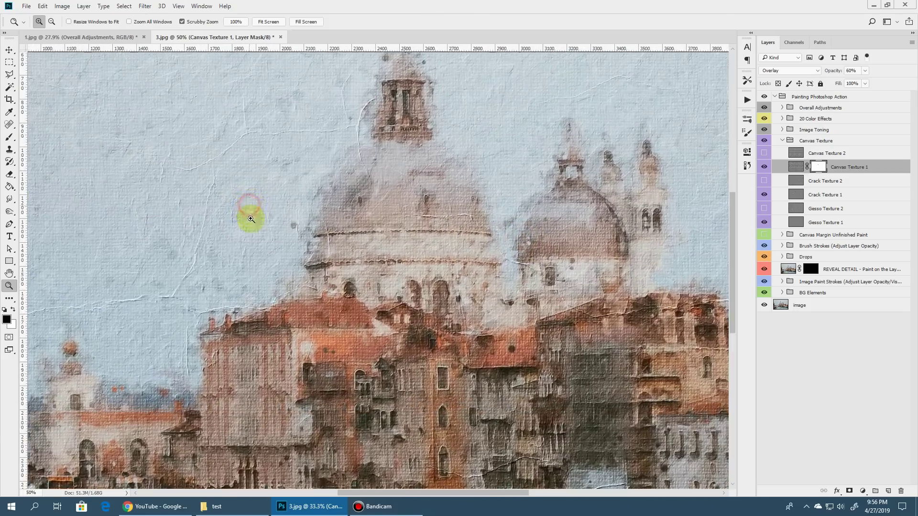
click(8, 139)
click(557, 217)
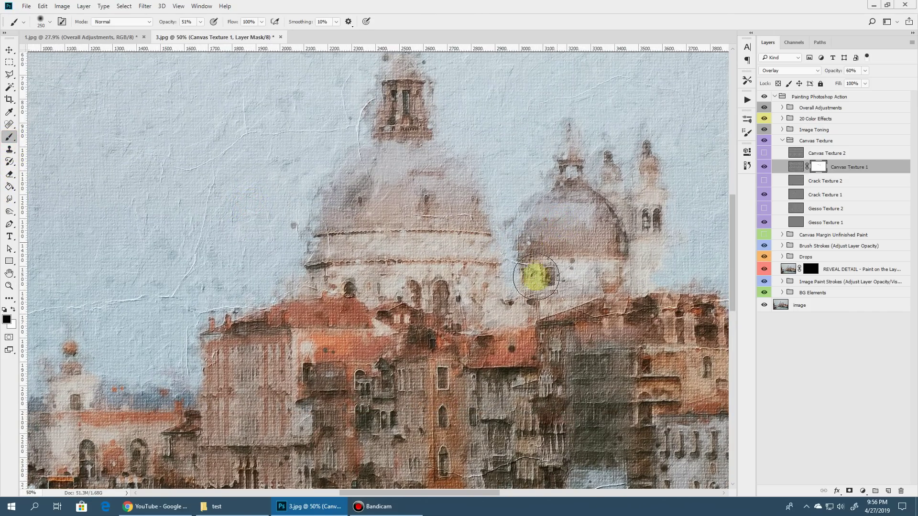
key(bracketleft)
key(bracketleft)
mouse_move(245, 361)
mouse_down()
mouse_move(231, 439)
mouse_move(218, 387)
mouse_up()
drag(84, 431, 58, 374)
click(59, 409)
scroll(366, 224, up, 2)
mouse_move(365, 224)
mouse_down()
mouse_move(352, 201)
mouse_move(410, 92)
mouse_move(545, 188)
mouse_move(569, 190)
mouse_up()
scroll(595, 314, down, 2)
drag(422, 492, 489, 494)
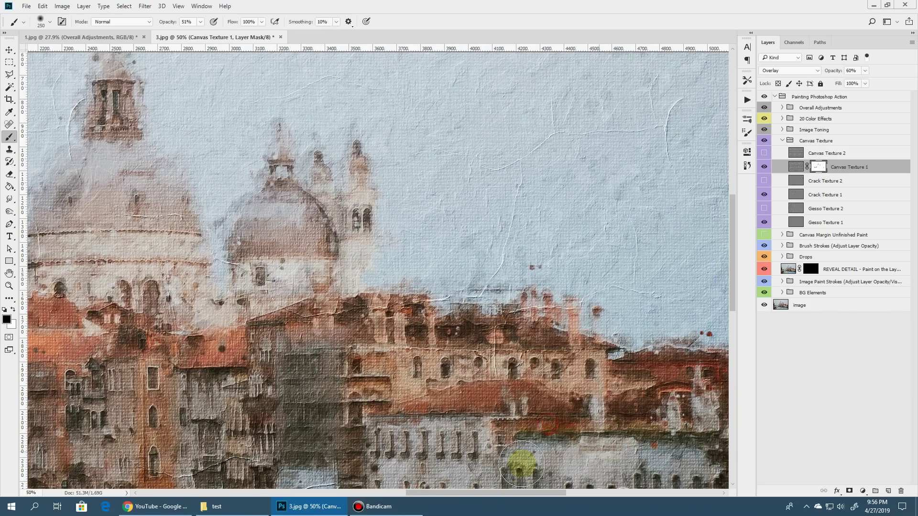
click(409, 465)
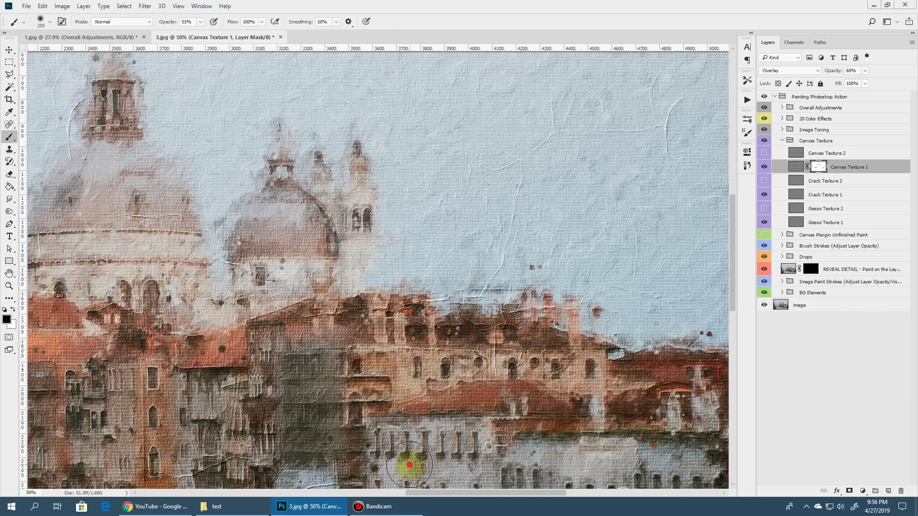
With the whole image in view, paint black on the Canvas Texture 1 mask over parts of the water, buildings and sky, using a 500 px brush
click(9, 286)
click(268, 22)
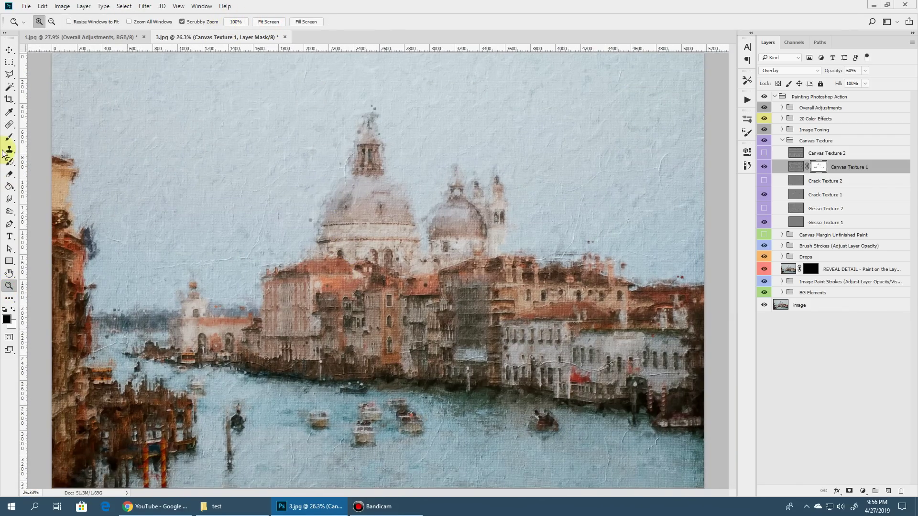
click(9, 138)
click(267, 420)
click(460, 463)
drag(460, 464, 448, 453)
key(bracketright)
mouse_move(584, 457)
mouse_down()
mouse_move(617, 458)
mouse_move(455, 425)
mouse_up()
drag(609, 373, 661, 367)
click(113, 334)
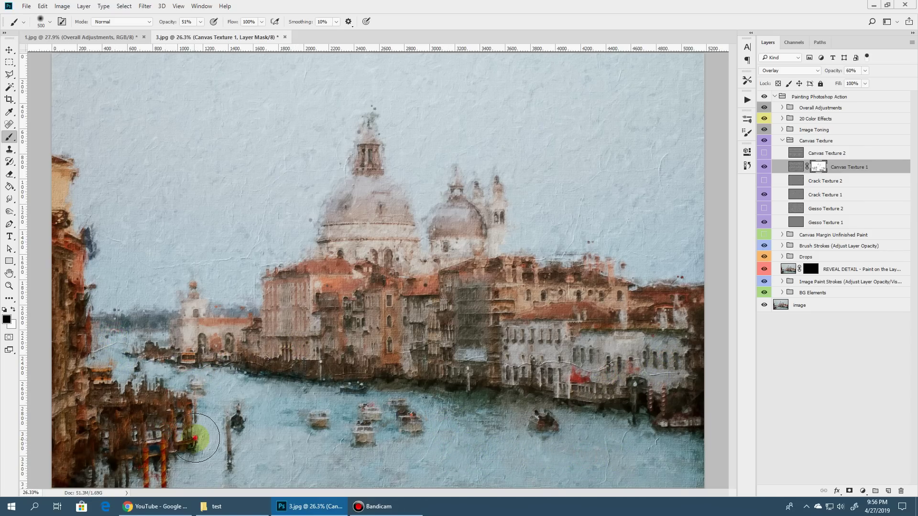
drag(195, 438, 223, 411)
drag(168, 207, 116, 199)
mouse_move(139, 249)
mouse_down()
mouse_move(152, 265)
mouse_move(132, 205)
mouse_up()
click(215, 113)
click(586, 188)
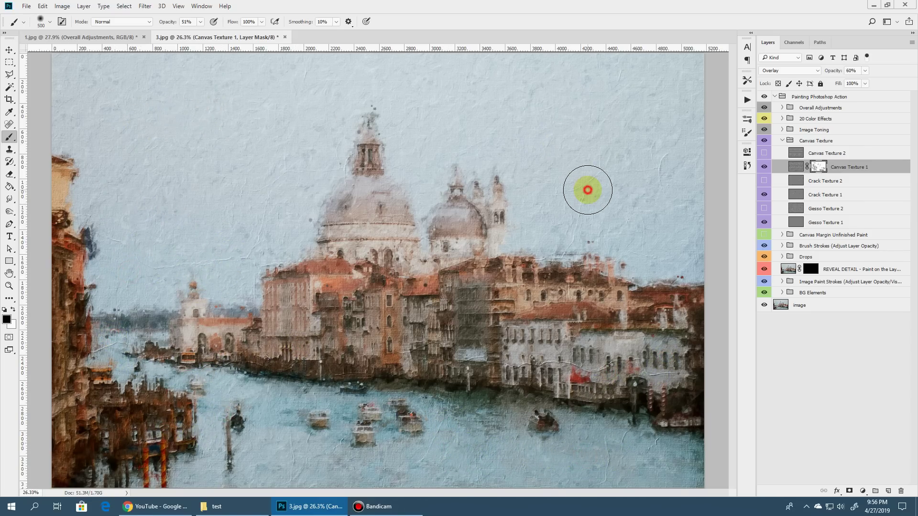
Show Crack Texture 2 in place of Crack Texture 1 and select the REVEAL DETAIL layer
click(766, 180)
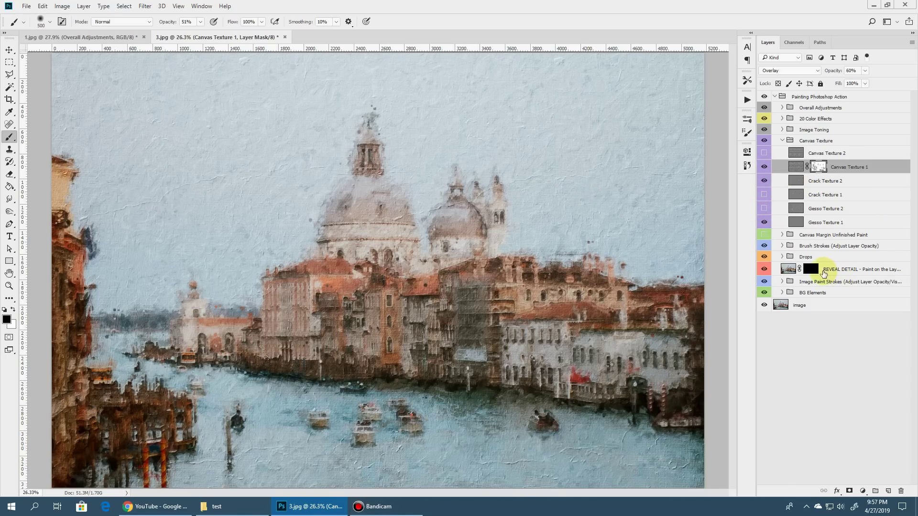
click(853, 270)
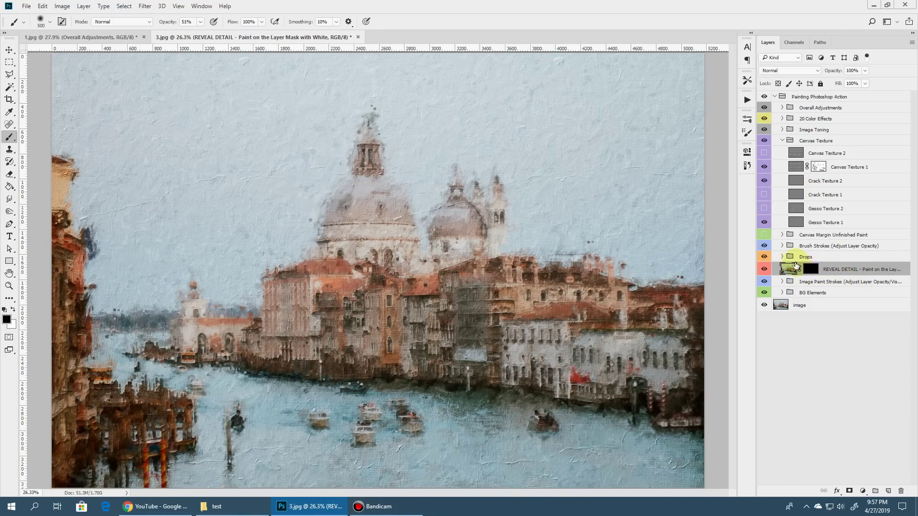
Show the Canvas Margin Unfinished Paint group, expand it and hide its Large Canvas Line layer
click(764, 234)
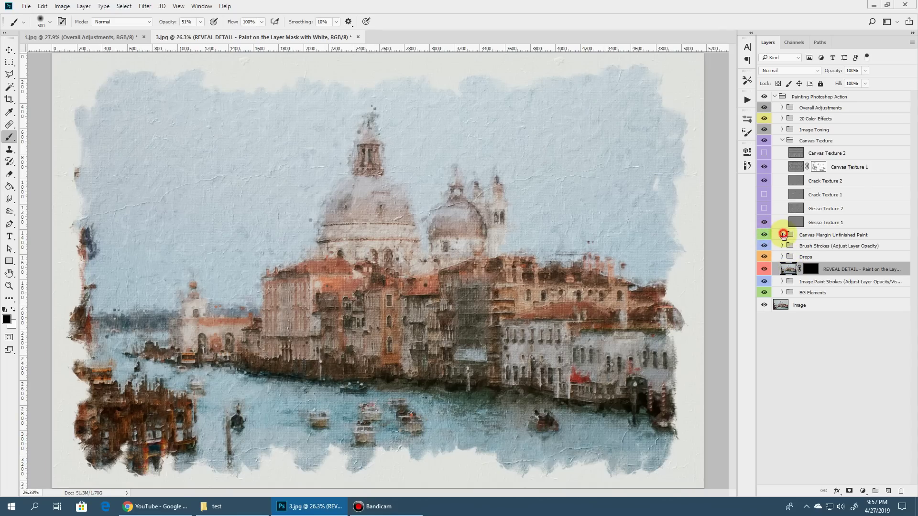
click(782, 235)
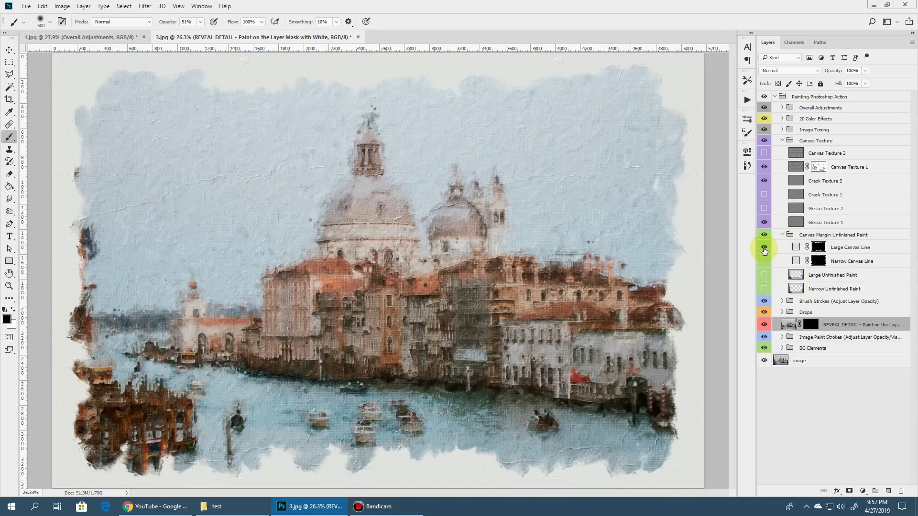
click(764, 247)
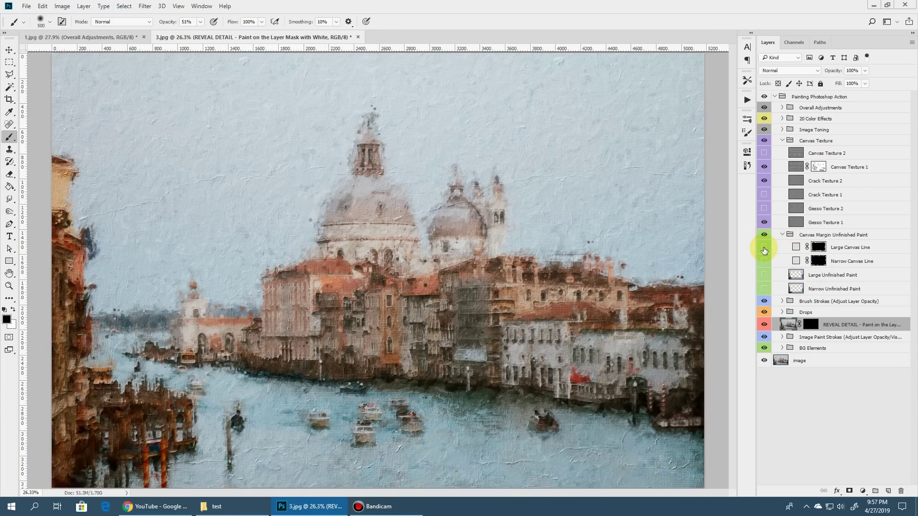
Preview the Large Unfinished Paint and Narrow Unfinished Paint layers one after the other
click(763, 275)
click(762, 276)
click(764, 289)
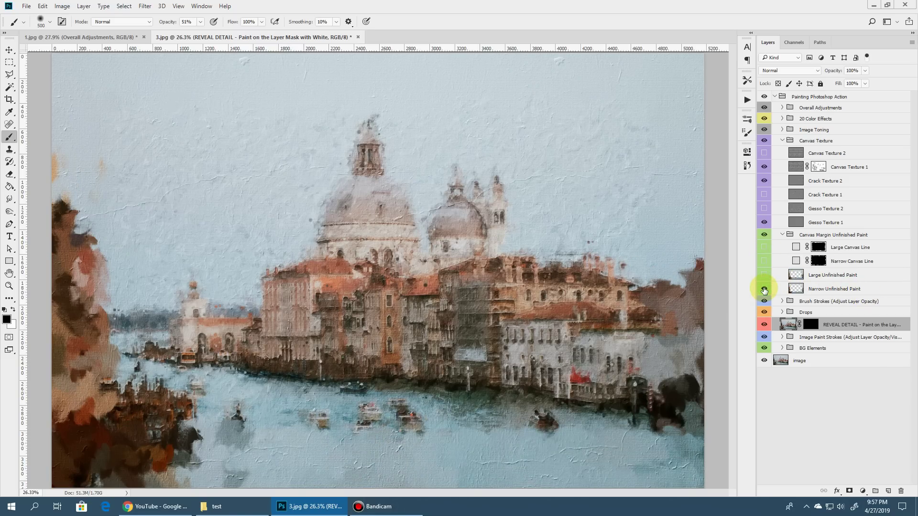
click(764, 289)
Show Large Unfinished Paint, set its opacity to 50% and collapse the Canvas Margin Unfinished Paint group
click(764, 275)
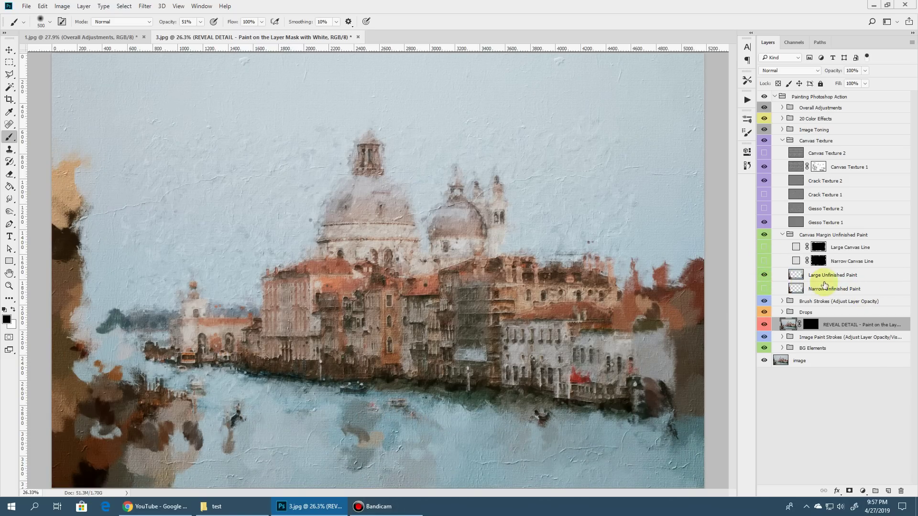
click(851, 278)
drag(834, 71, 812, 71)
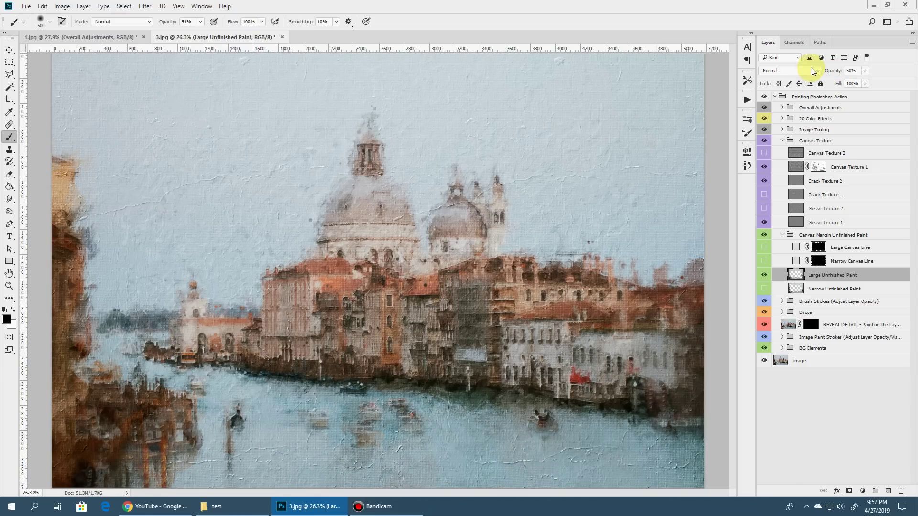
click(9, 288)
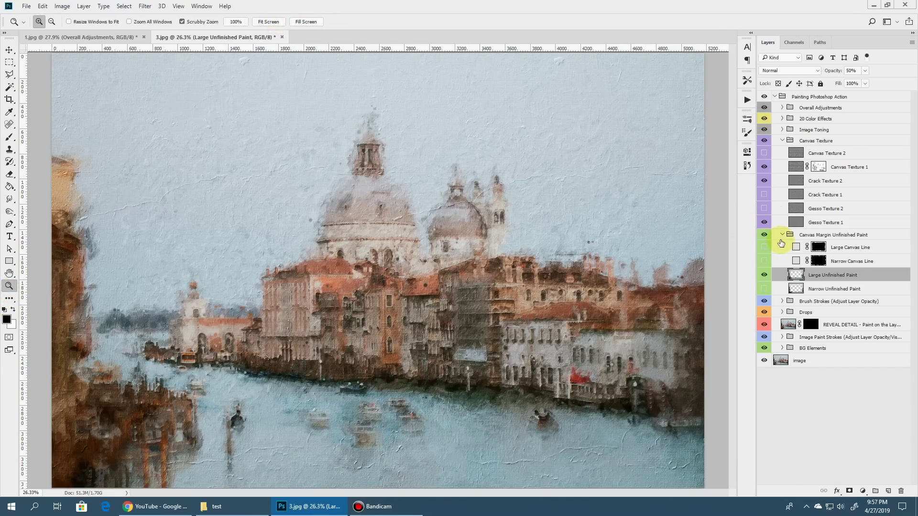
click(782, 235)
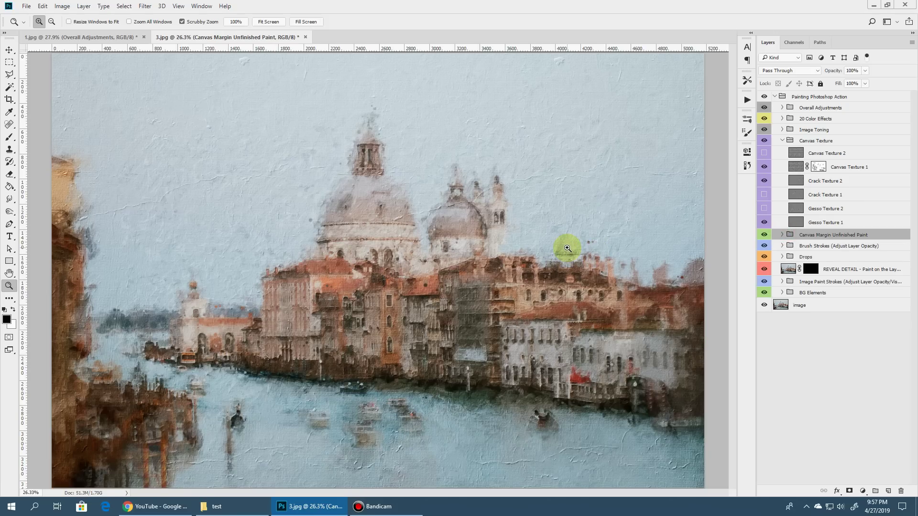